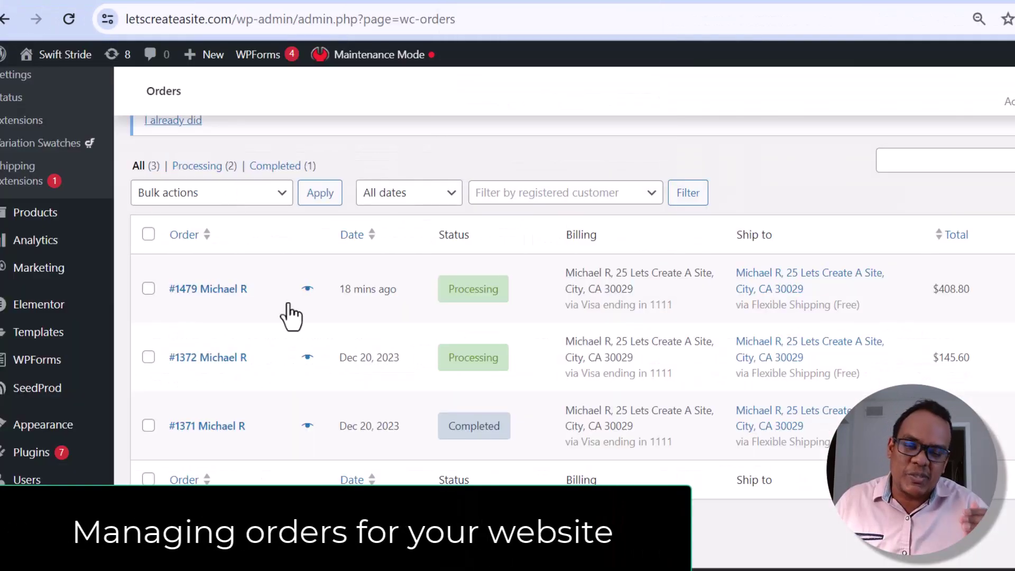
Open the Processing order #1479 and scroll through its billing, shipping and payment details.
click(195, 290)
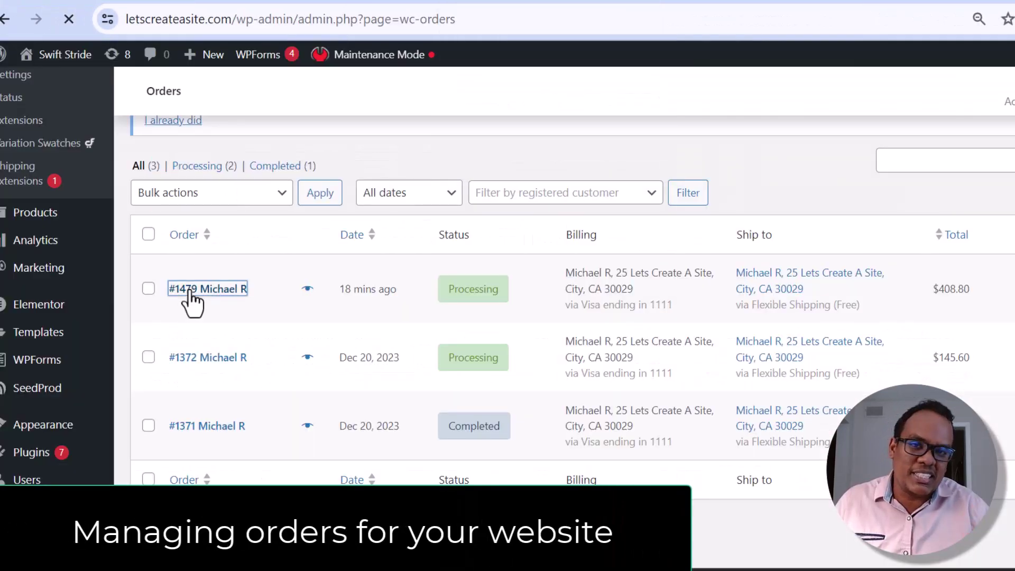
scroll(288, 248, down, 5)
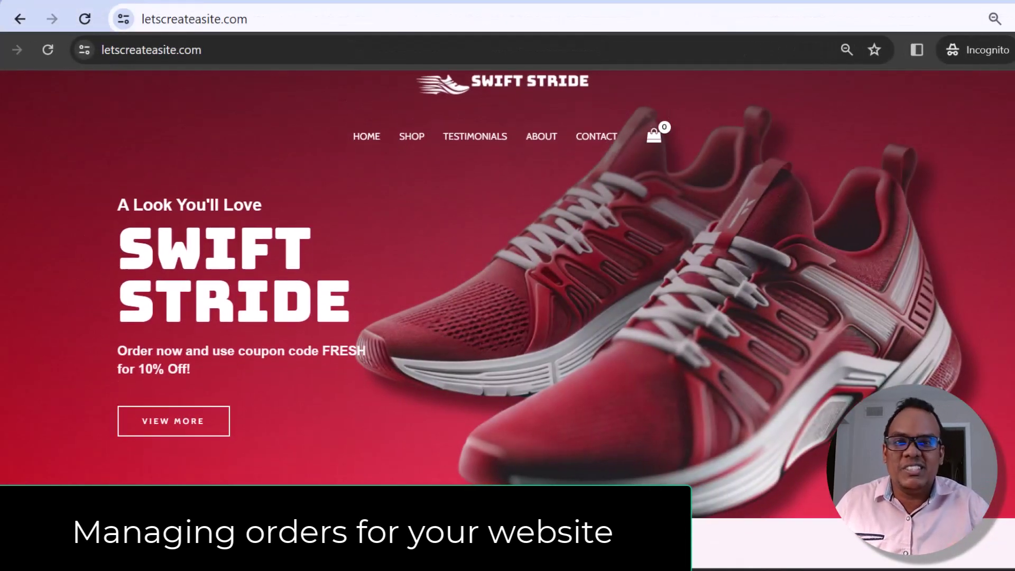
scroll(507, 317, down, 5)
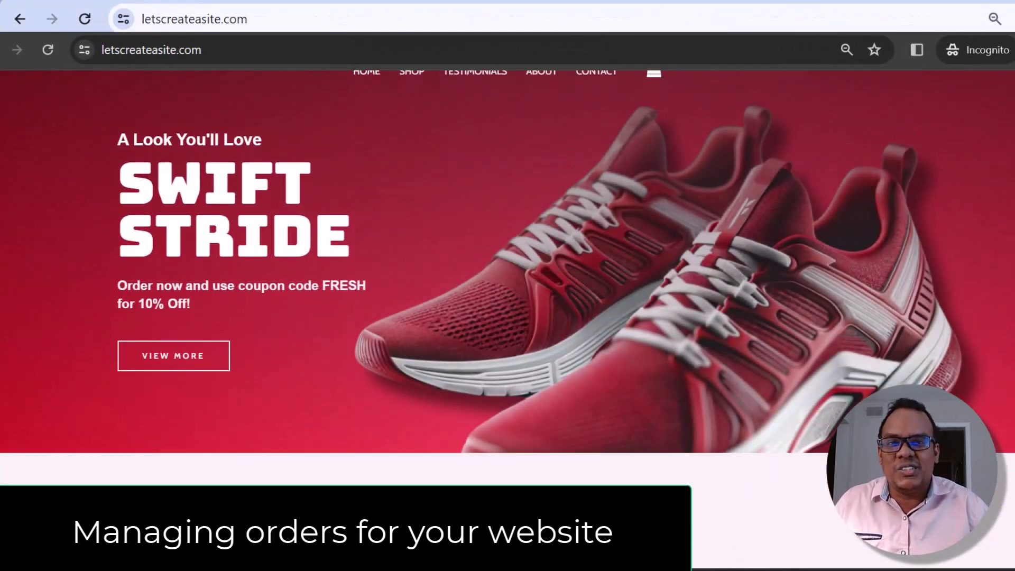
scroll(507, 317, down, 5)
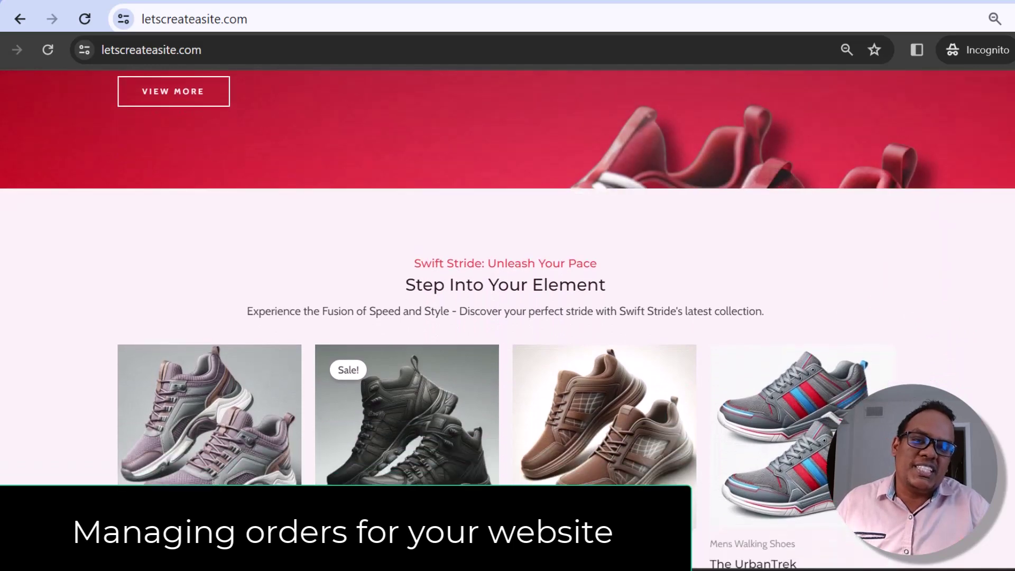
scroll(507, 317, down, 5)
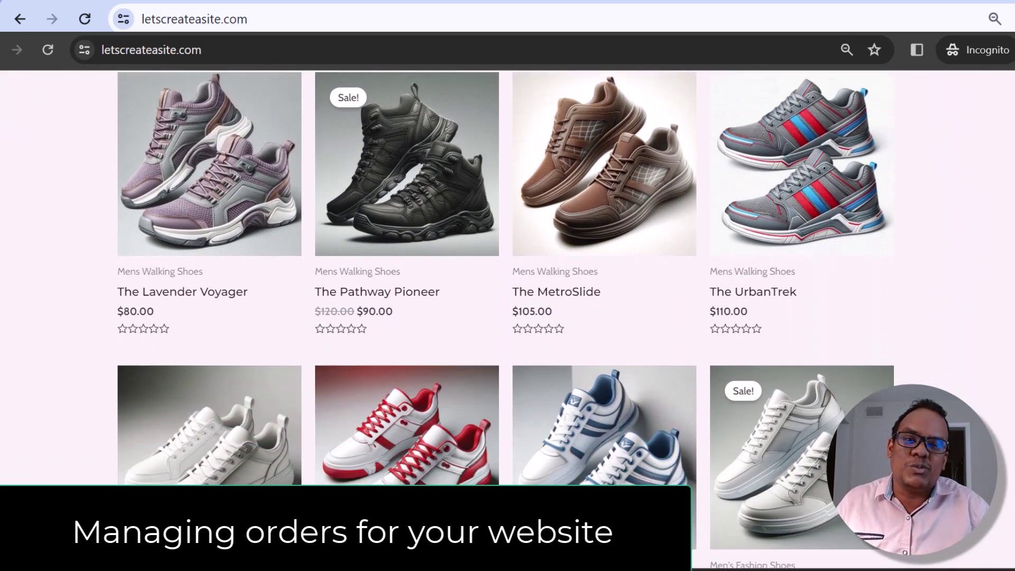
scroll(507, 317, down, 4)
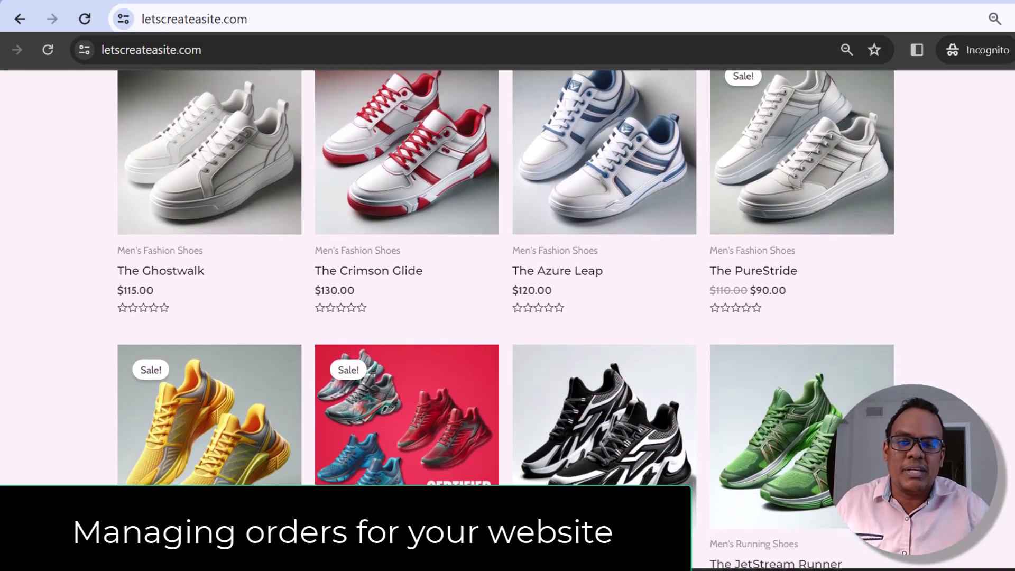
scroll(508, 317, down, 4)
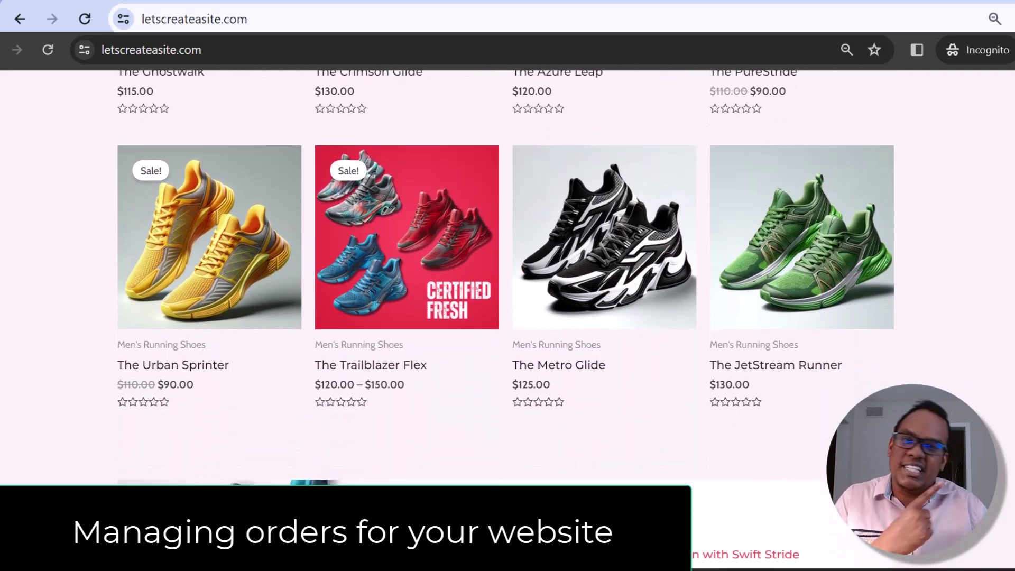
scroll(507, 317, down, 5)
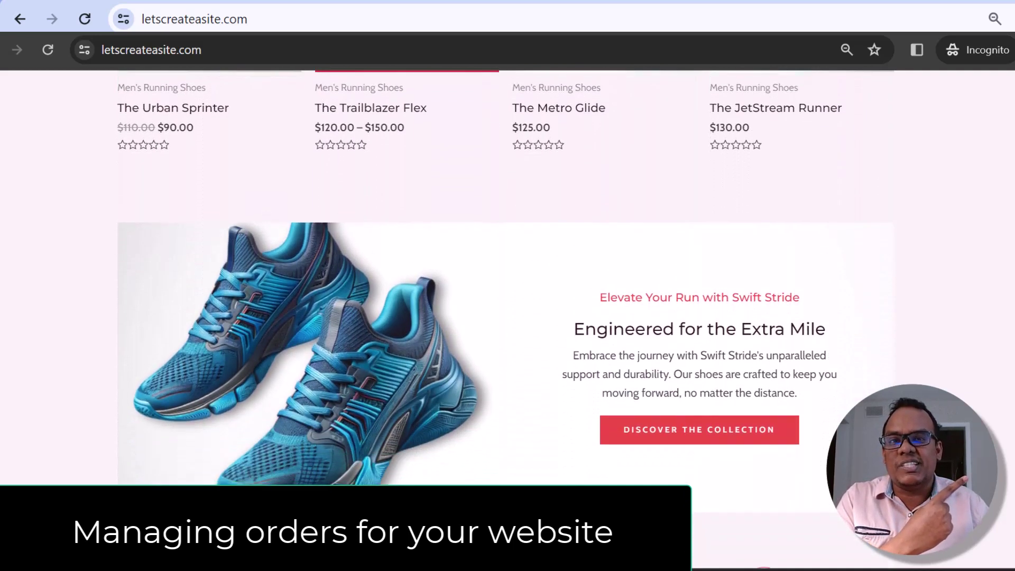
scroll(507, 317, down, 6)
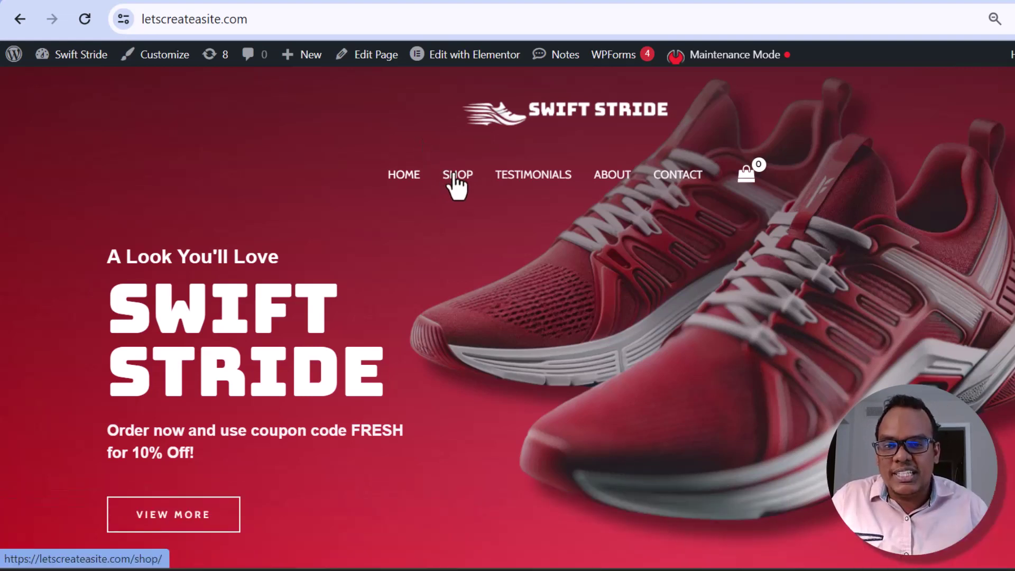
From the shop page, add one pair of The Azure Leap ($120.00) to the cart.
click(454, 179)
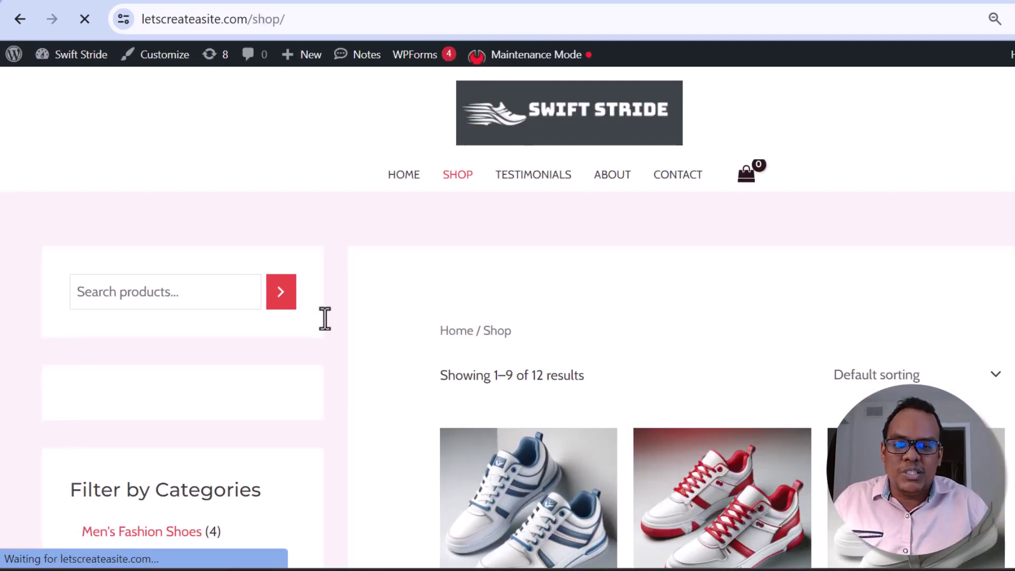
scroll(324, 319, down, 5)
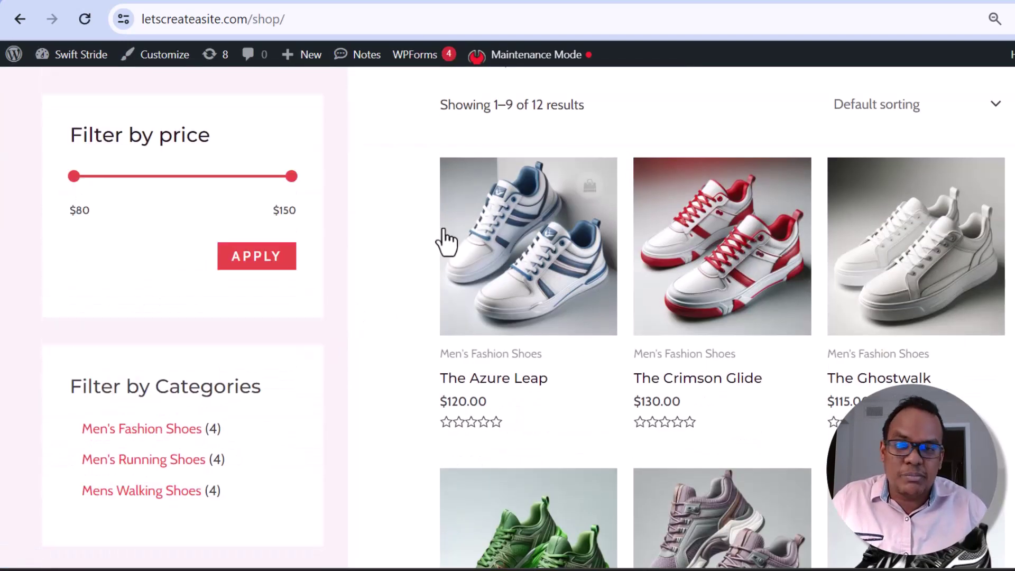
click(489, 259)
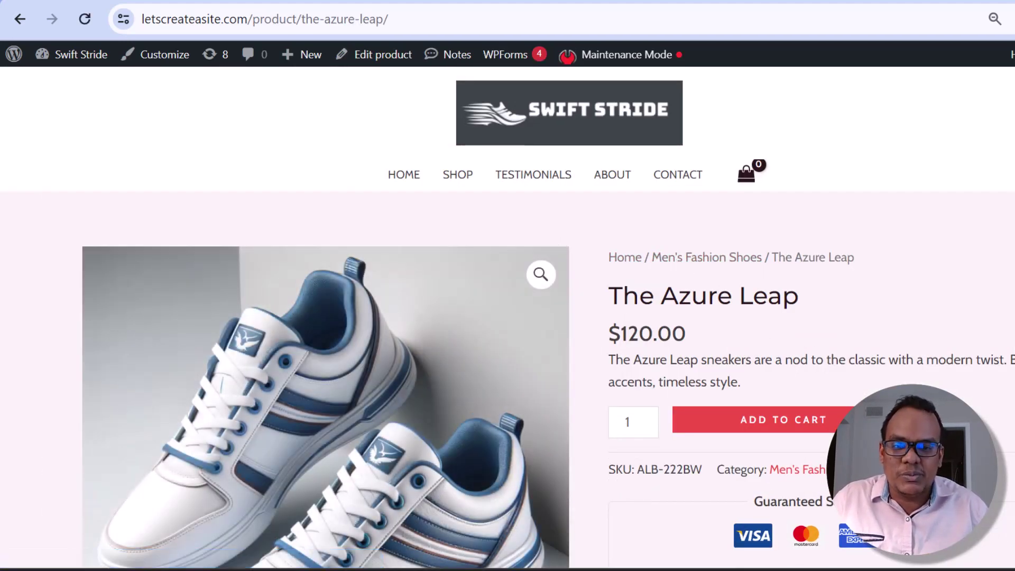
scroll(528, 193, down, 3)
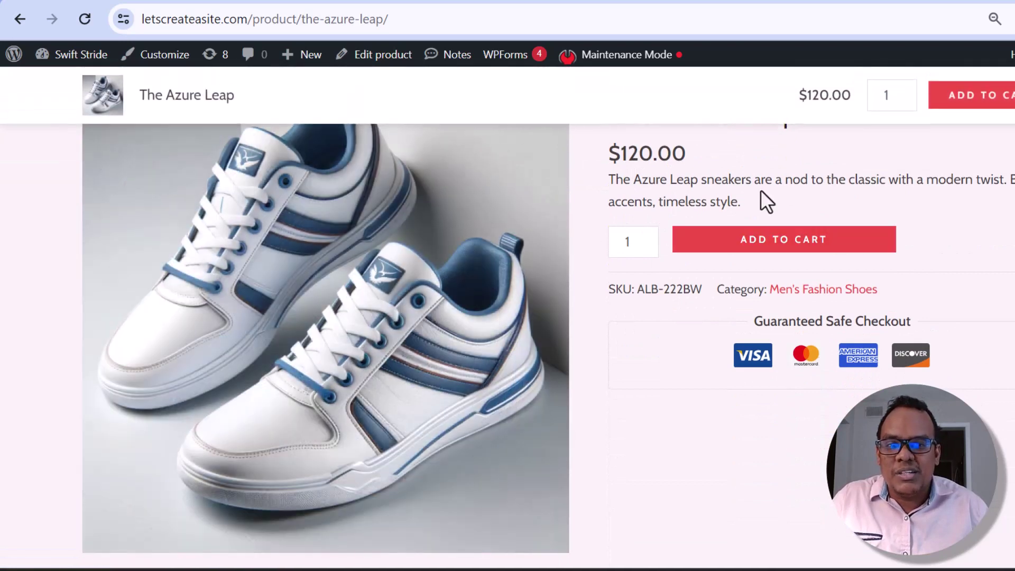
scroll(618, 207, up, 3)
scroll(617, 207, down, 2)
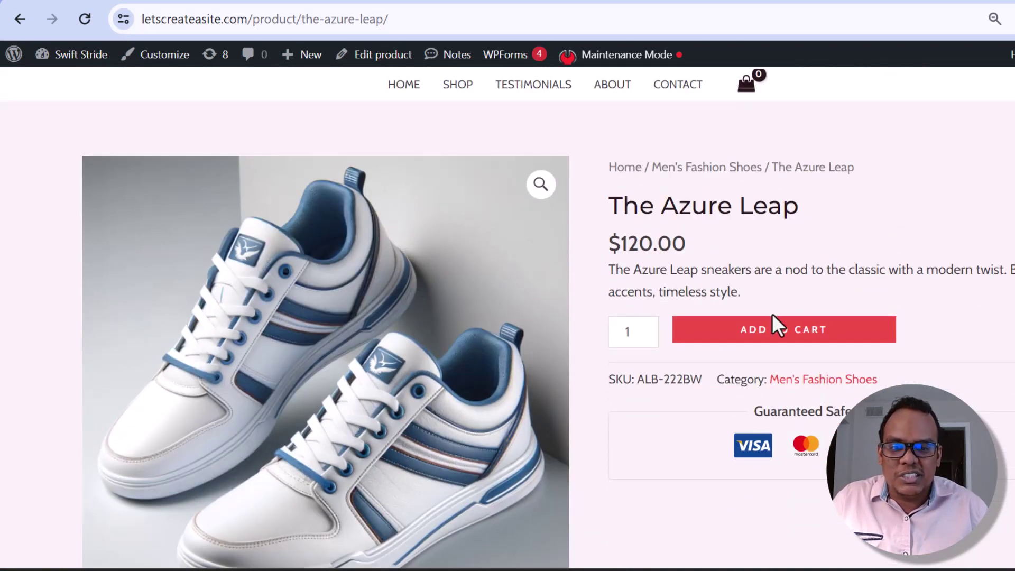
click(762, 344)
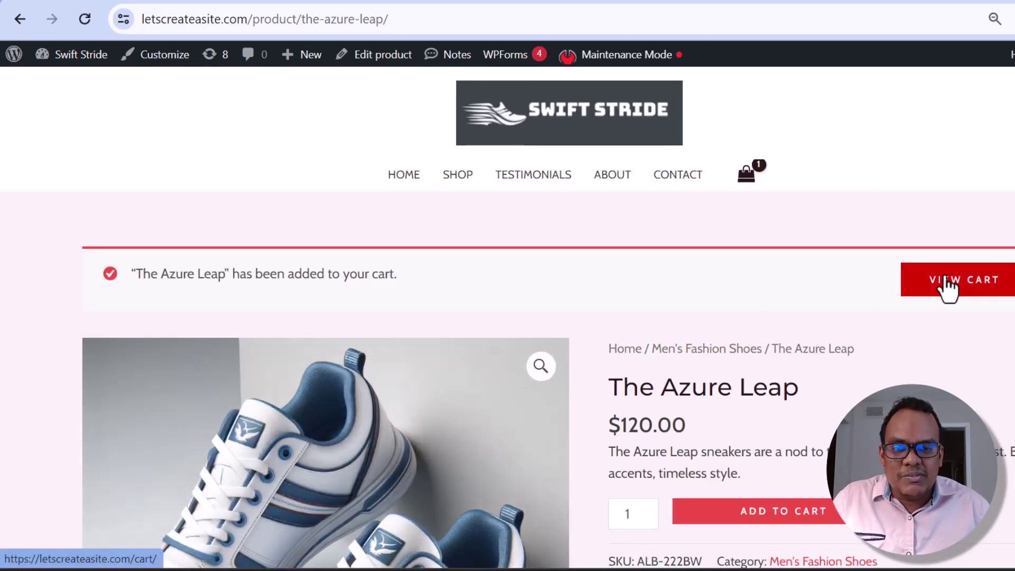
Review the cart with The Azure Leap and proceed to the checkout page.
click(946, 288)
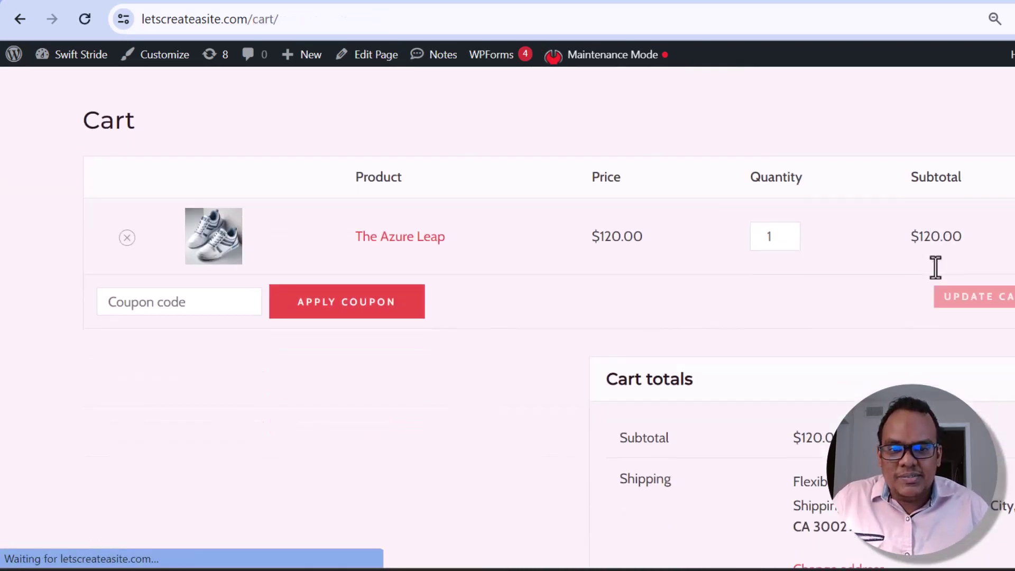
scroll(935, 267, down, 5)
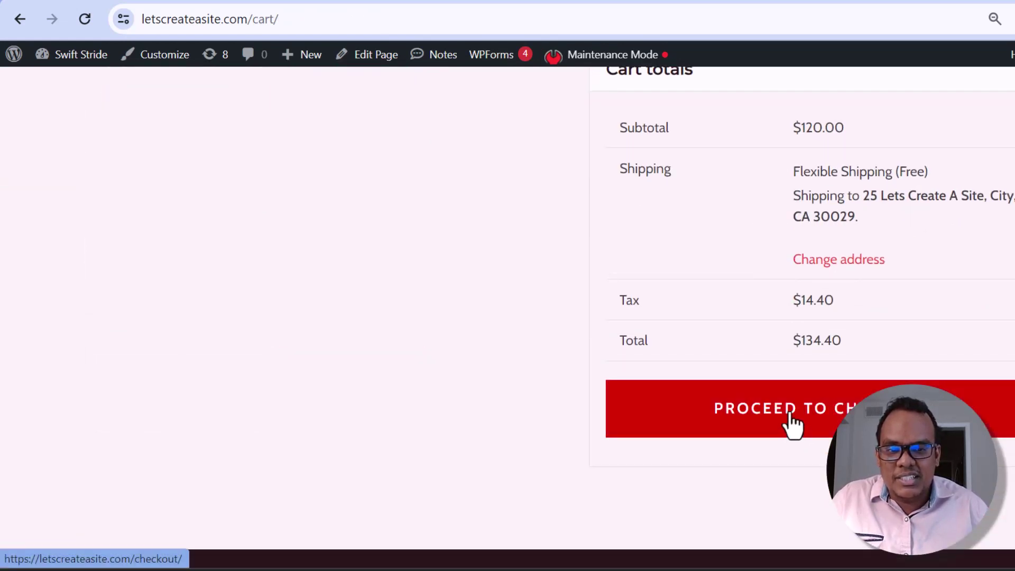
click(791, 420)
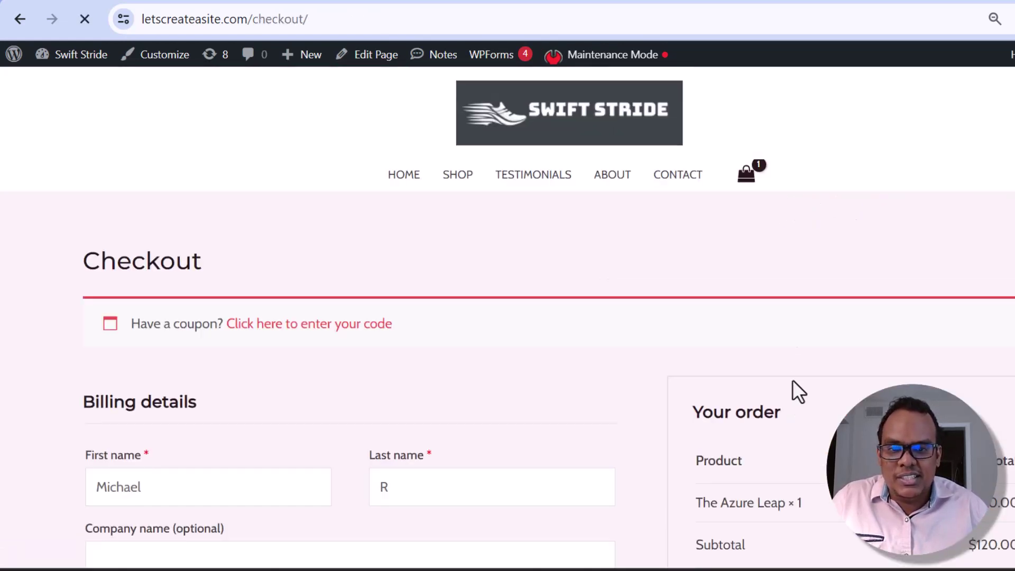
scroll(775, 351, down, 5)
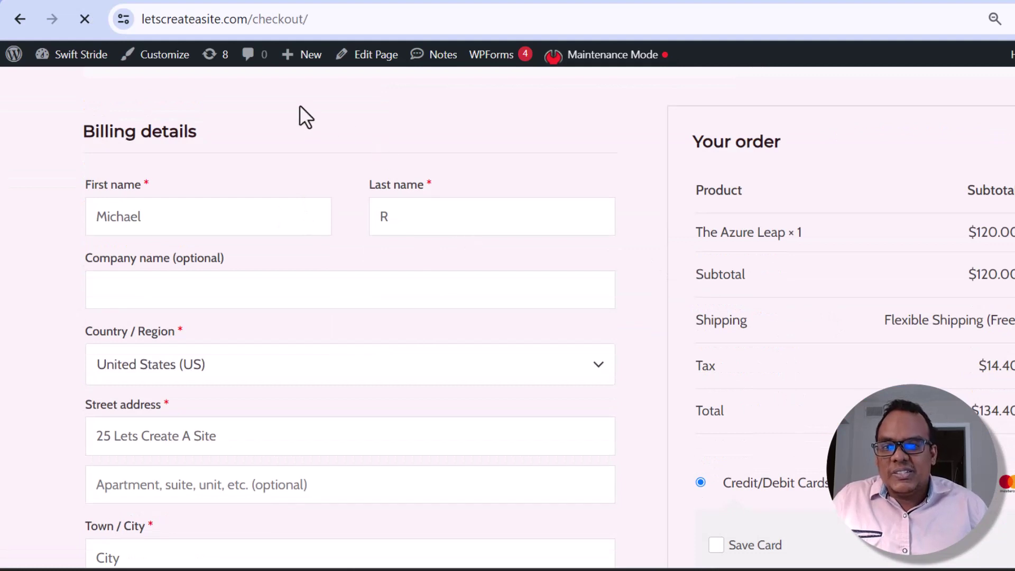
scroll(290, 272, down, 2)
scroll(256, 199, up, 2)
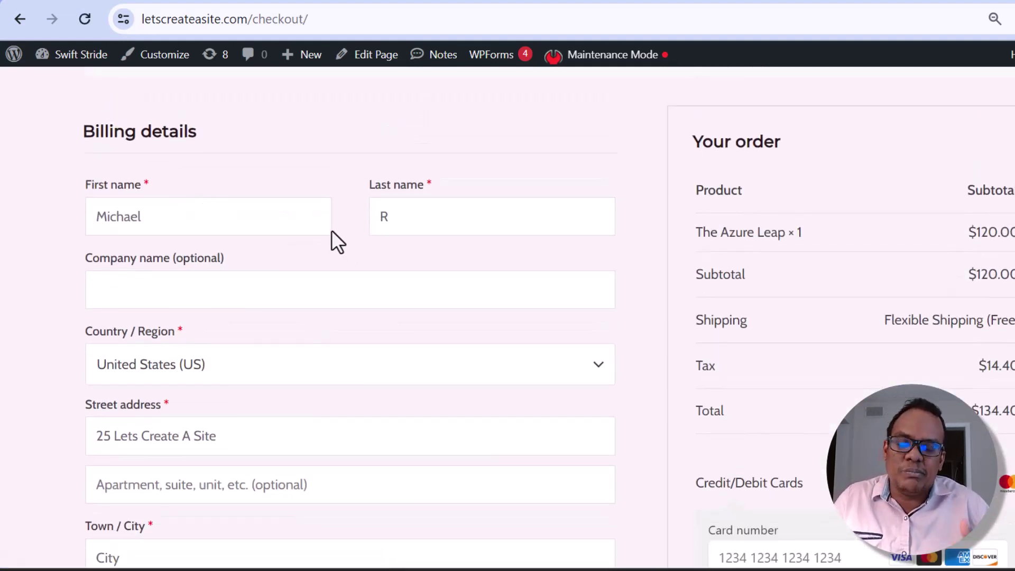
scroll(302, 220, down, 7)
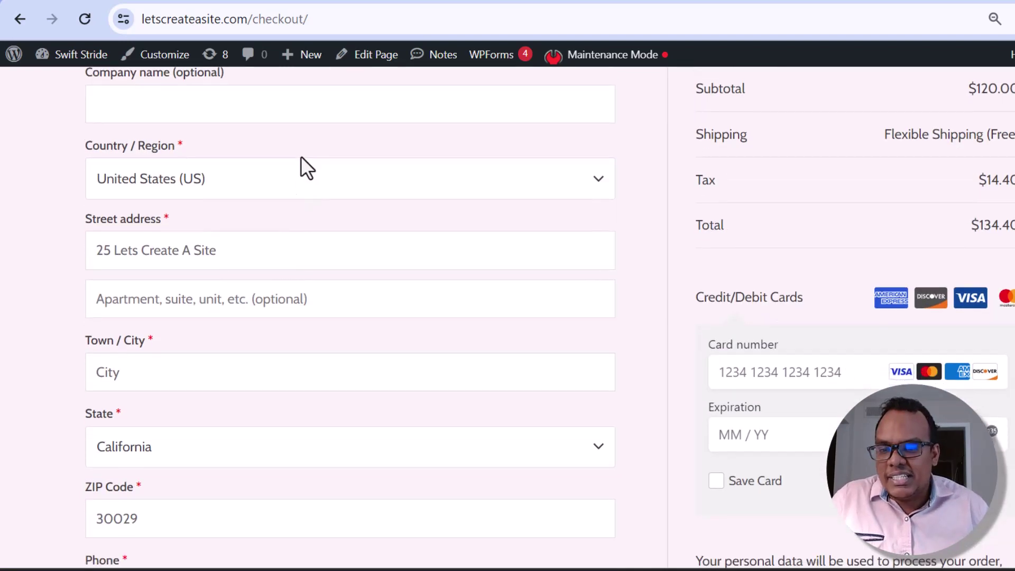
scroll(300, 156, down, 5)
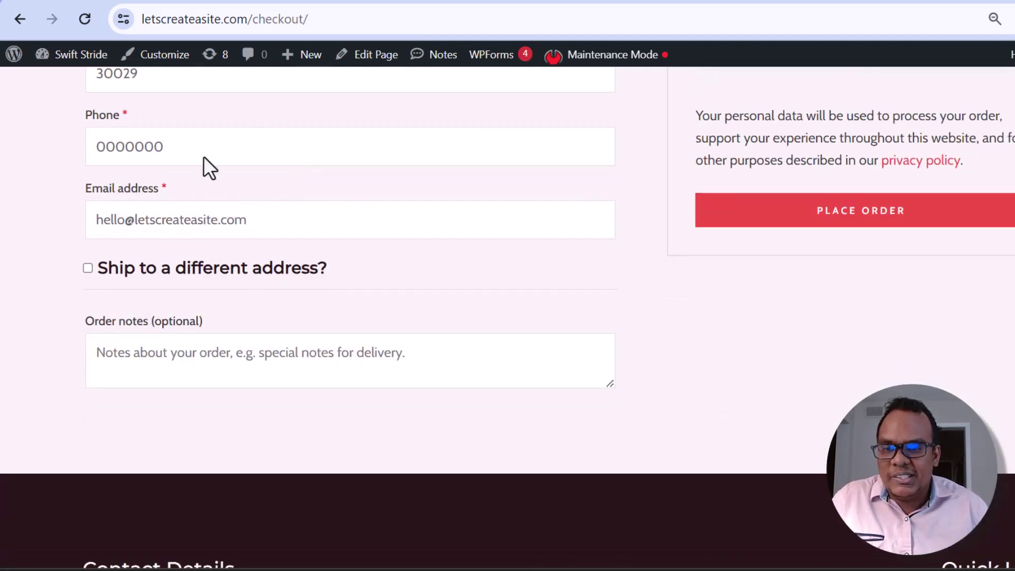
scroll(153, 318, up, 2)
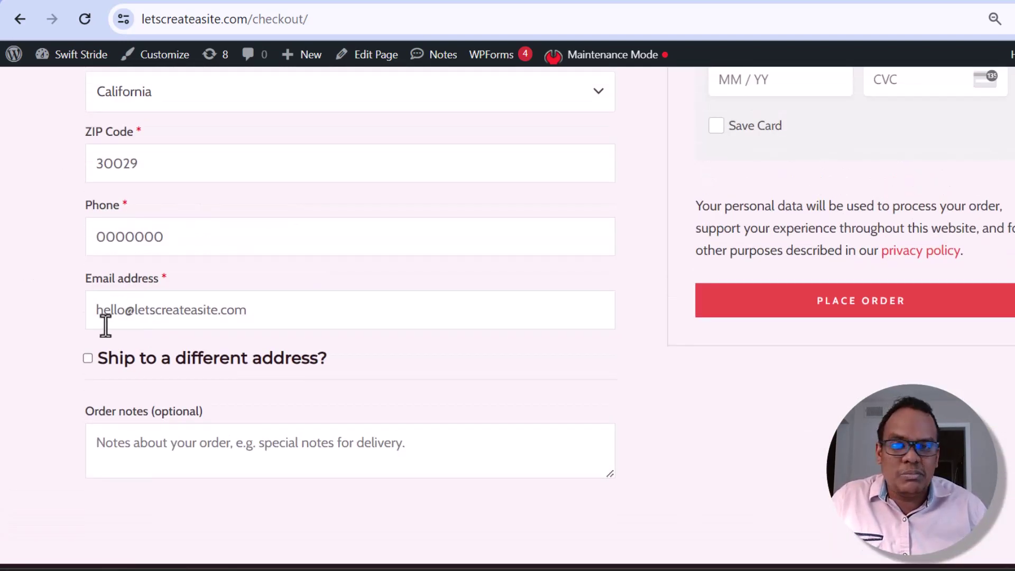
Uncheck 'Ship to a different address?' so the $134.40 order ships to the billing address.
click(87, 359)
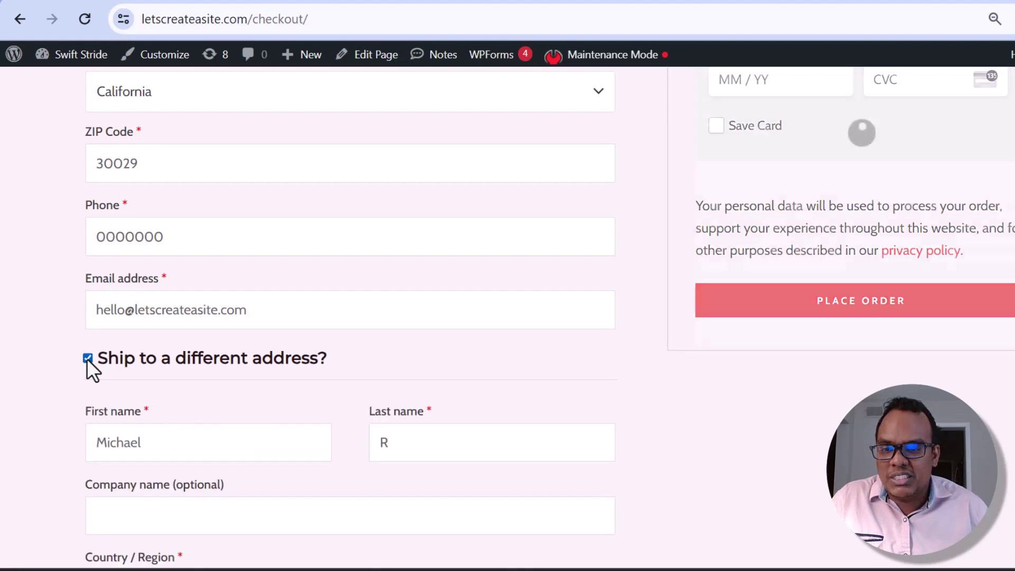
scroll(137, 387, down, 2)
scroll(145, 394, down, 2)
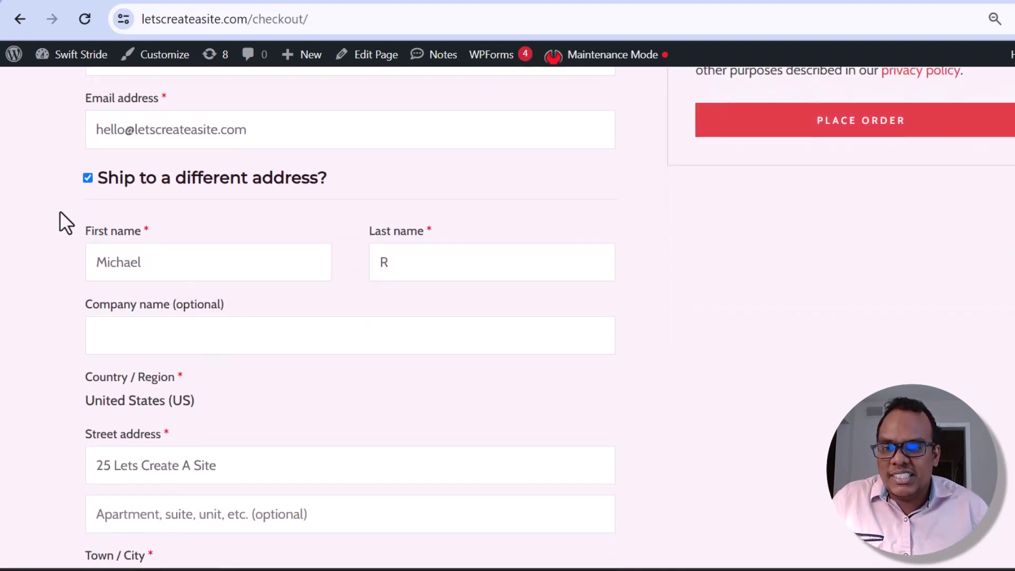
click(87, 178)
scroll(231, 276, up, 5)
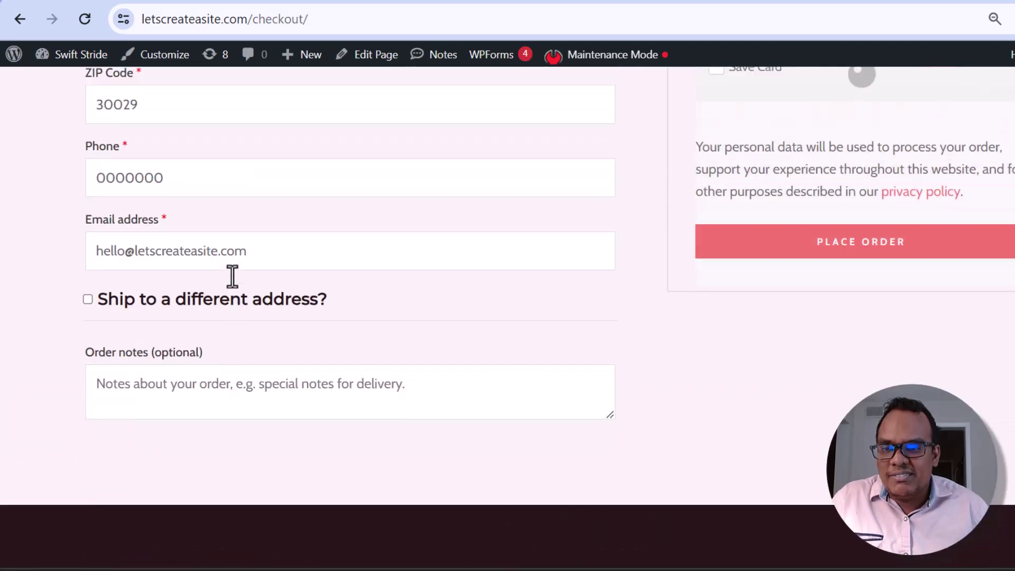
scroll(431, 338, up, 5)
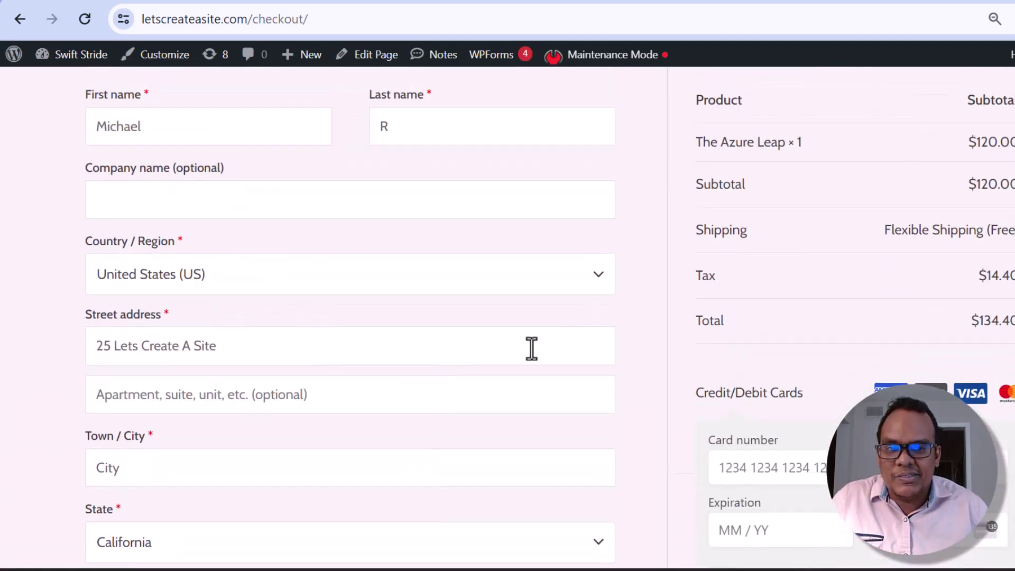
scroll(530, 347, down, 3)
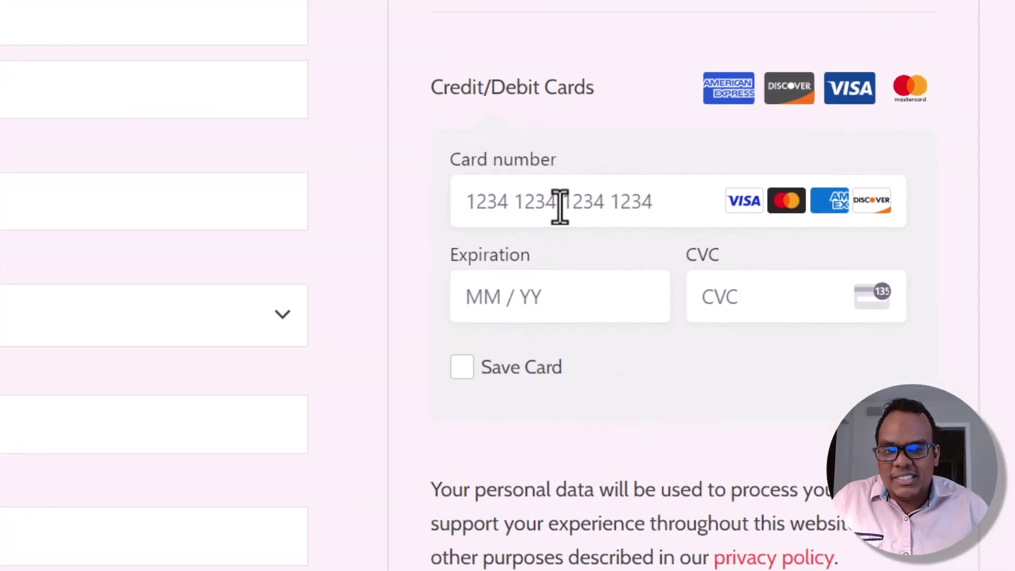
Enter the test Visa card number, expiry 05 / 26 and the security code.
click(531, 196)
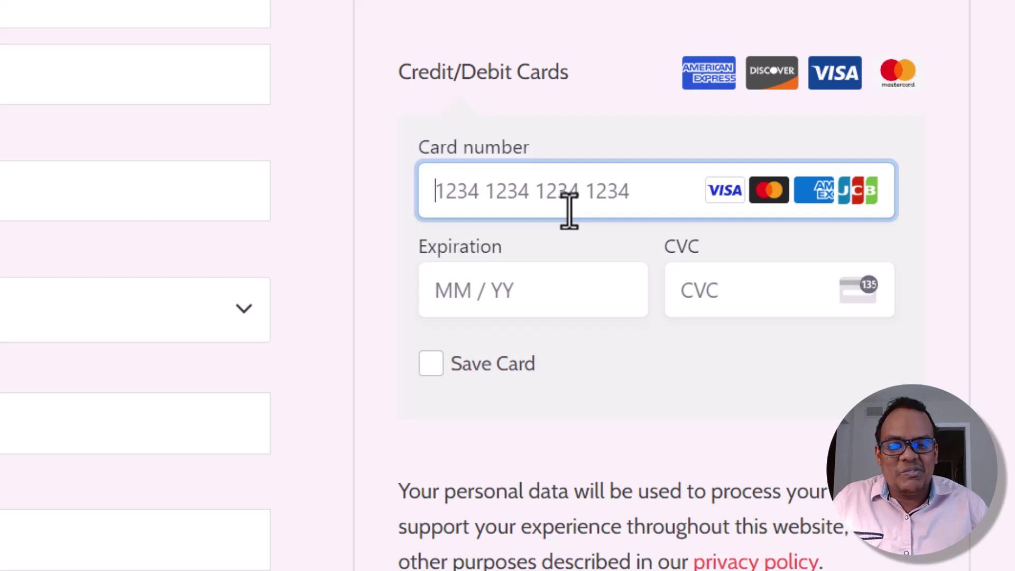
text(4111 1111 1111 1111)
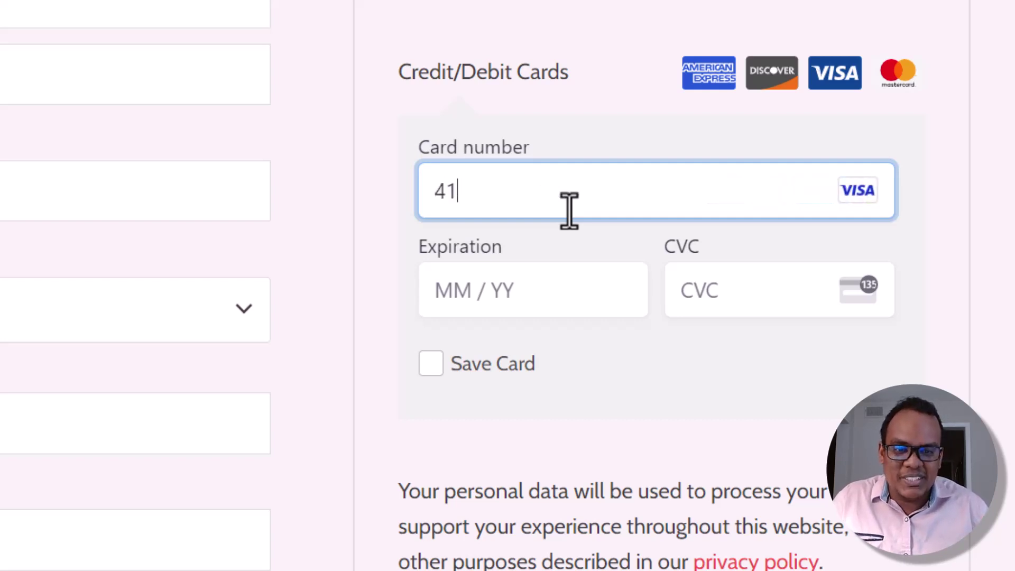
click(452, 312)
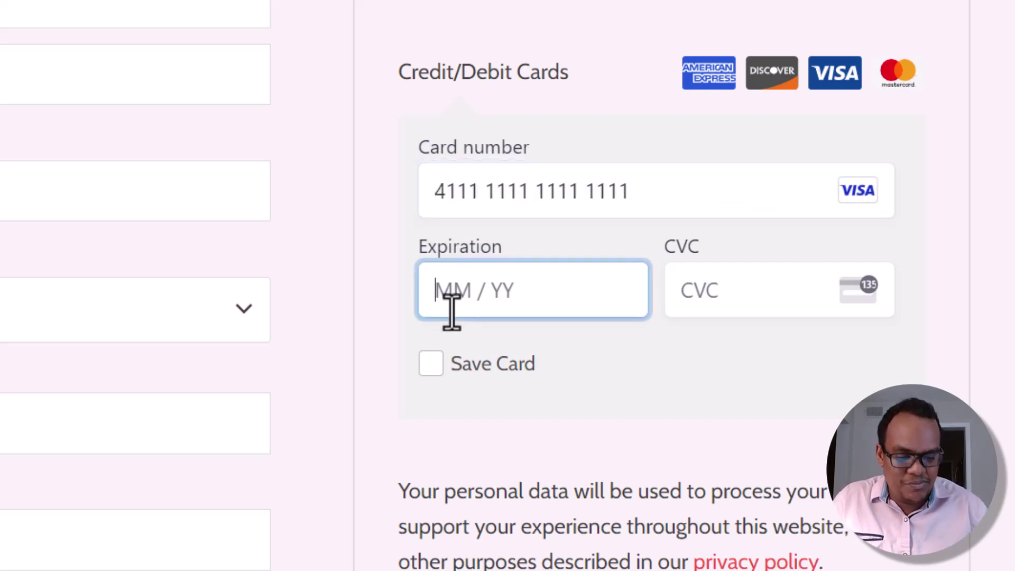
text(05 / 26)
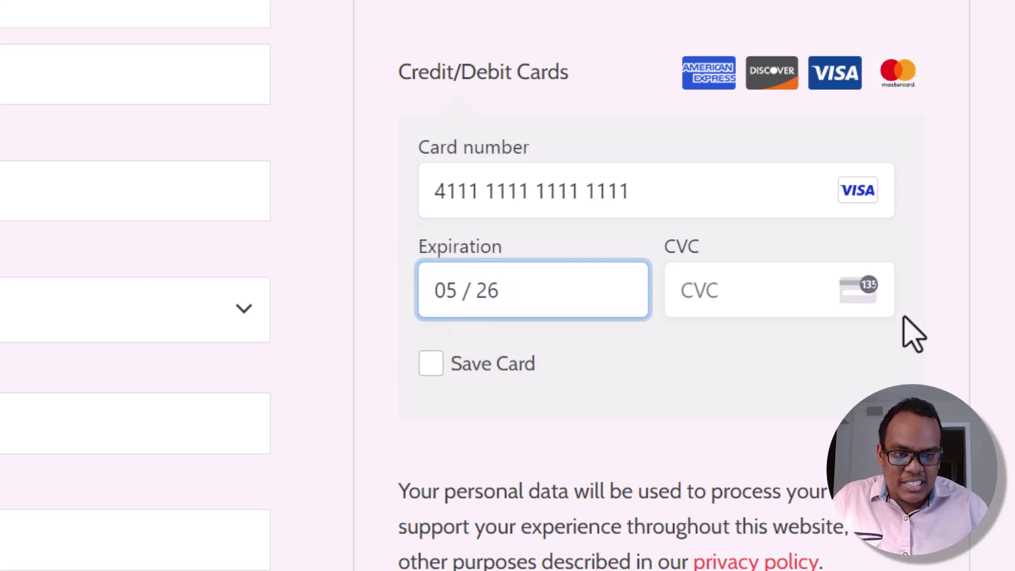
click(727, 296)
text(326)
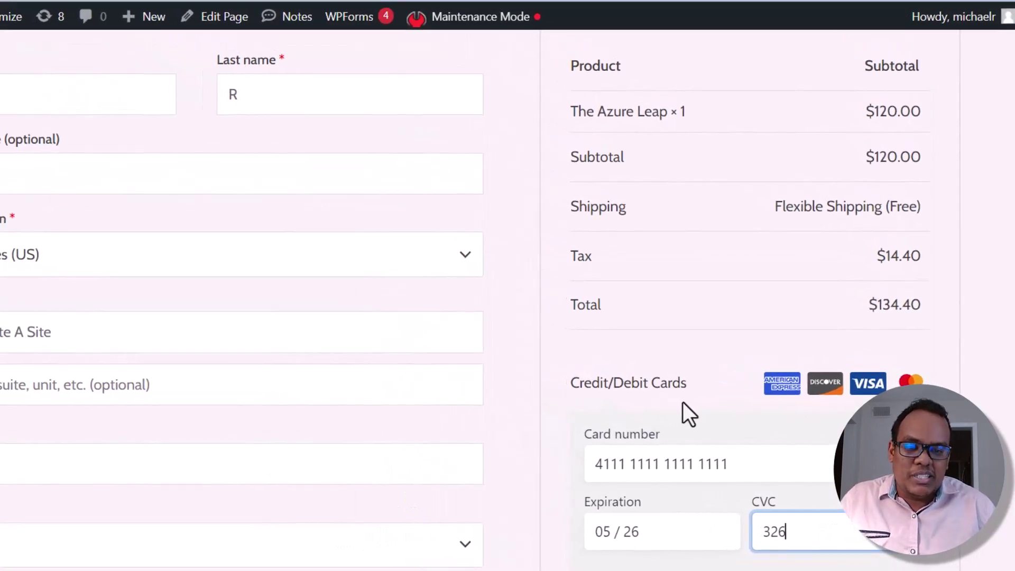
scroll(703, 406, down, 5)
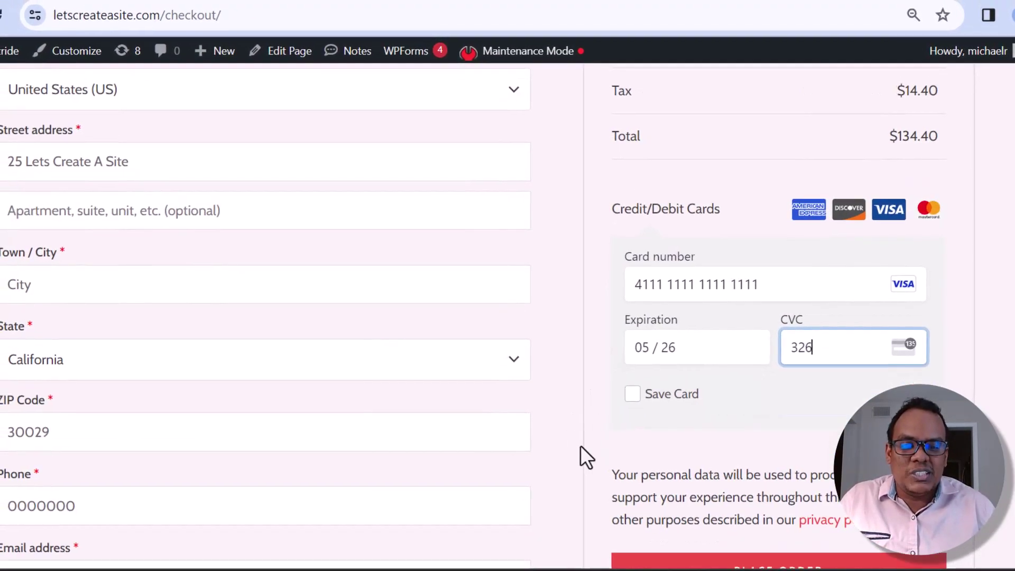
scroll(604, 318, up, 2)
scroll(703, 341, down, 3)
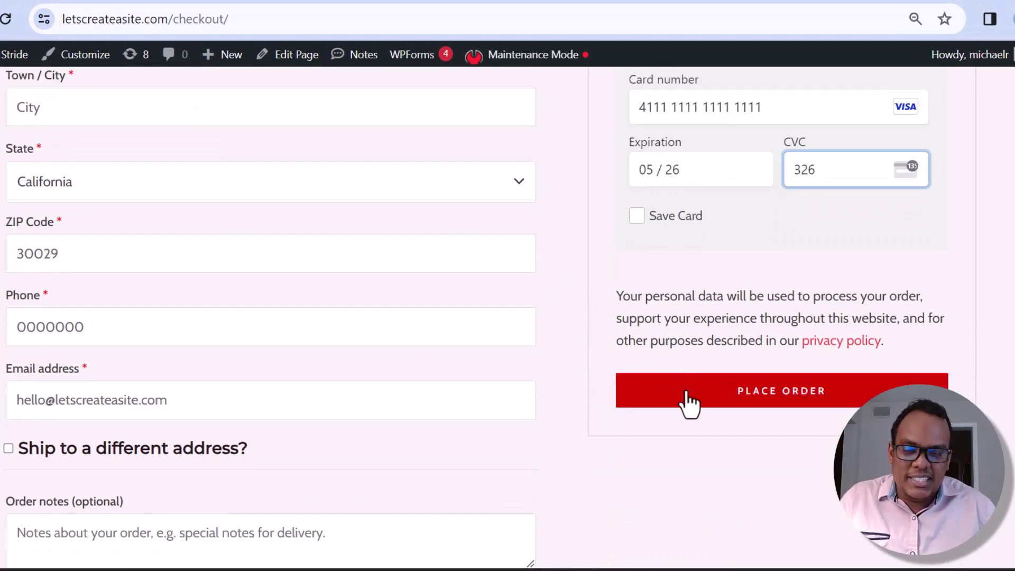
Place the order and check order 1481's confirmation showing $134.40 paid by the test Visa card.
click(755, 401)
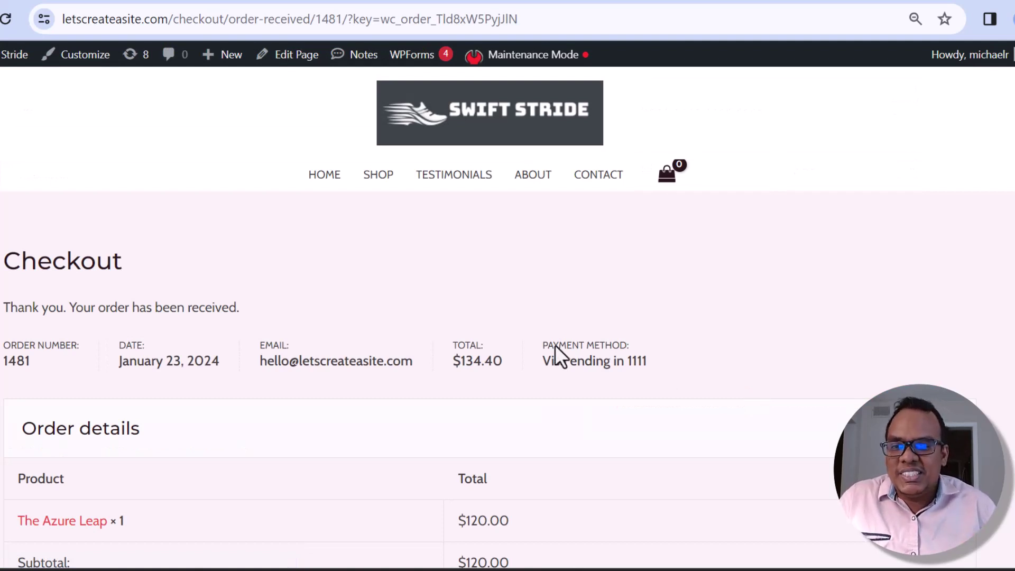
scroll(238, 263, down, 2)
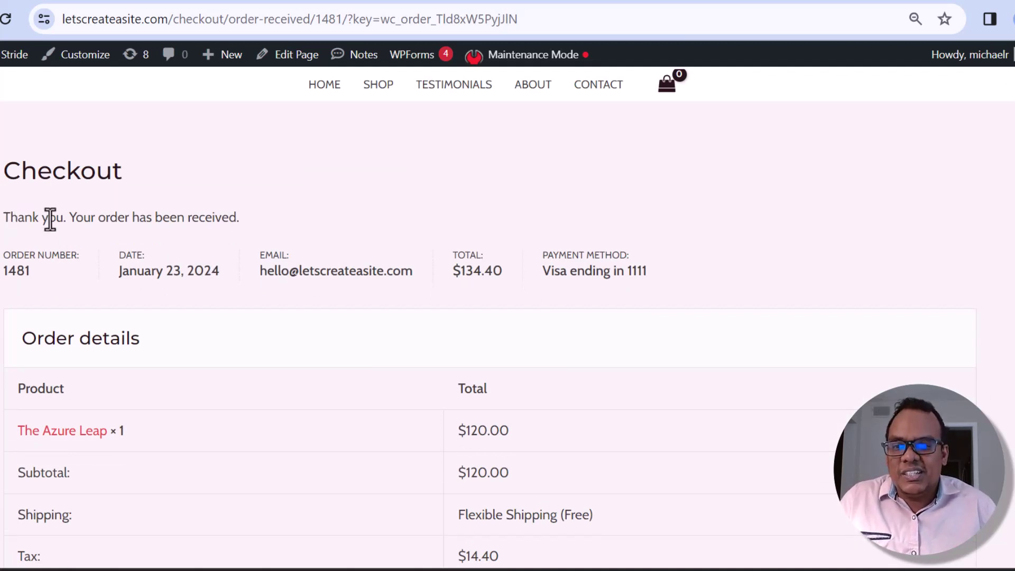
scroll(132, 231, down, 2)
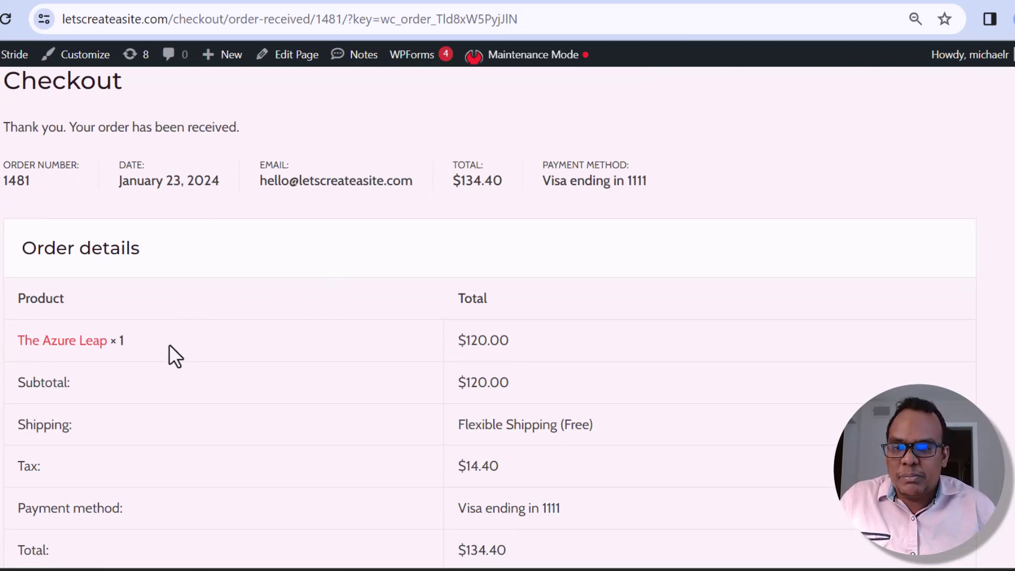
drag(169, 344, 2, 347)
scroll(261, 350, down, 2)
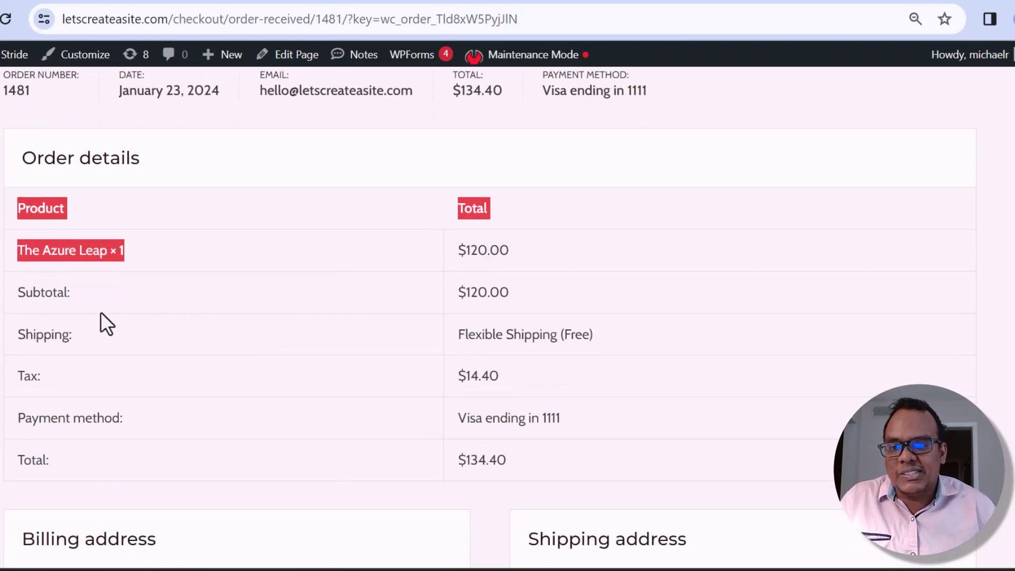
scroll(220, 283, down, 5)
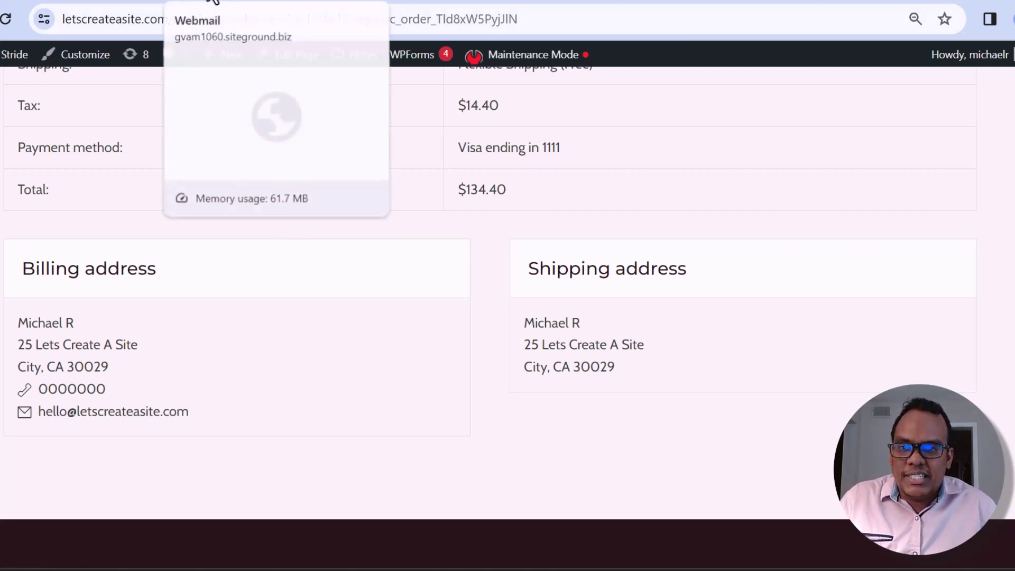
Read the '[Swift Stride]: New order #1481' email in Webmail, then return to the store's confirmation page.
click(233, 1)
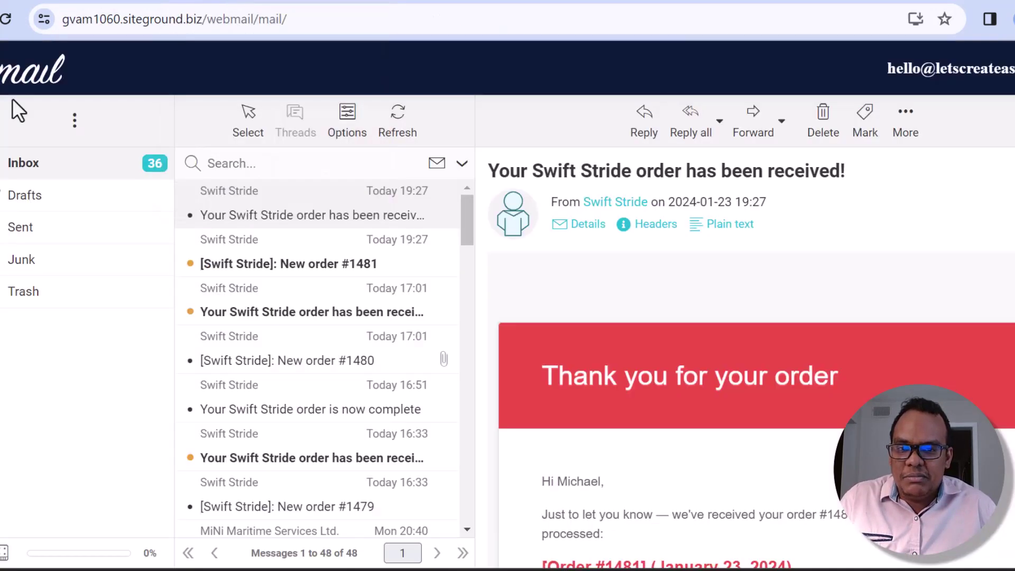
click(306, 264)
scroll(755, 368, down, 5)
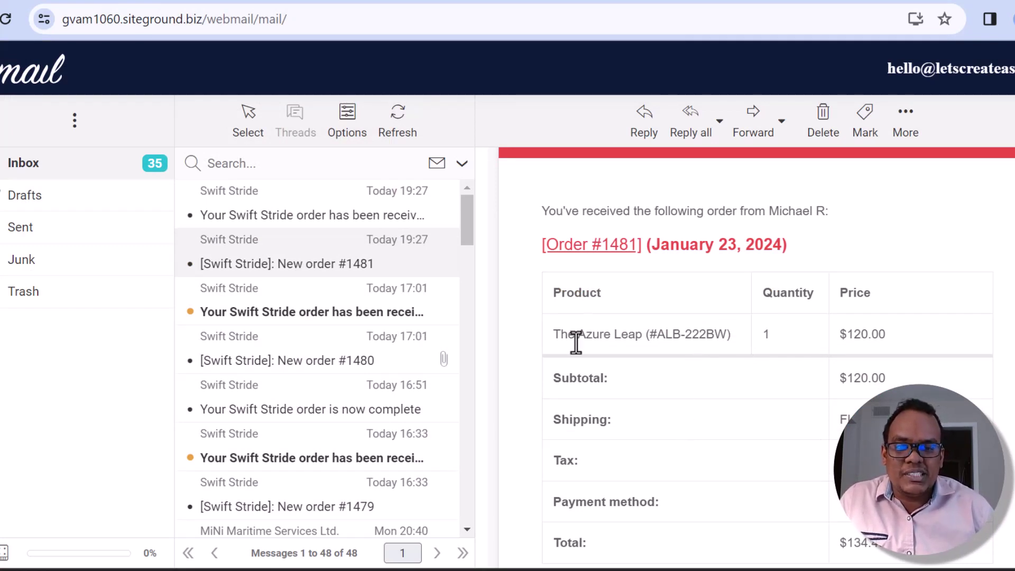
scroll(576, 343, down, 2)
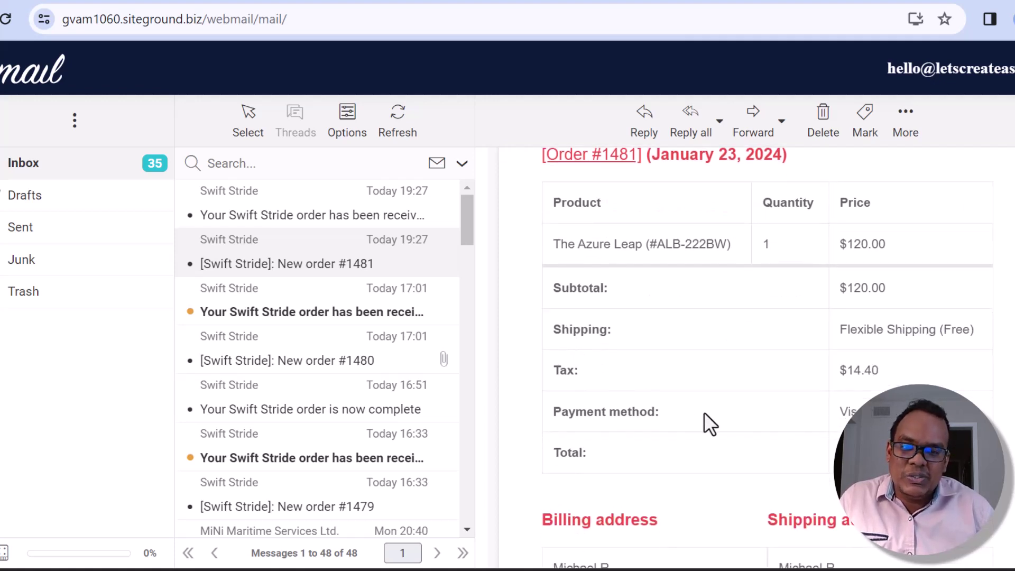
scroll(708, 423, down, 2)
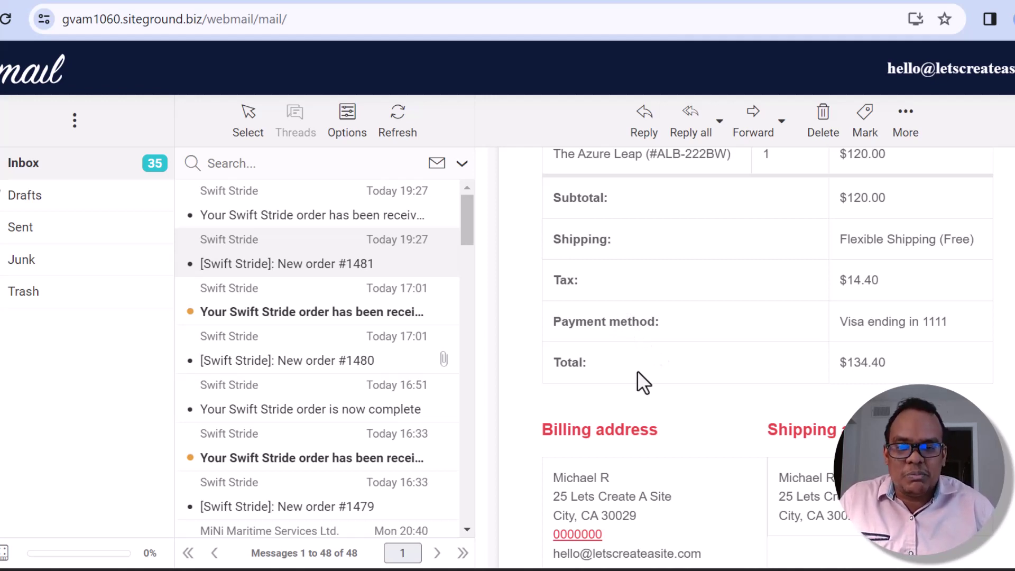
scroll(632, 372, down, 4)
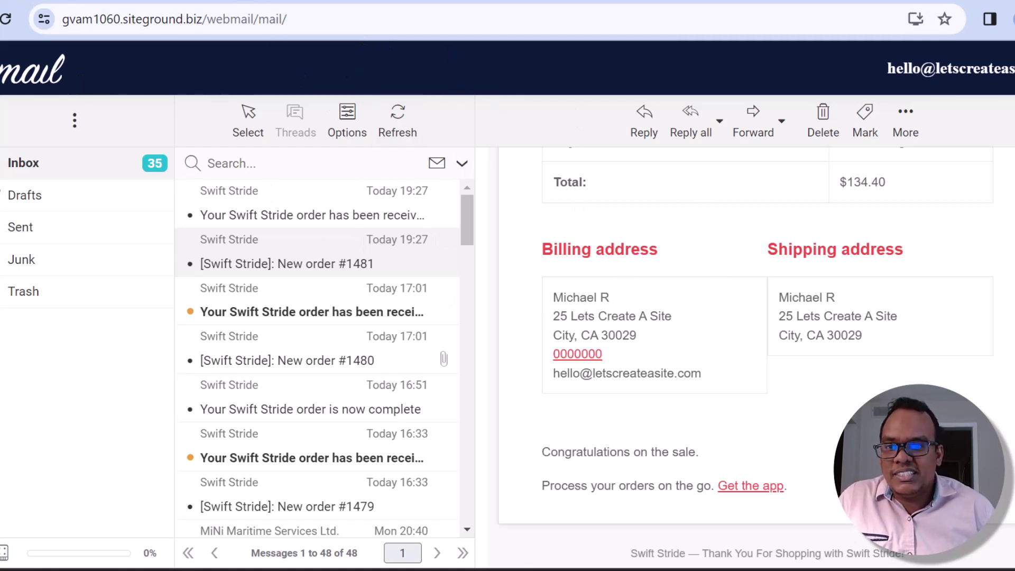
key(ctrl+Tab)
scroll(420, 304, up, 10)
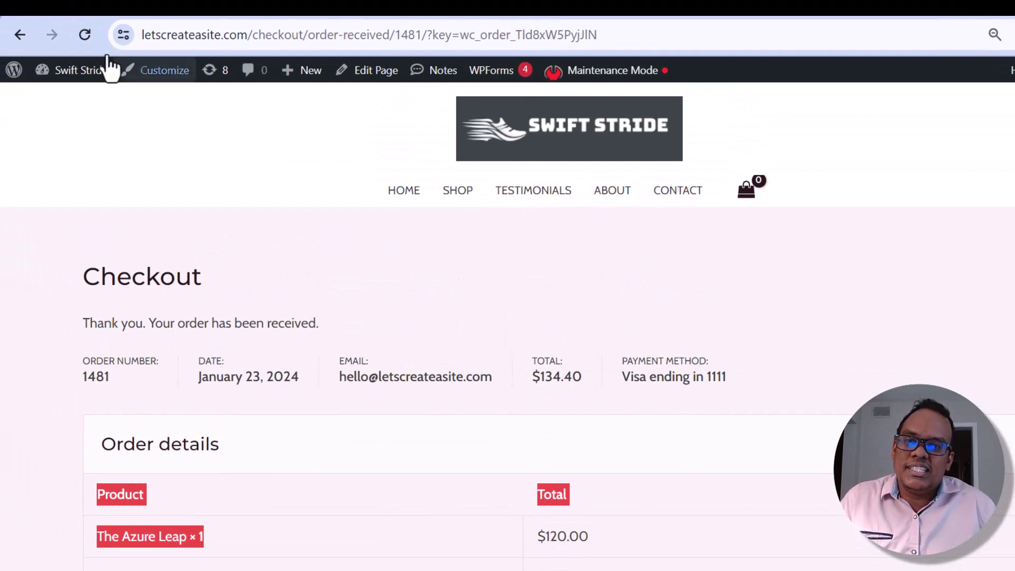
Go from the admin dashboard to WooCommerce > Orders and review the five orders, #1481 Processing at top.
click(79, 70)
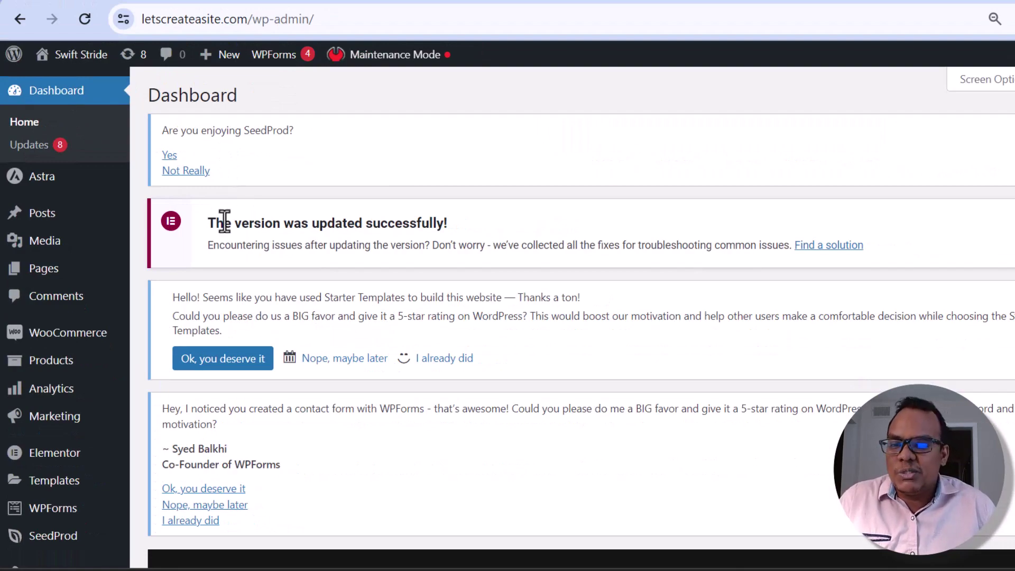
scroll(544, 387, down, 2)
mouse_move(121, 263)
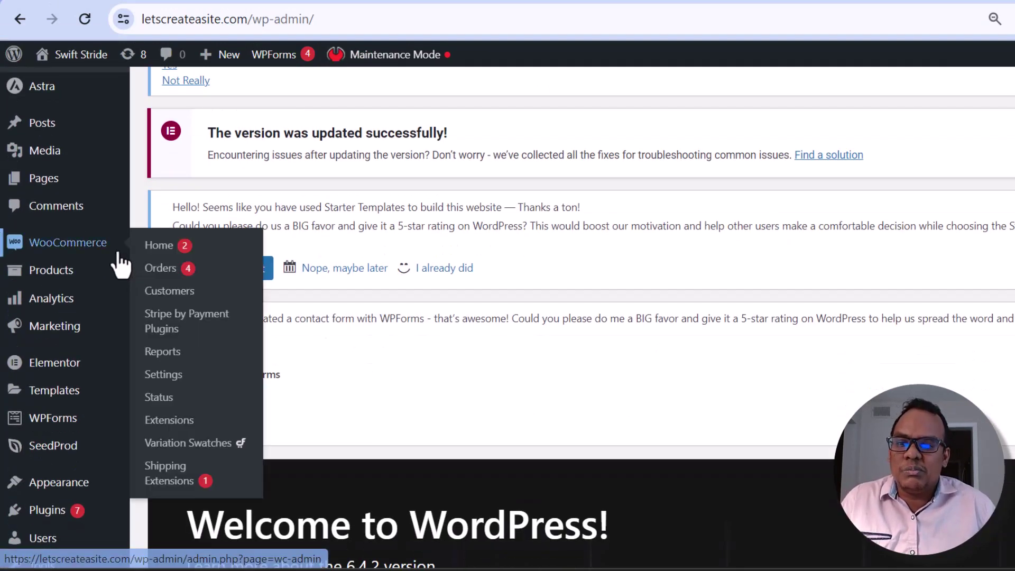
click(162, 270)
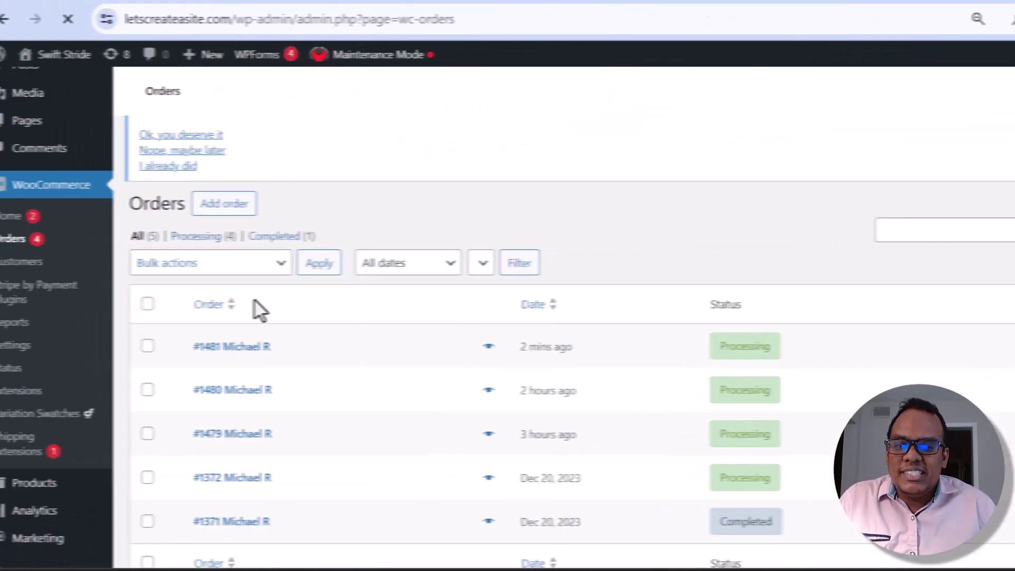
scroll(262, 302, down, 2)
scroll(518, 311, up, 2)
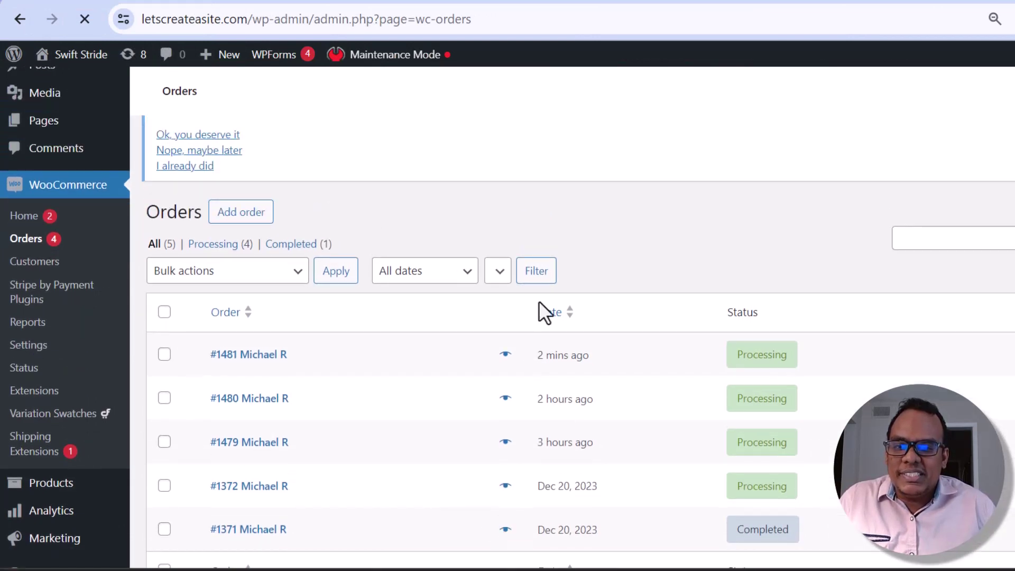
scroll(220, 338, down, 4)
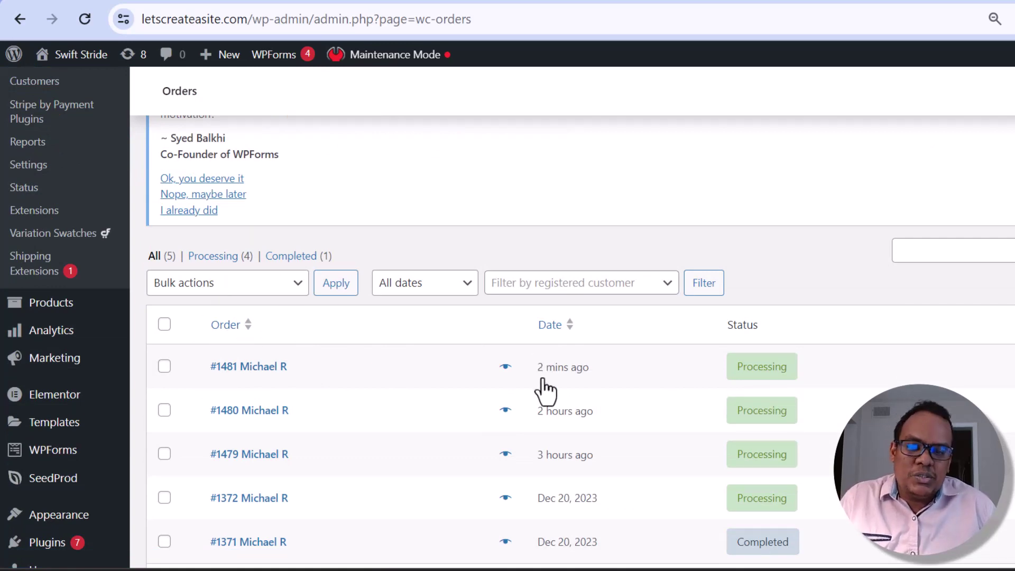
scroll(560, 383, up, 2)
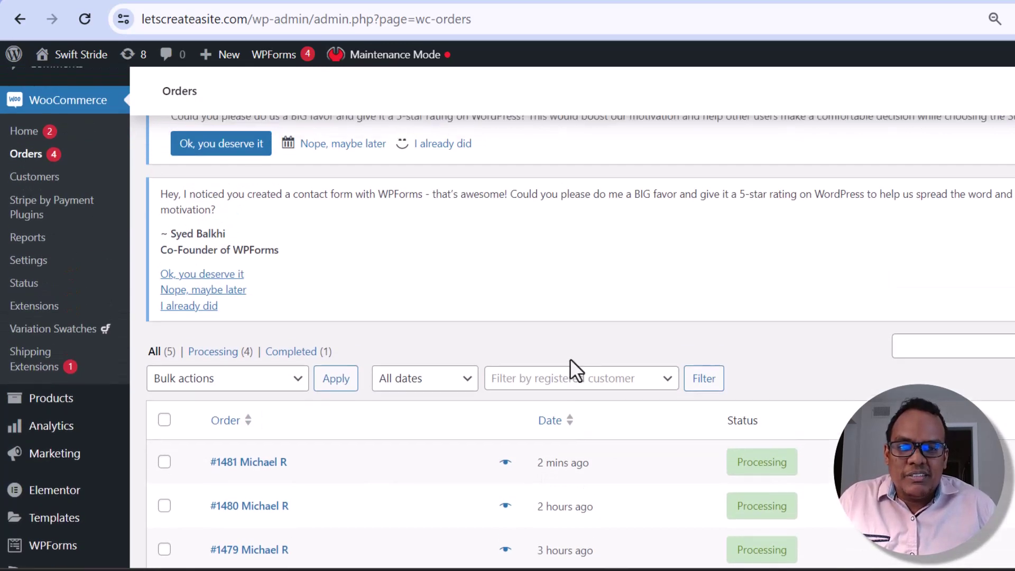
scroll(570, 358, up, 3)
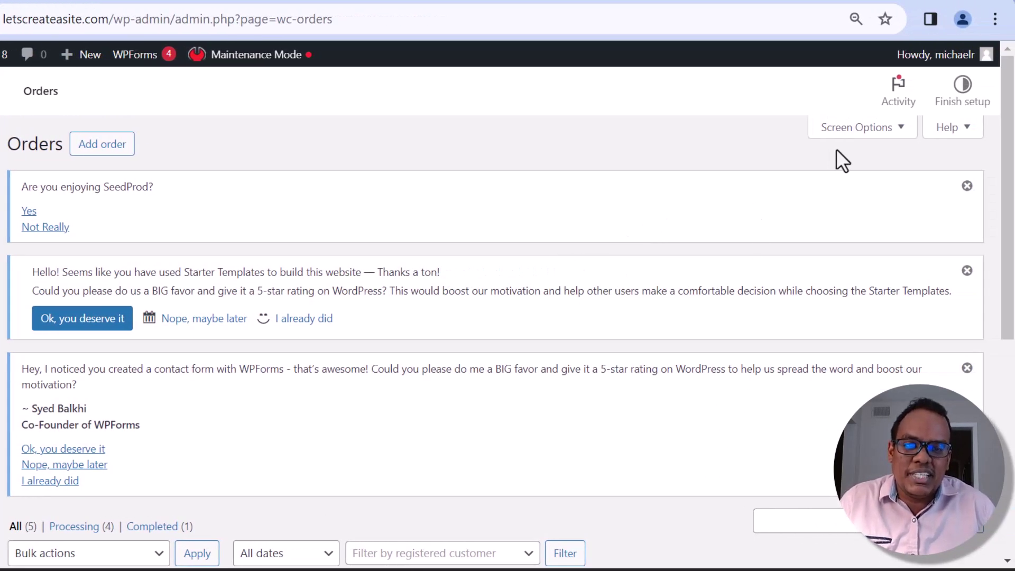
Tick Billing, Ship to and Actions columns in Screen Options and review the updated orders table.
click(845, 138)
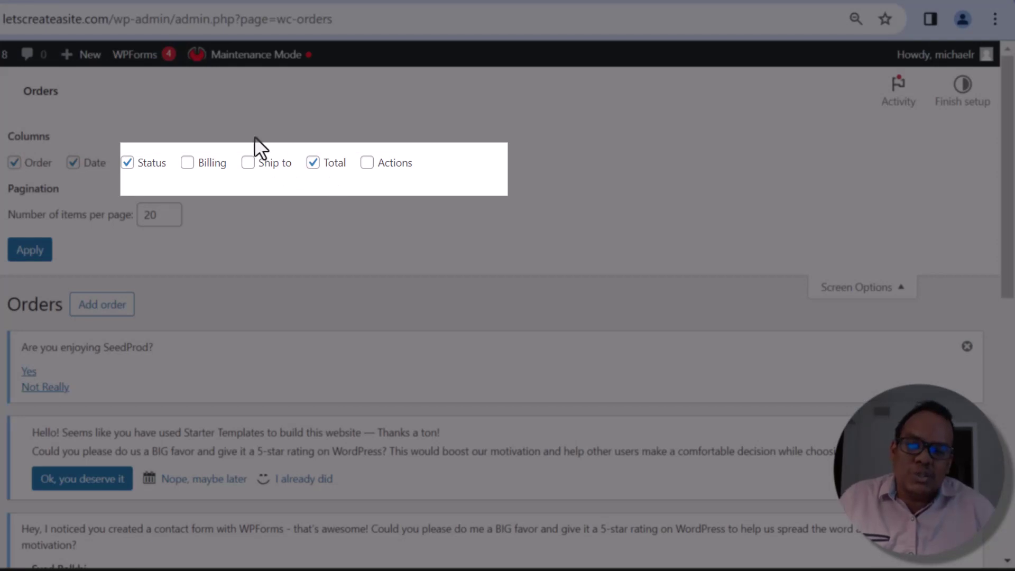
click(187, 164)
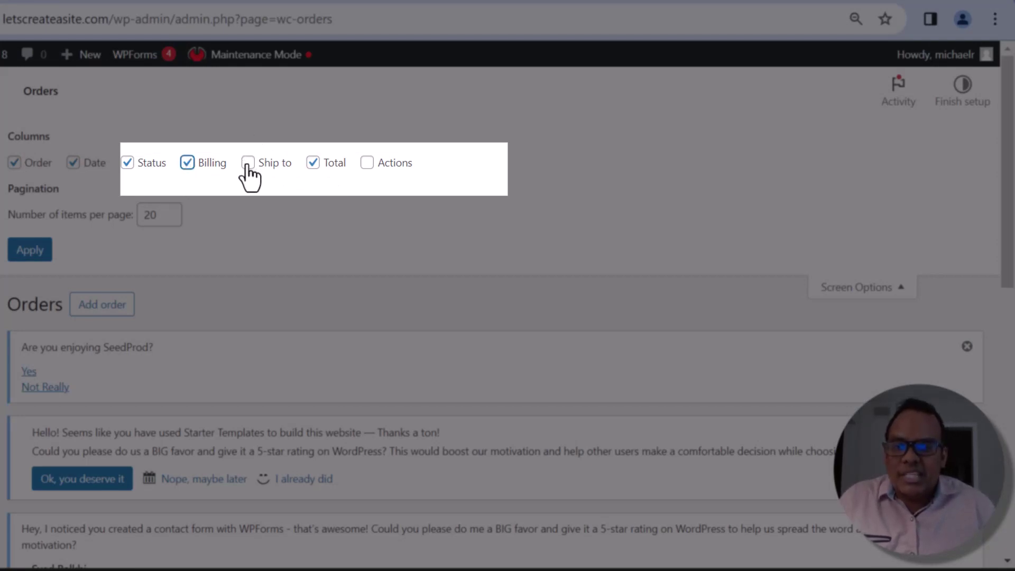
click(247, 164)
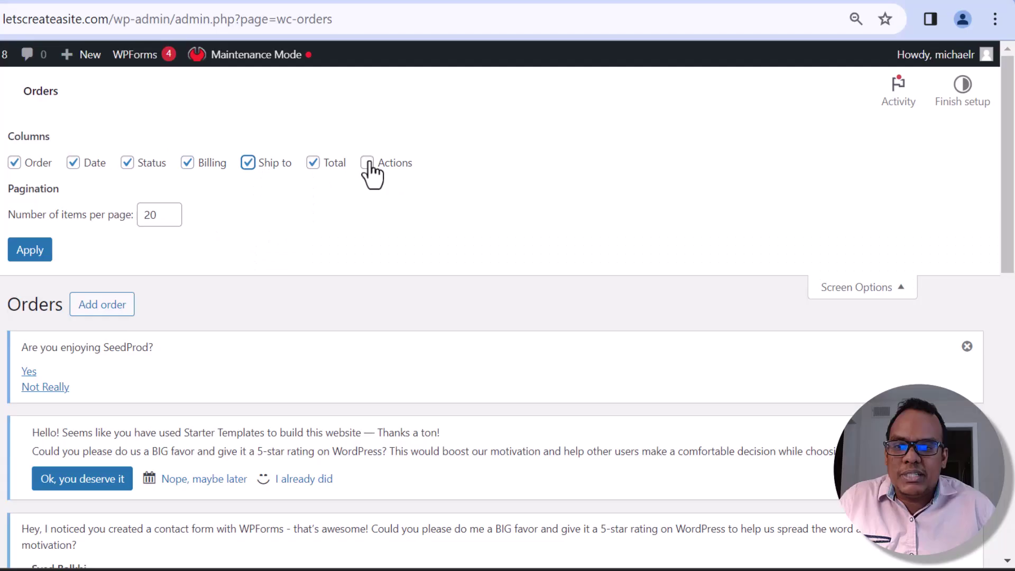
click(368, 163)
scroll(511, 227, down, 5)
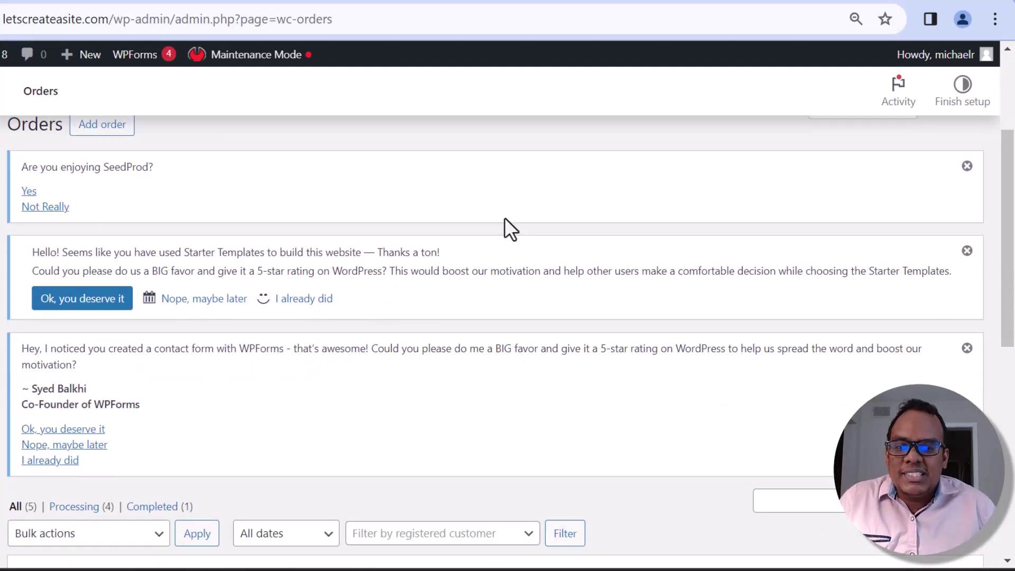
scroll(497, 209, down, 7)
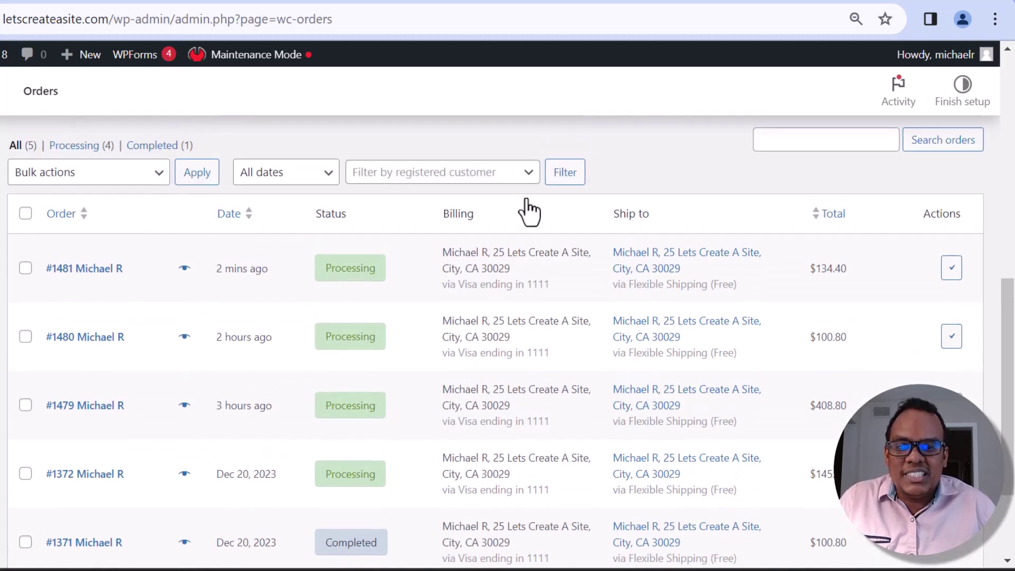
scroll(531, 211, up, 2)
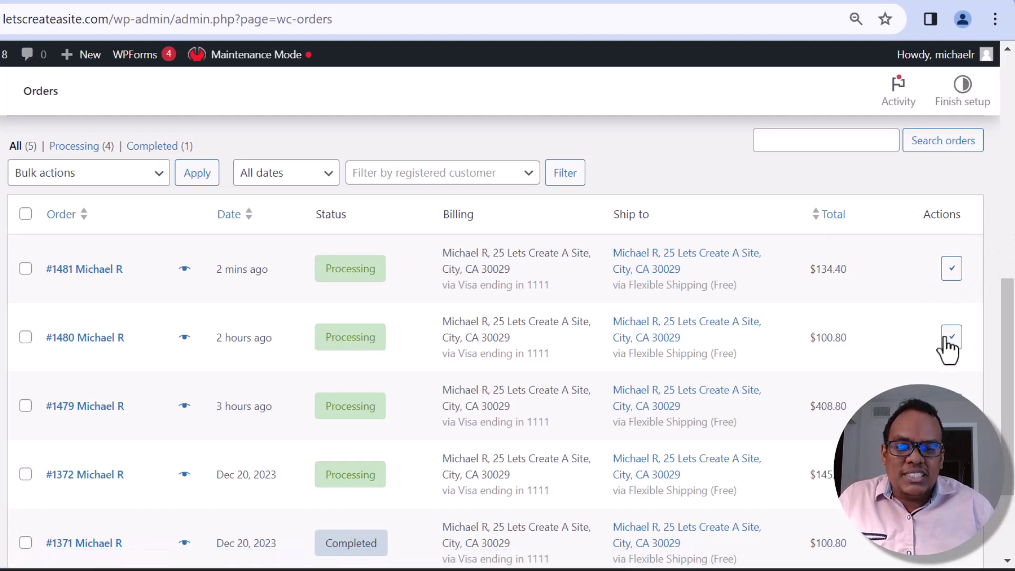
scroll(952, 346, down, 2)
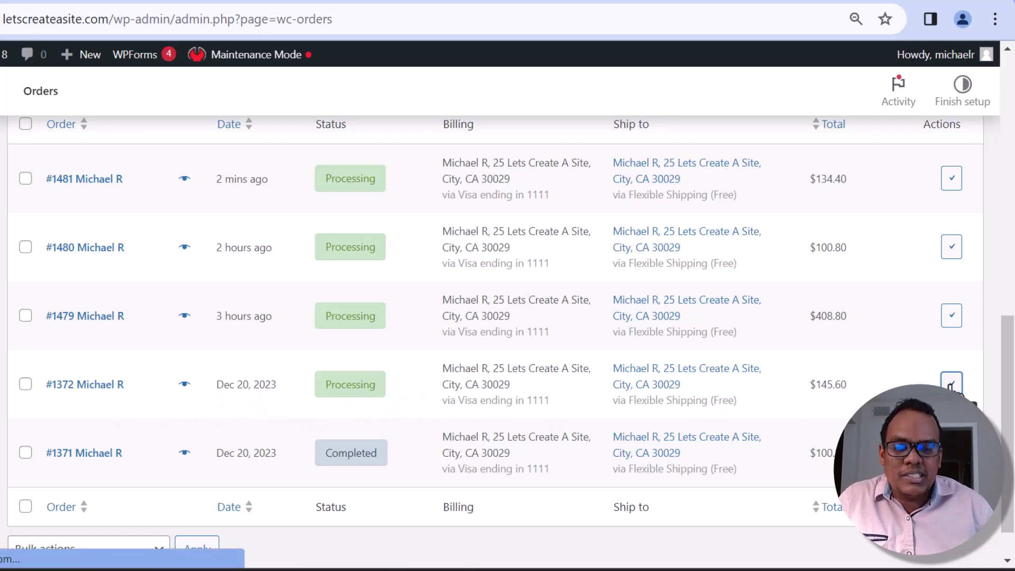
Mark order #1372 ($145.60) Completed using its Actions checkmark button.
click(949, 387)
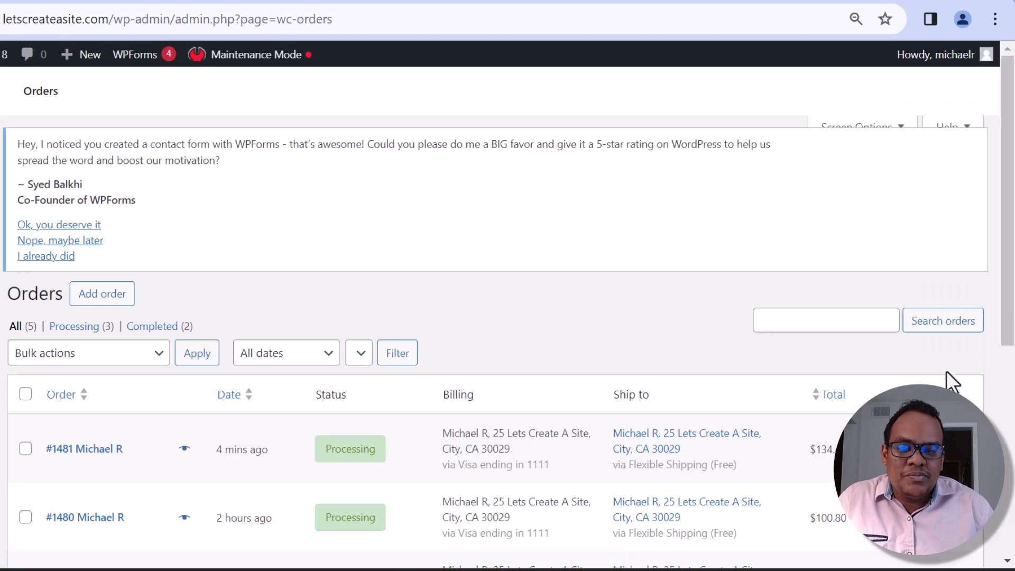
scroll(744, 301, down, 5)
scroll(708, 299, down, 2)
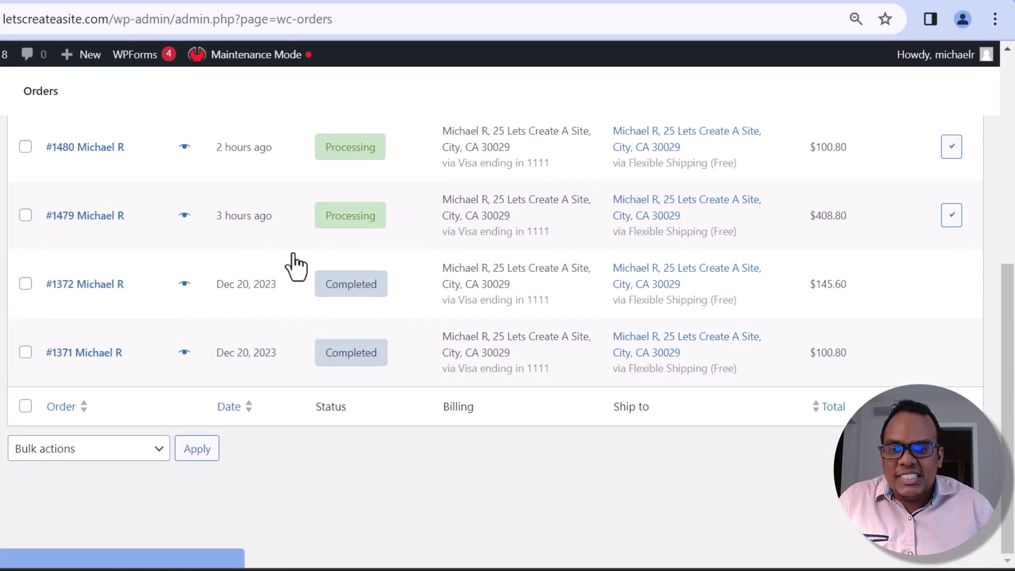
scroll(355, 317, up, 4)
mouse_move(330, 418)
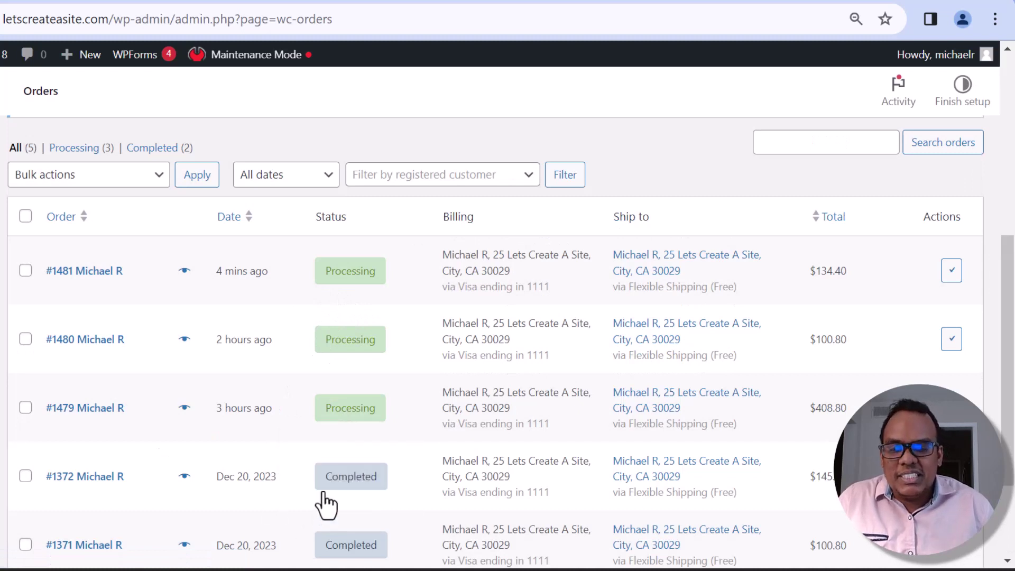
mouse_move(337, 484)
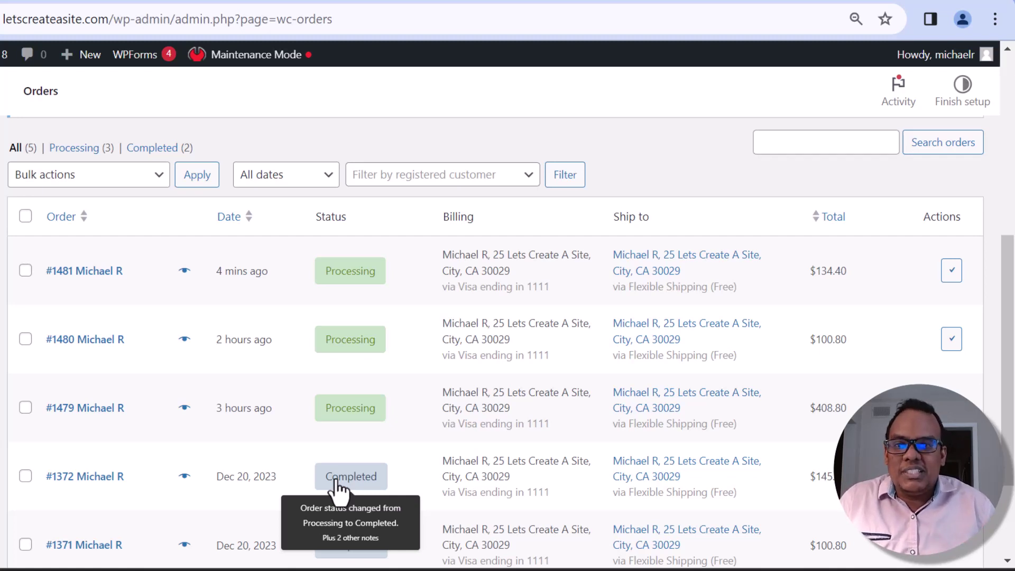
Refresh the webmail inbox and open the order #1372 completion email listing The Crimson Glide.
key(ctrl+Tab)
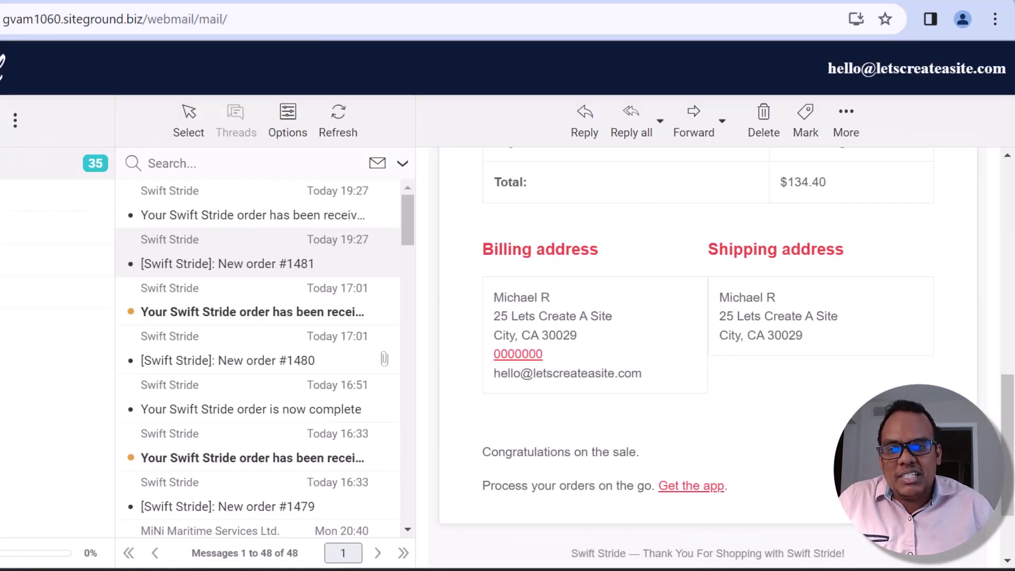
click(47, 163)
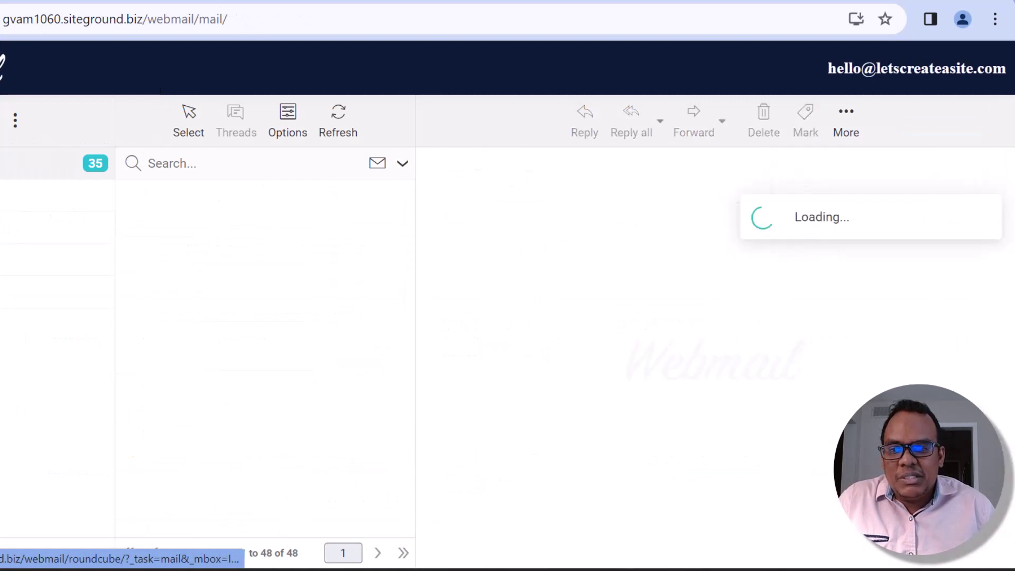
click(159, 216)
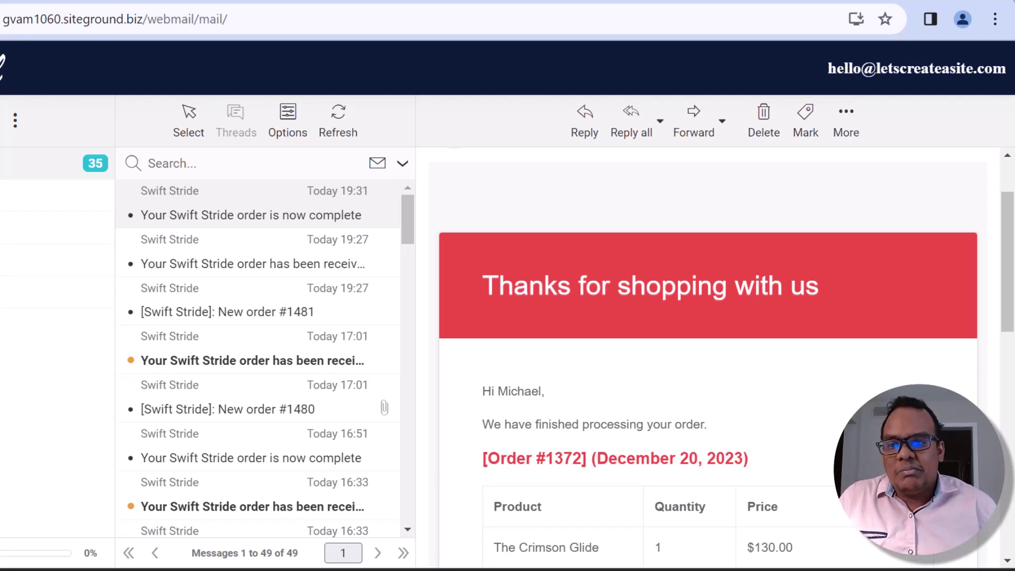
Return to the WooCommerce Orders list, where #1372 and #1371 show Completed and three show Processing.
click(53, 1)
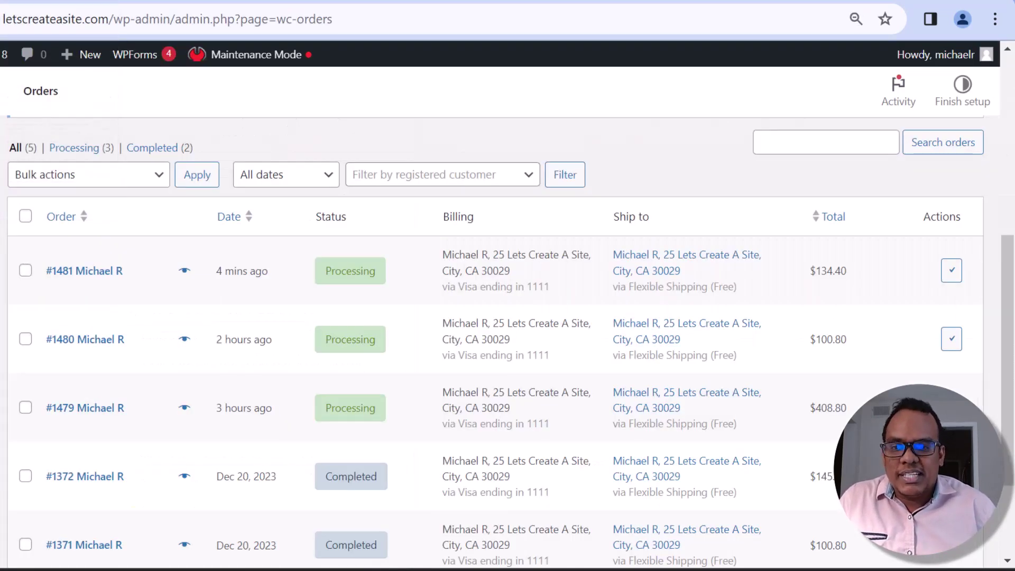
scroll(303, 238, down, 2)
scroll(248, 222, up, 2)
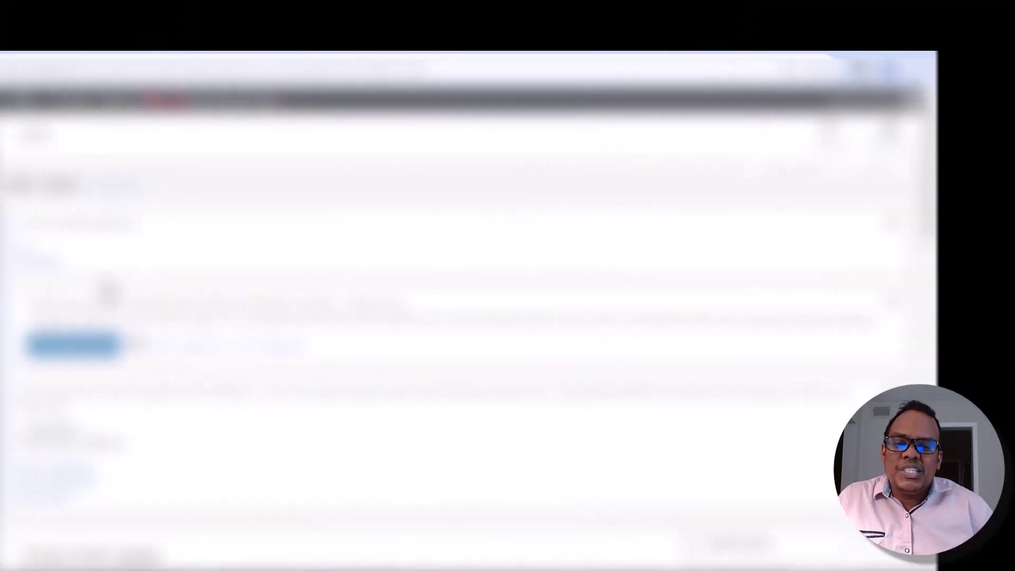
Open order #1481 and show its status choices, currently Processing.
scroll(475, 317, down, 5)
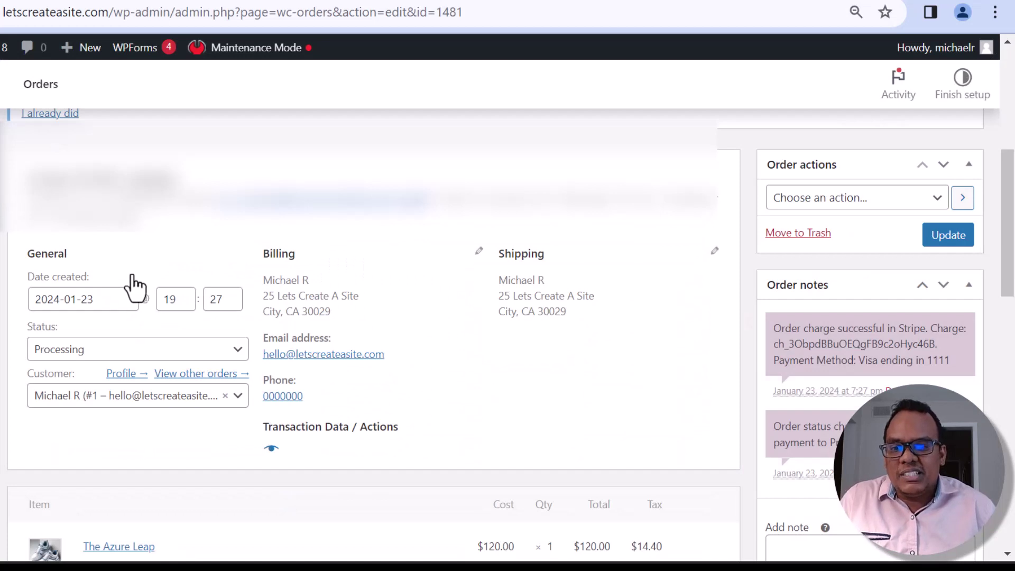
scroll(159, 286, up, 2)
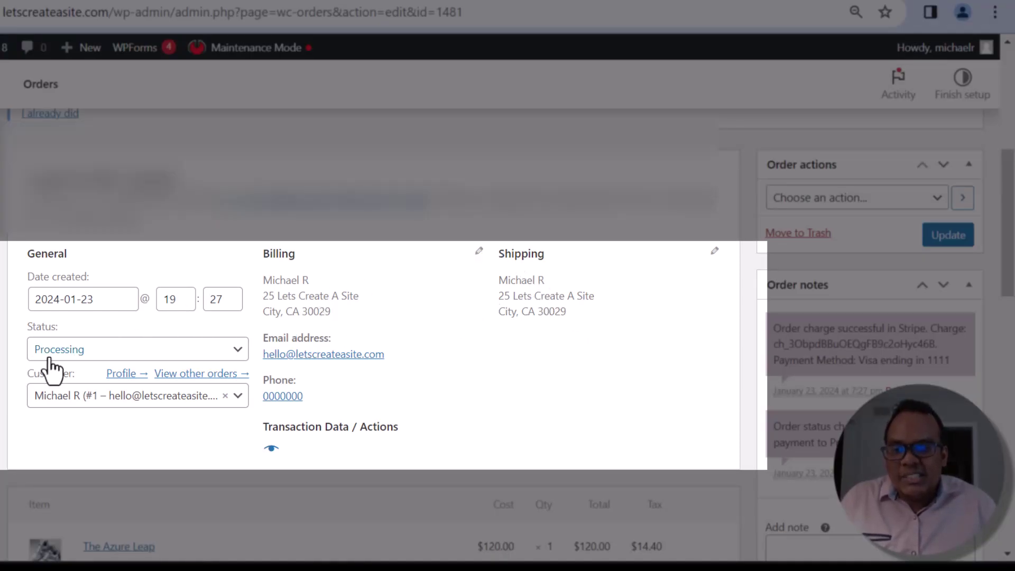
click(152, 351)
scroll(129, 380, down, 2)
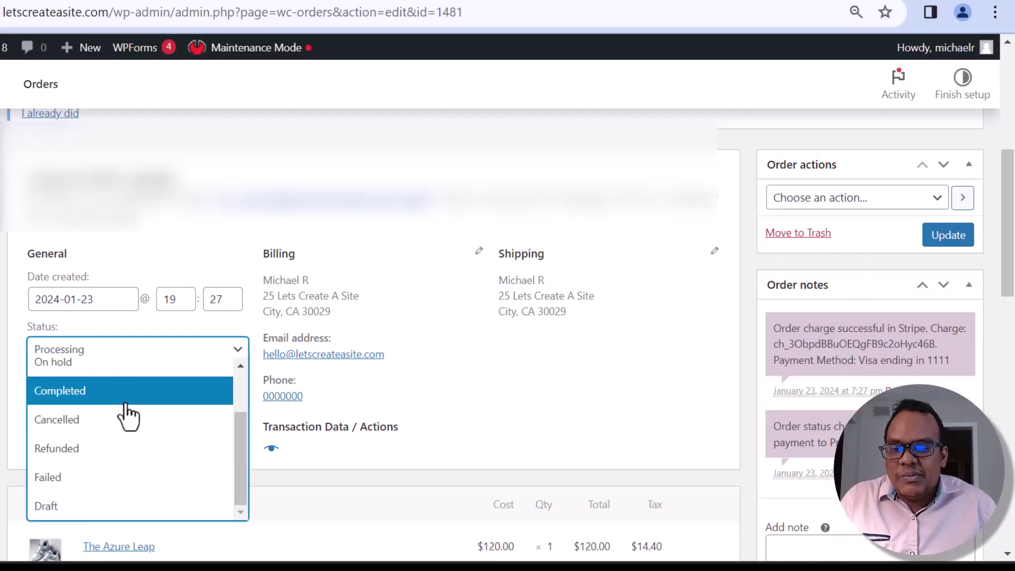
scroll(133, 431, up, 2)
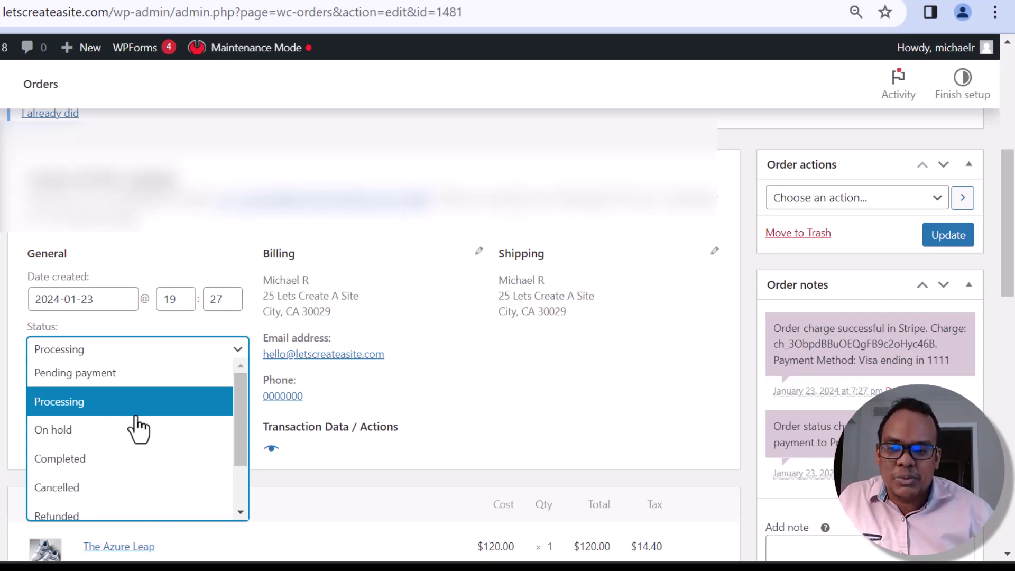
scroll(139, 429, down, 2)
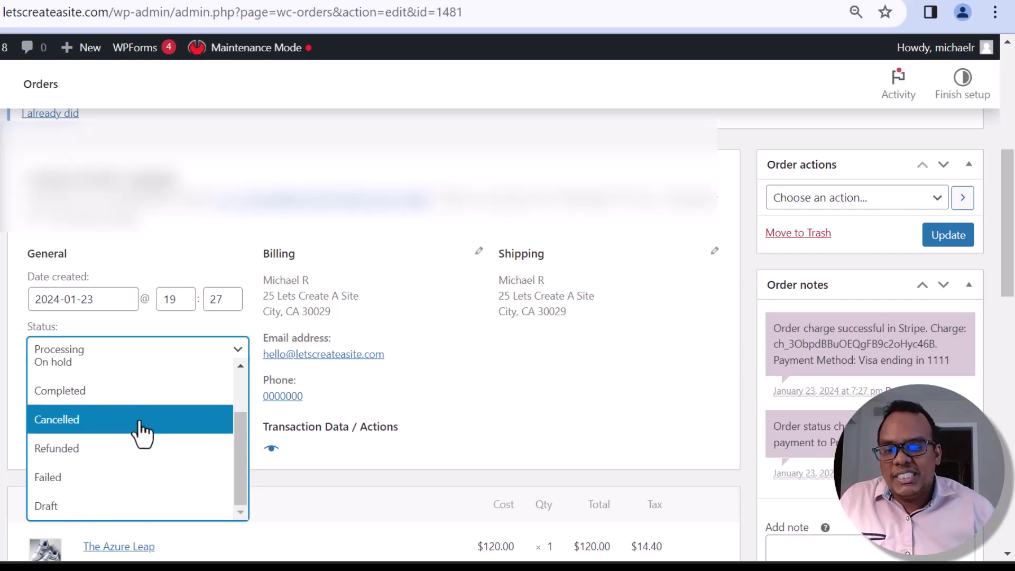
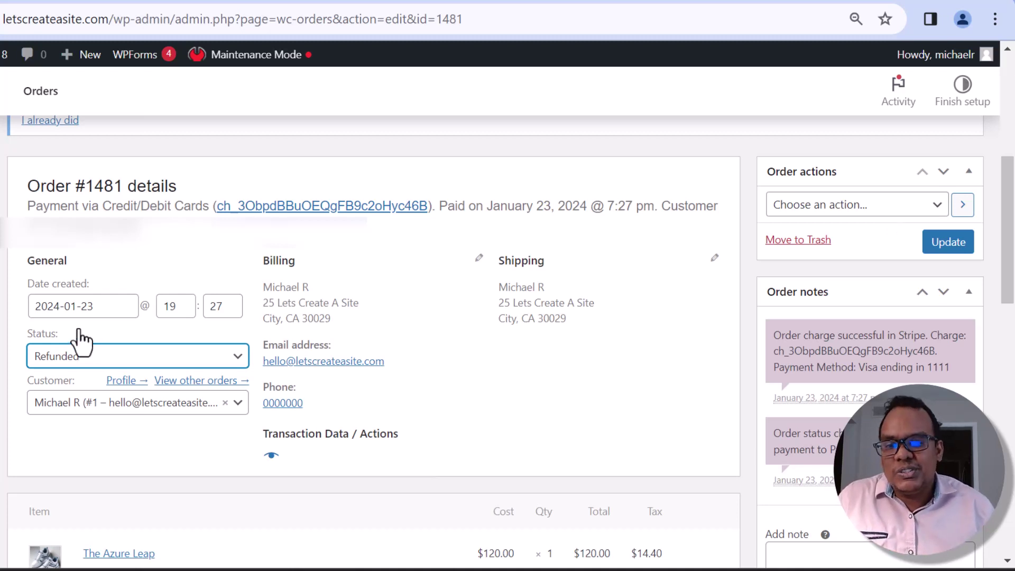
Change order #1481's status from Refunded to Processing.
click(102, 362)
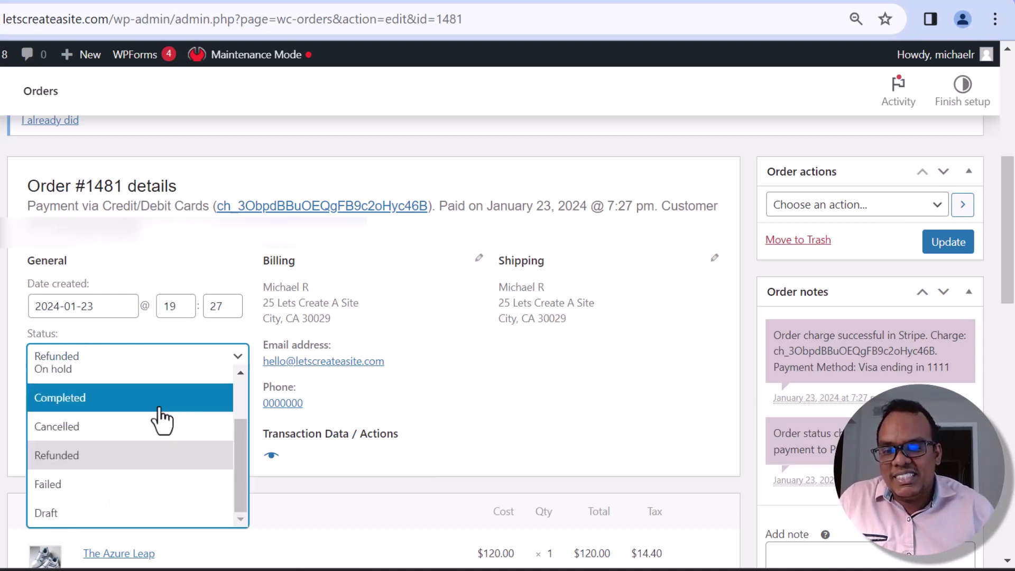
scroll(169, 418, up, 2)
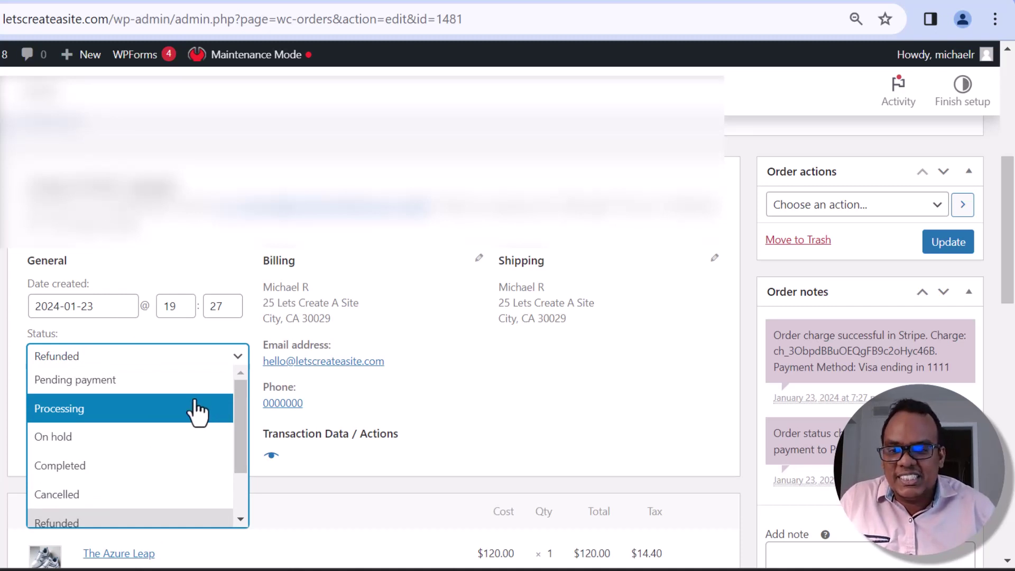
click(198, 409)
Scroll through order #1481 to review its items and the $134.40 total.
scroll(550, 430, down, 5)
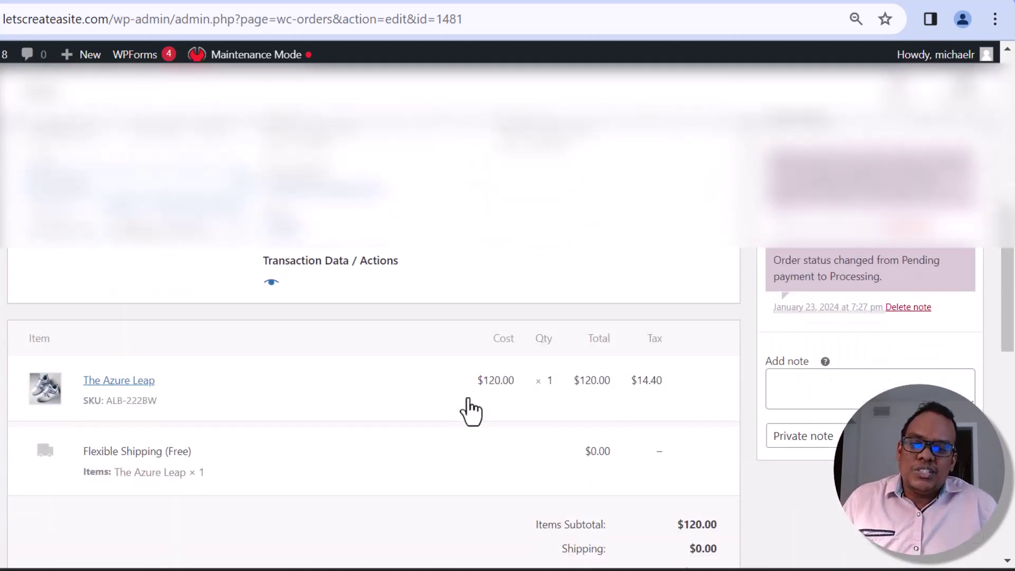
scroll(422, 361, down, 2)
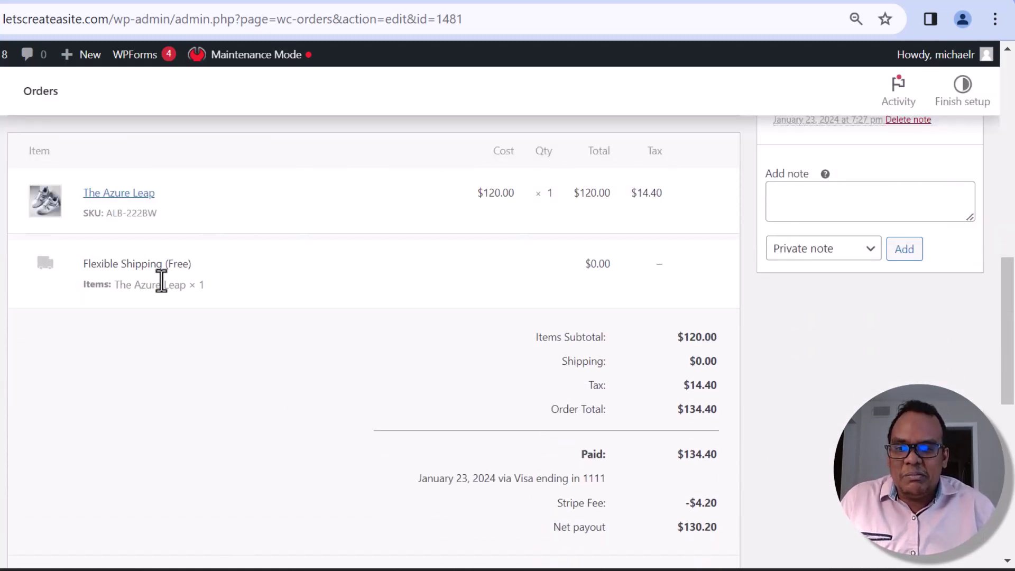
scroll(607, 464, down, 2)
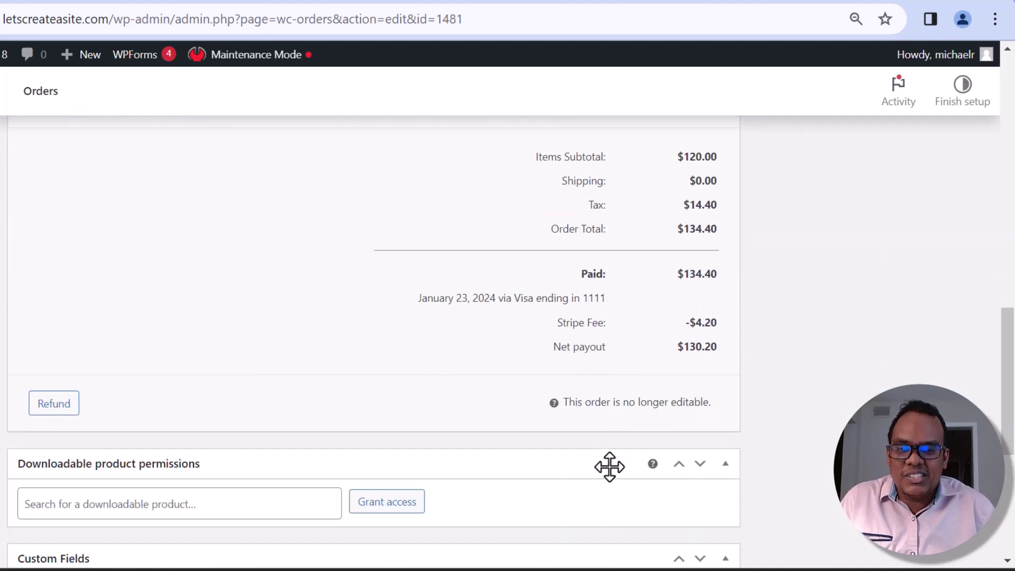
scroll(577, 436, down, 4)
scroll(560, 430, down, 3)
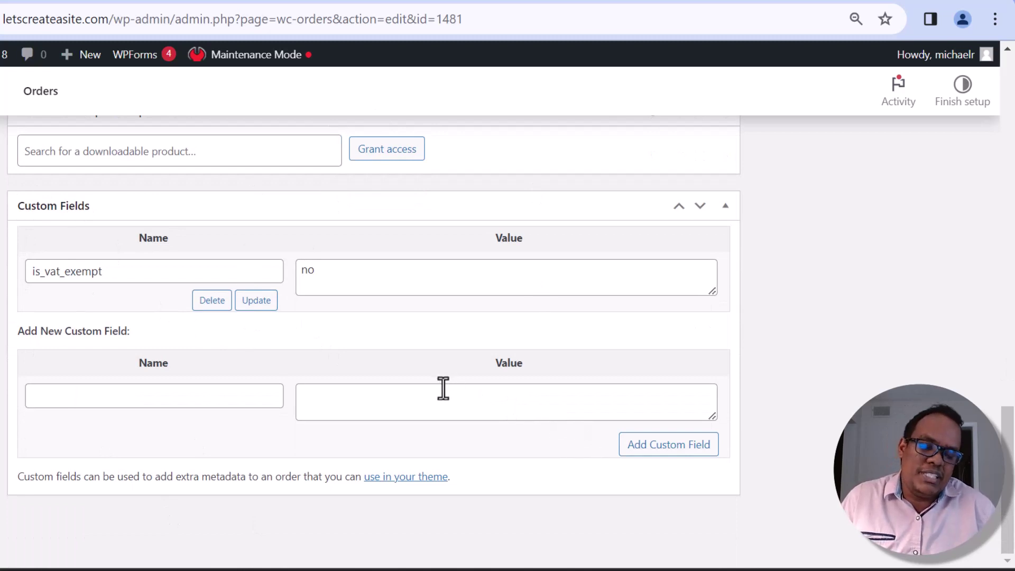
scroll(529, 439, up, 5)
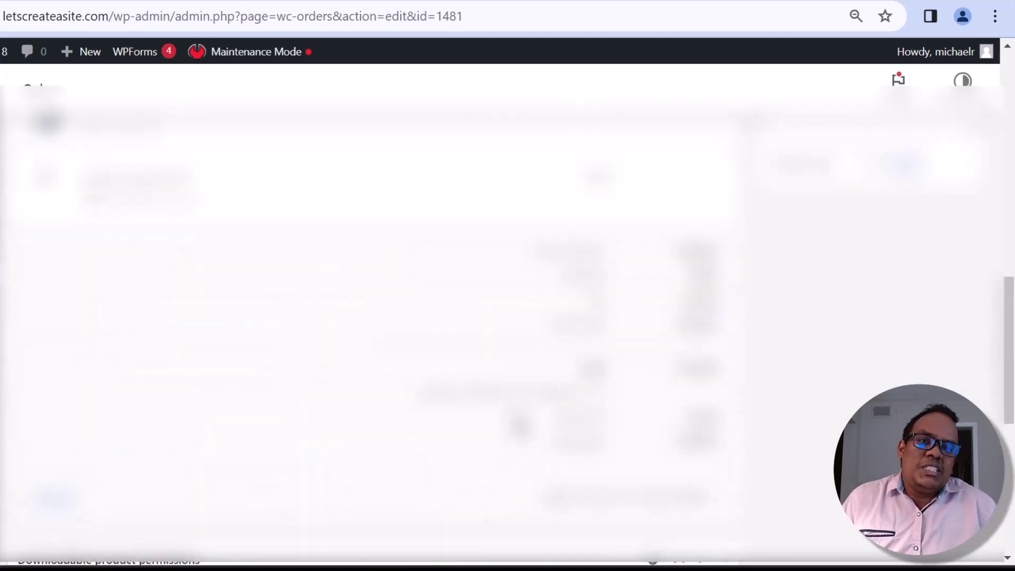
scroll(370, 317, up, 8)
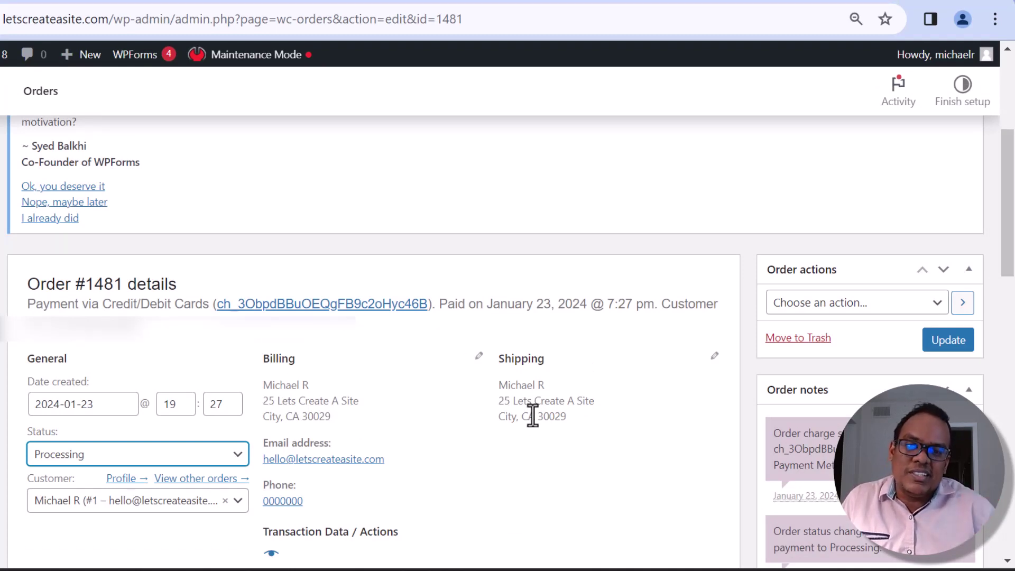
Look over the Order actions options without choosing one, then set order #1481 to Completed.
click(808, 309)
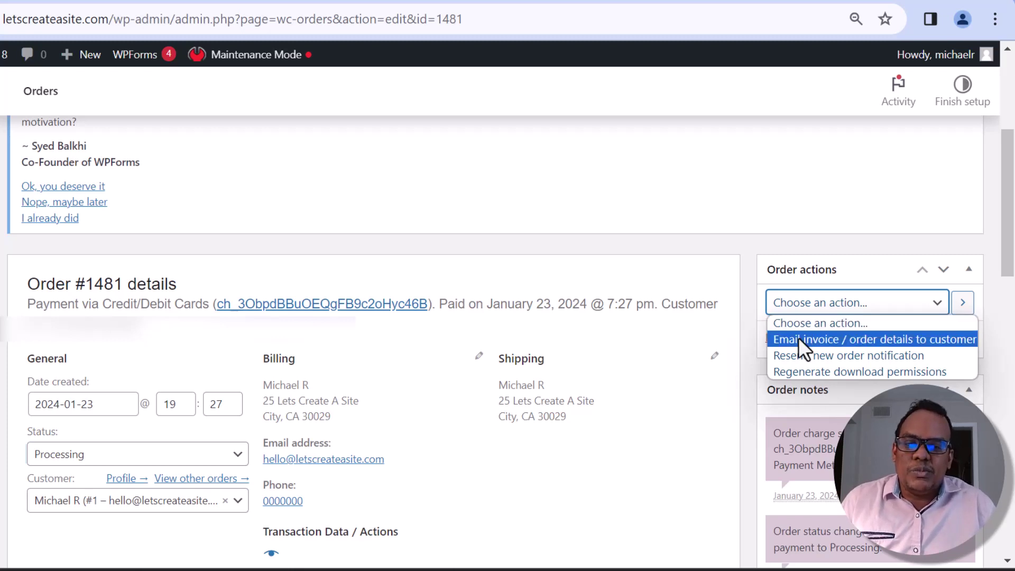
click(520, 207)
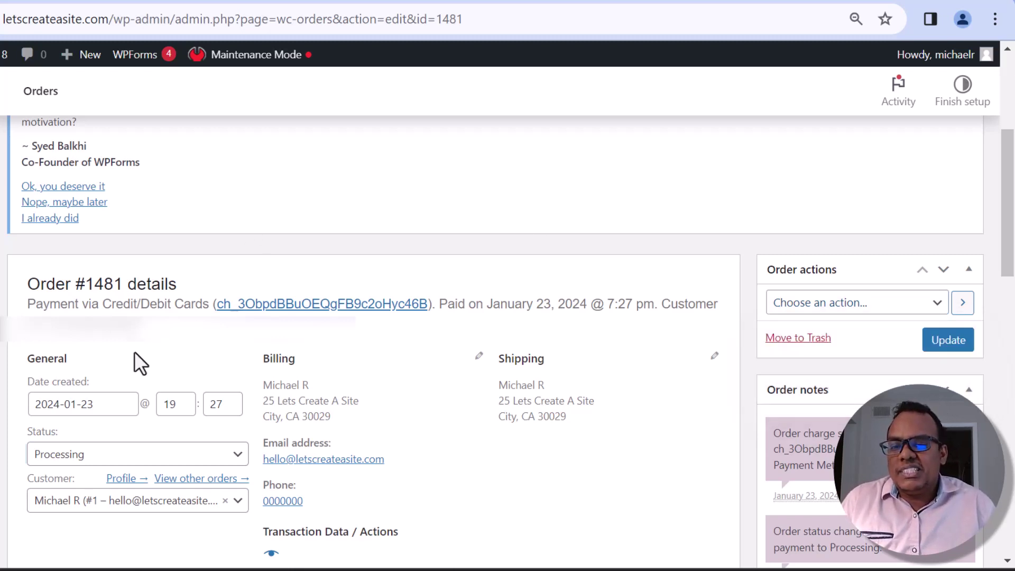
click(203, 454)
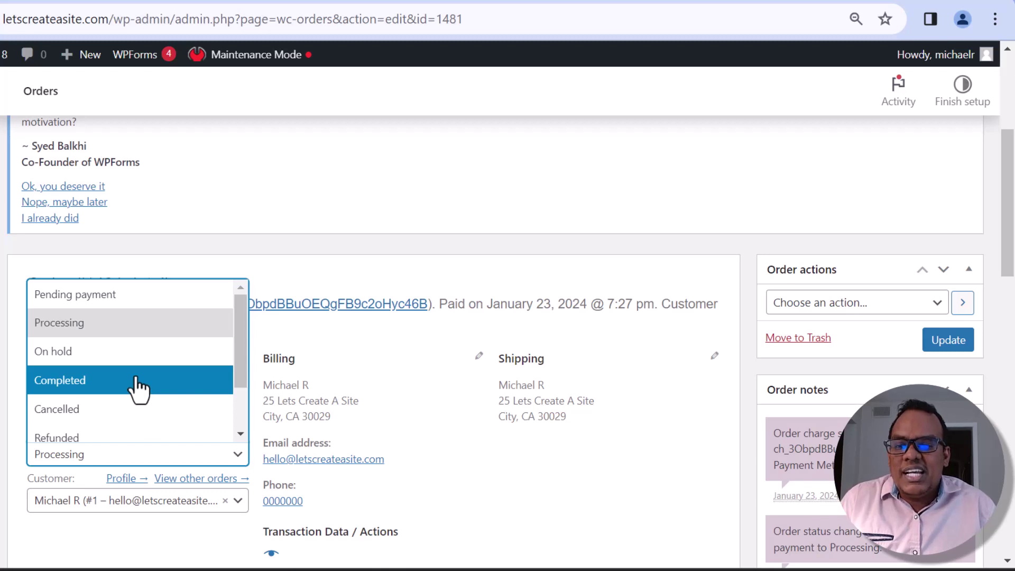
click(199, 388)
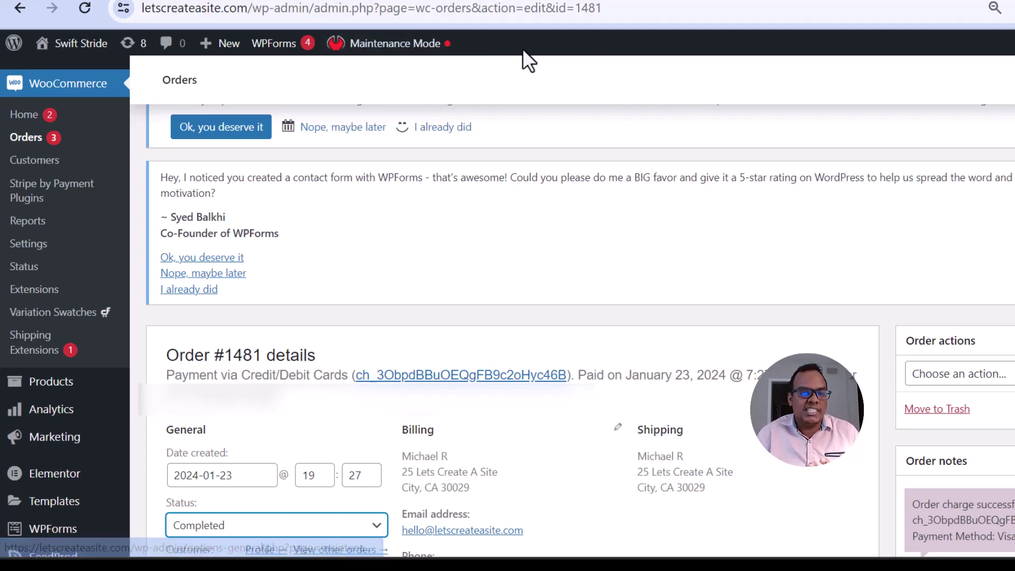
Go to Plugins > Add New Plugin and search the directory for 'pdf'.
scroll(306, 98, down, 2)
scroll(295, 117, down, 2)
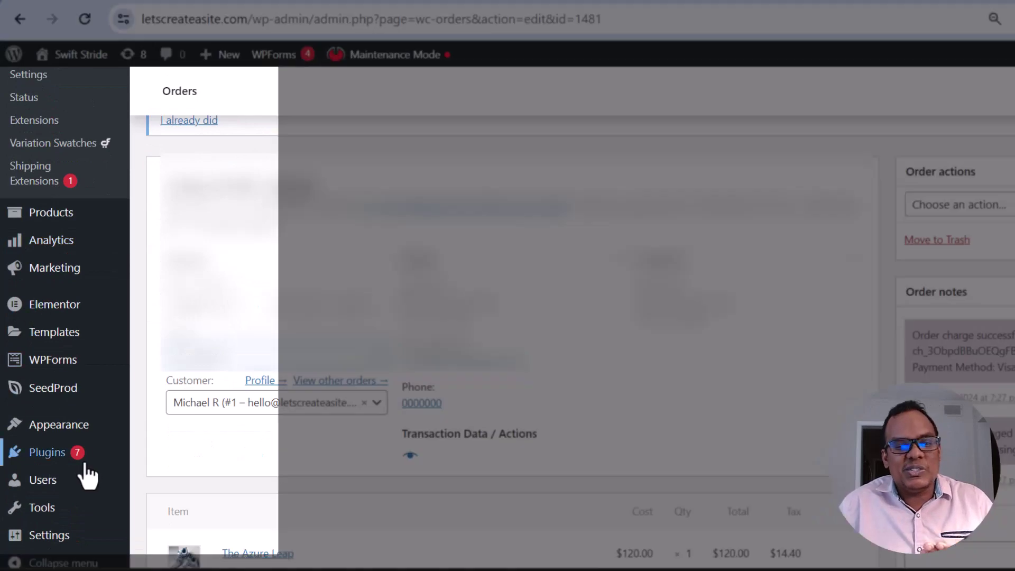
mouse_move(80, 461)
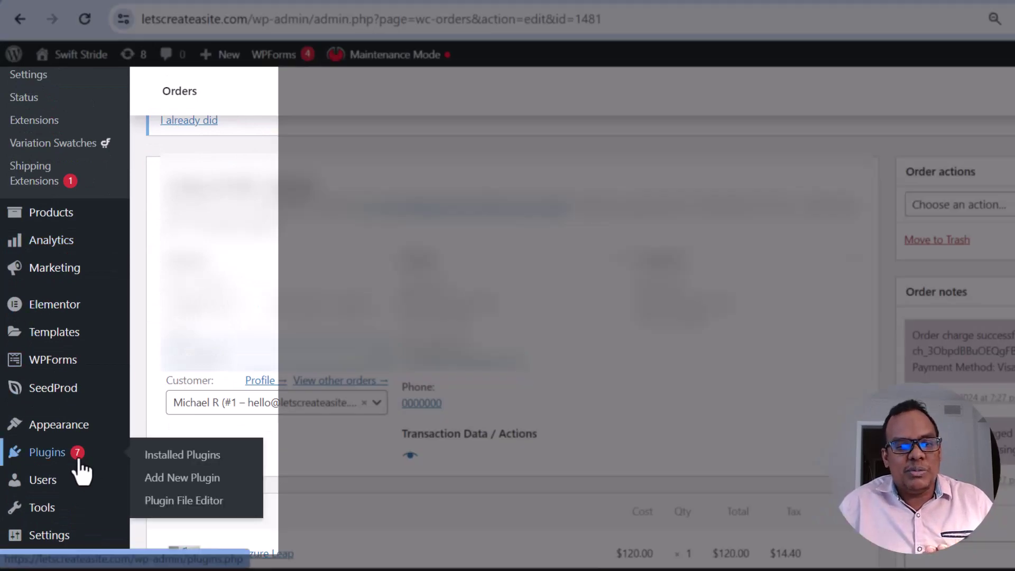
click(196, 478)
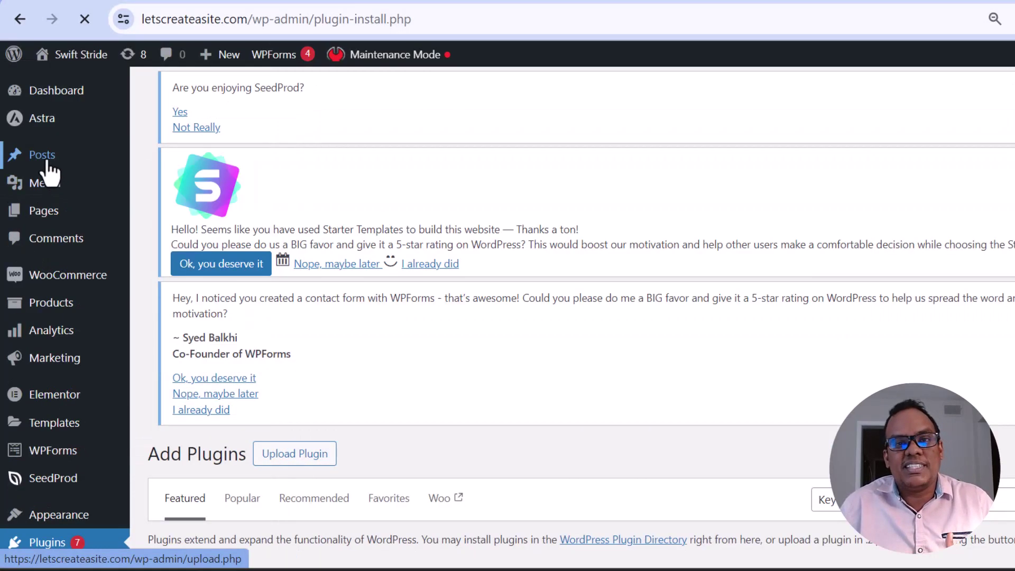
scroll(838, 240, down, 7)
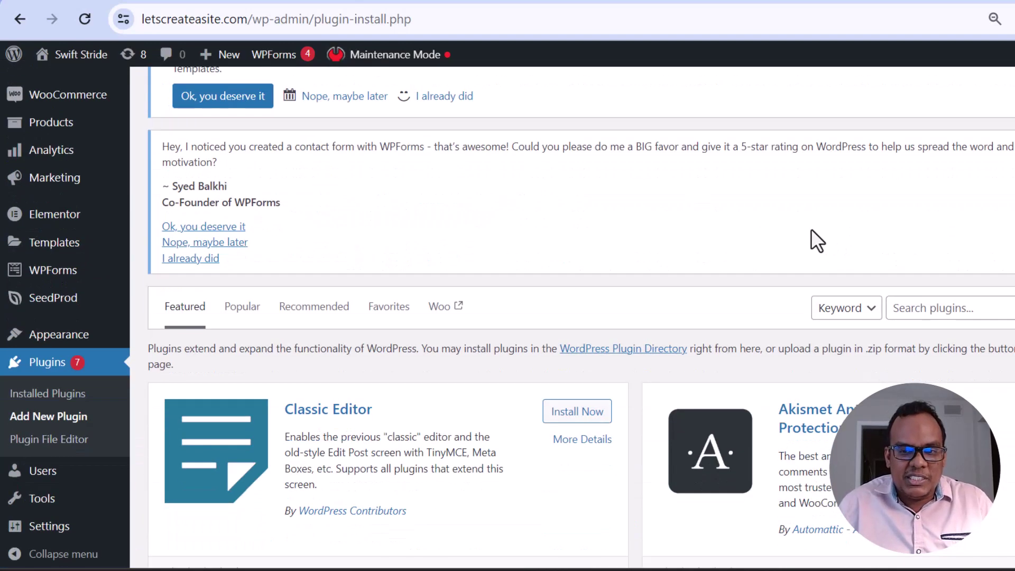
click(1003, 137)
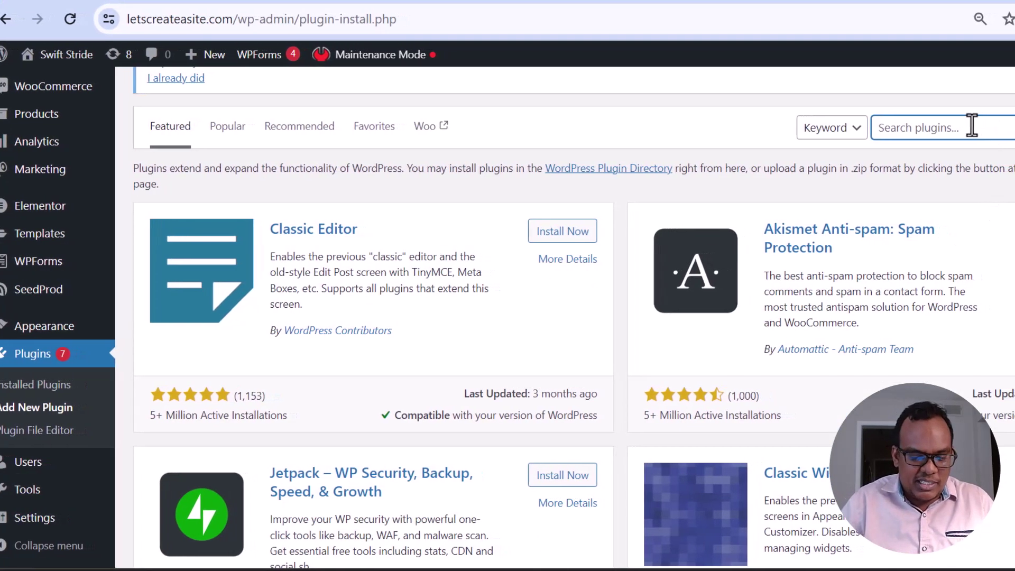
text(pdf)
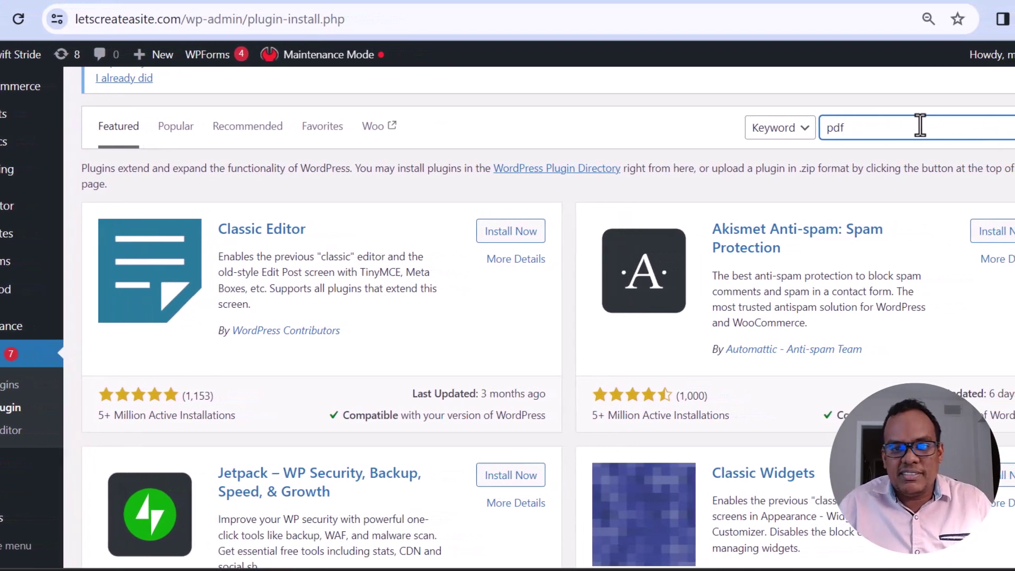
Install and activate PDF Invoices & Packing Slips for WooCommerce, which has 300,000+ active installations.
scroll(519, 265, down, 8)
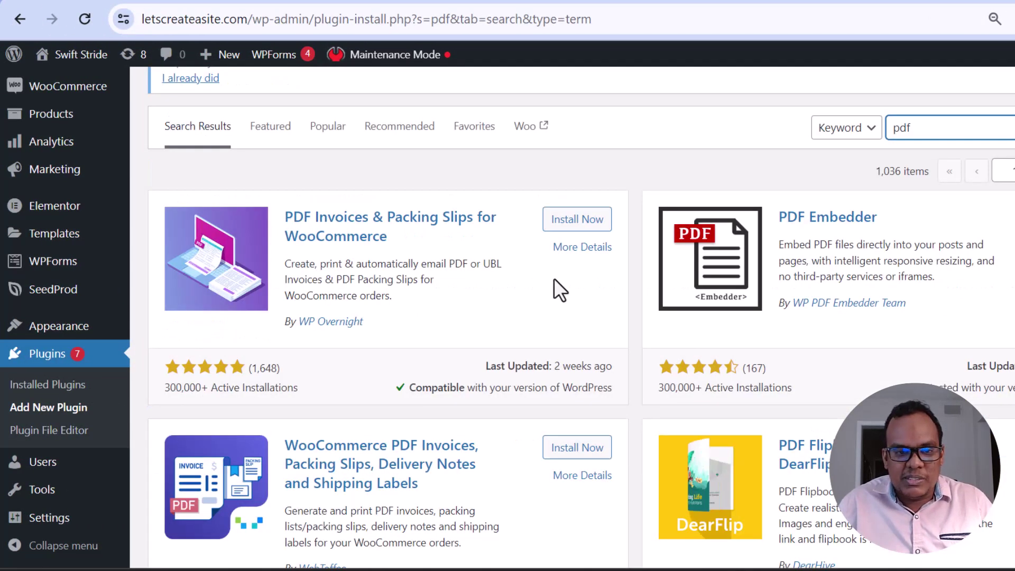
scroll(204, 267, up, 2)
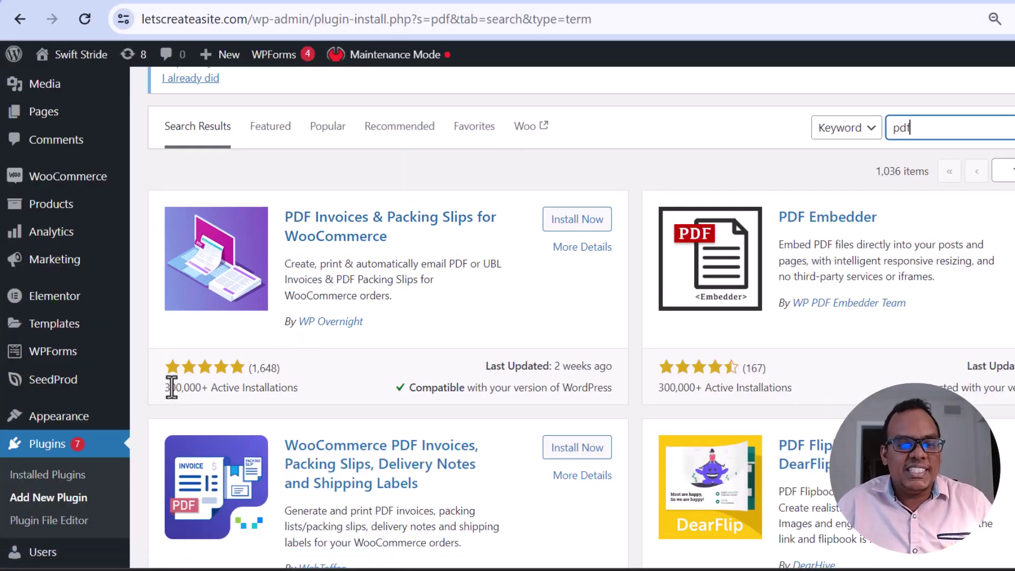
drag(167, 388, 228, 364)
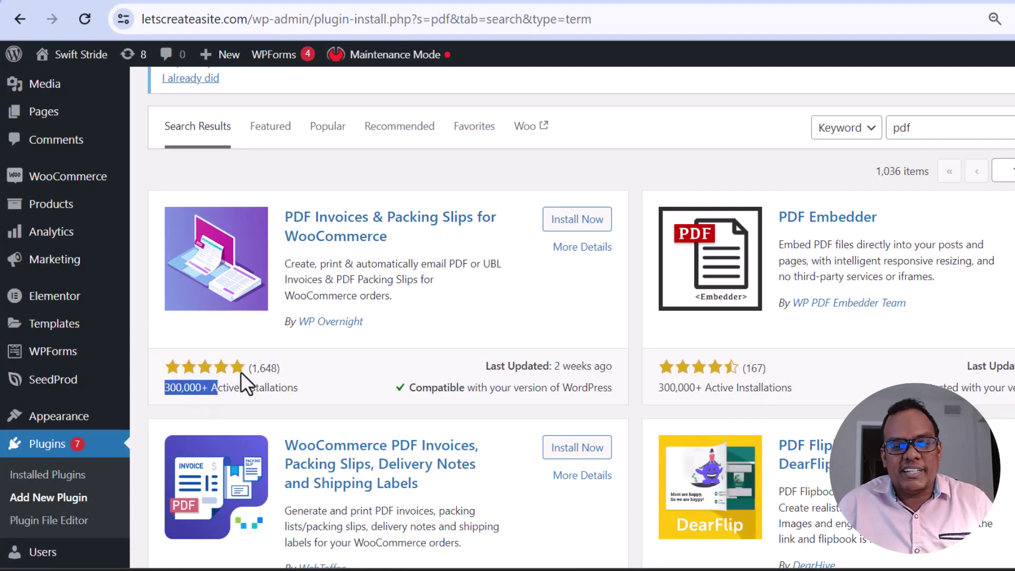
click(562, 228)
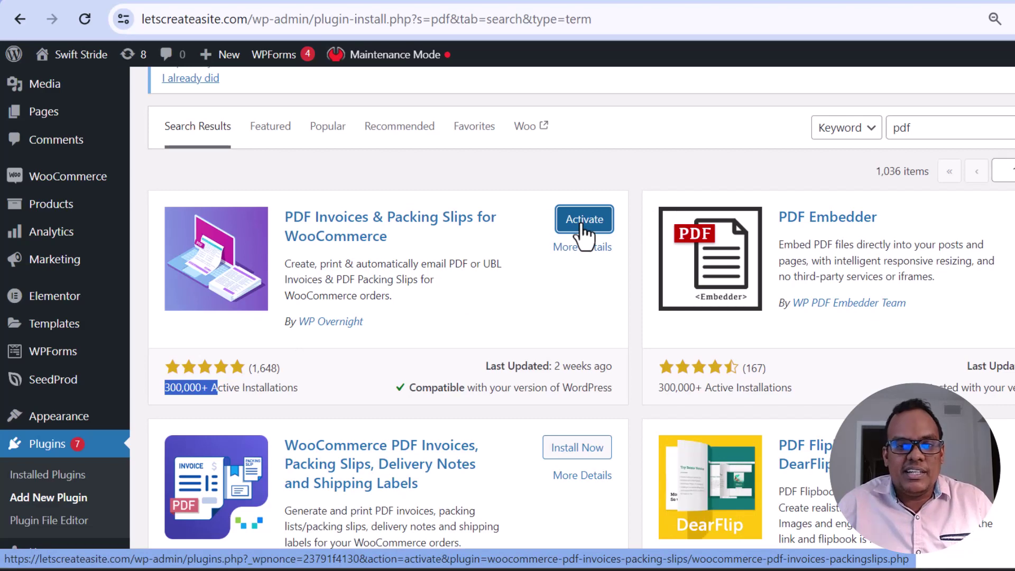
click(582, 221)
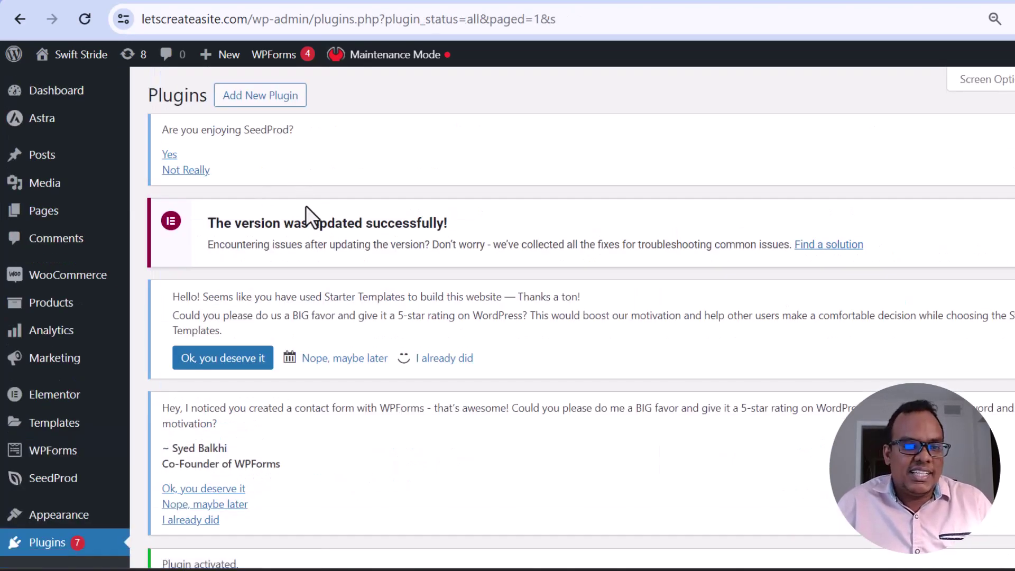
Open WooCommerce > PDF Invoices and look through the General settings.
scroll(296, 202, down, 2)
mouse_move(84, 208)
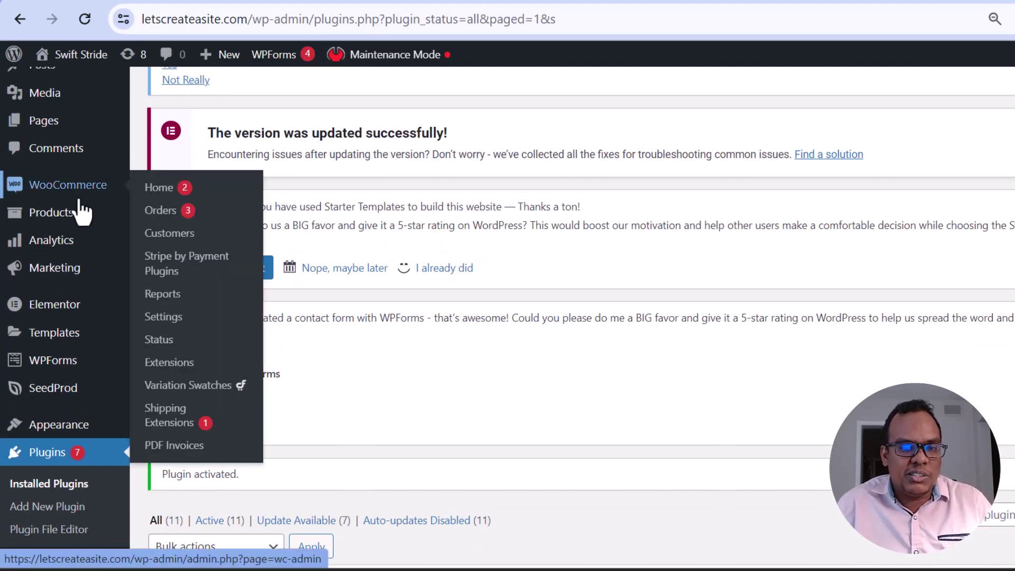
click(169, 443)
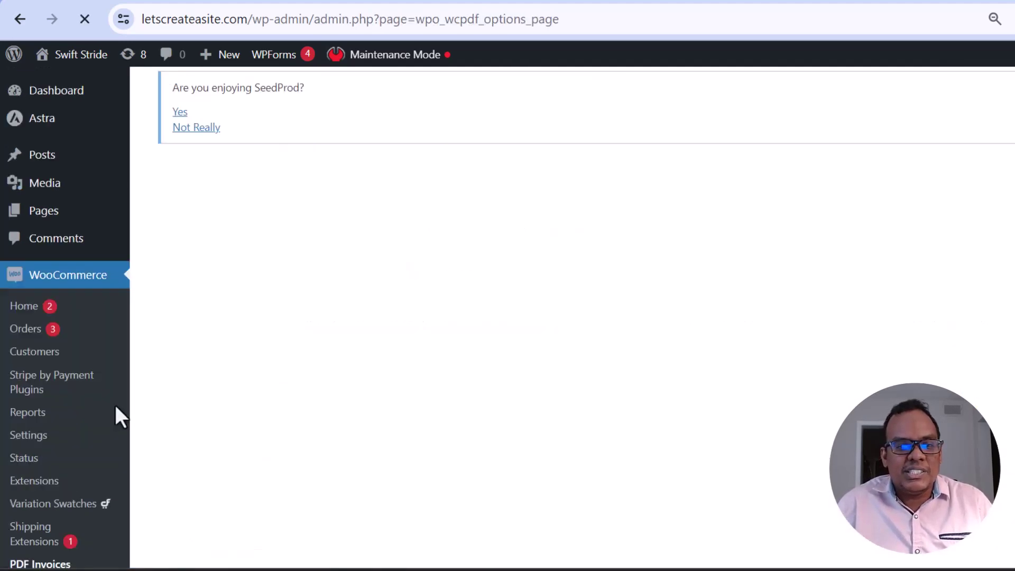
scroll(470, 280, down, 5)
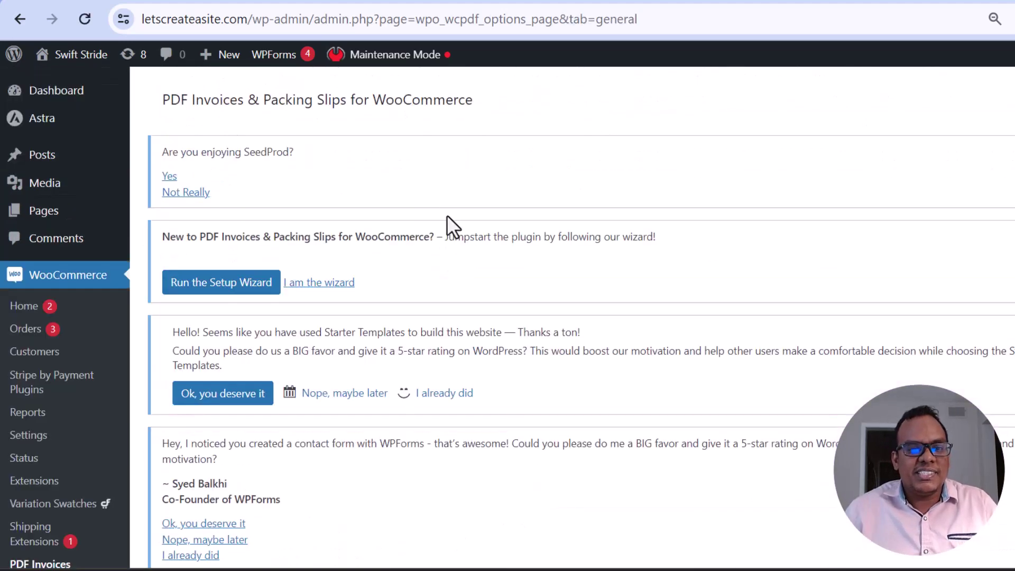
scroll(436, 192, down, 5)
scroll(436, 194, down, 7)
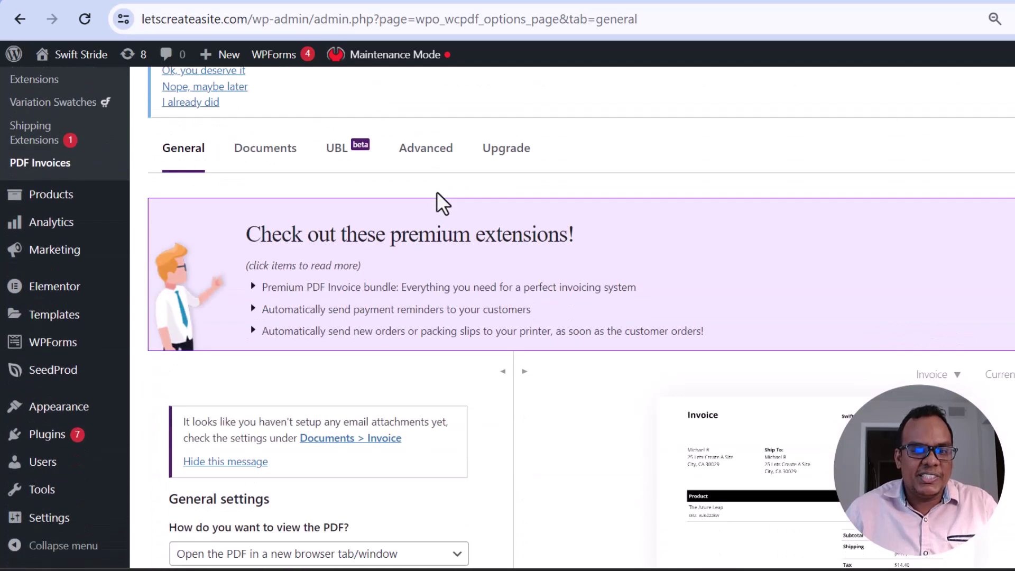
scroll(436, 198, down, 4)
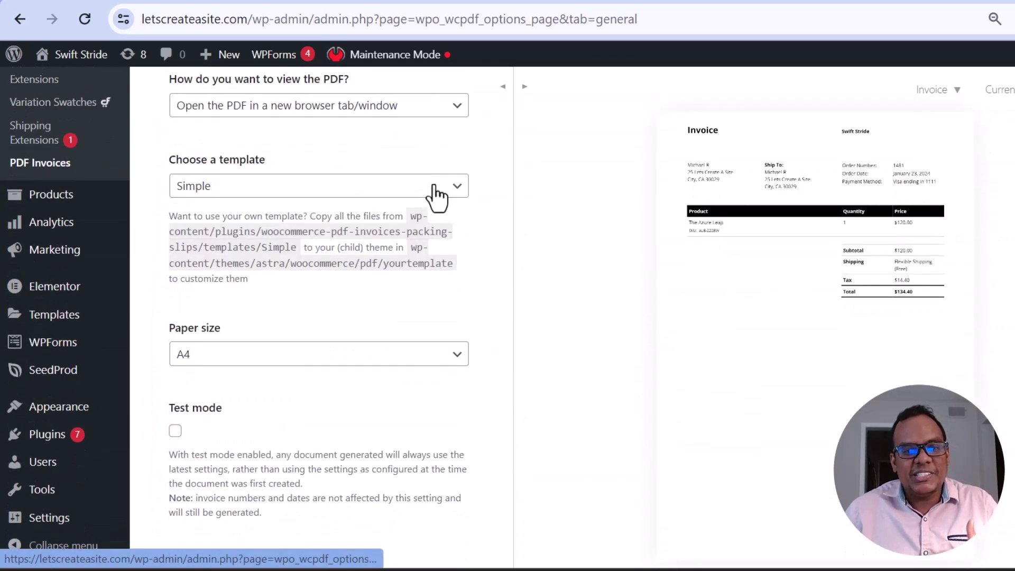
scroll(430, 180, up, 1)
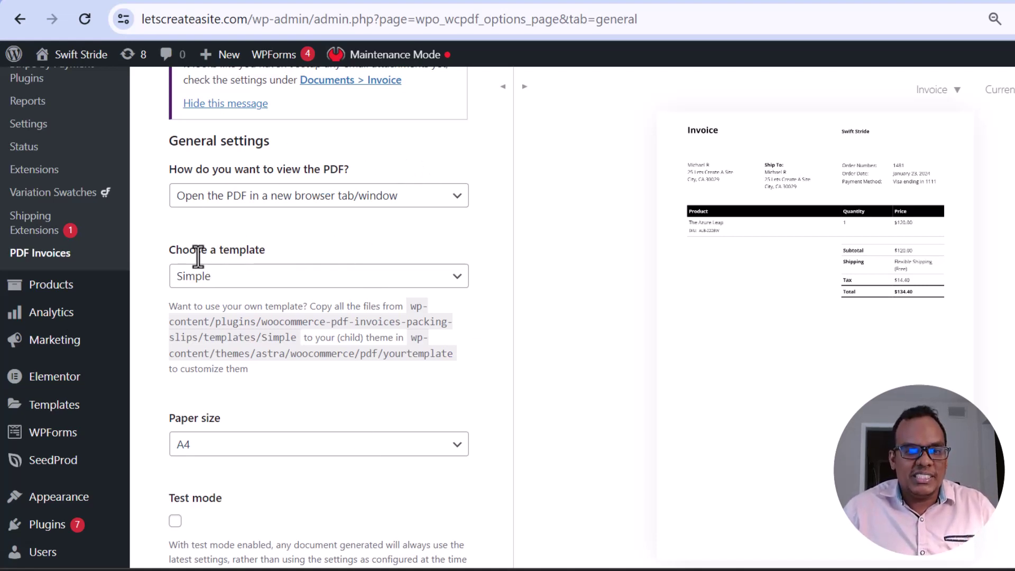
Keep Simple as the invoice template and read the currency symbol and font subsetting notes.
click(260, 279)
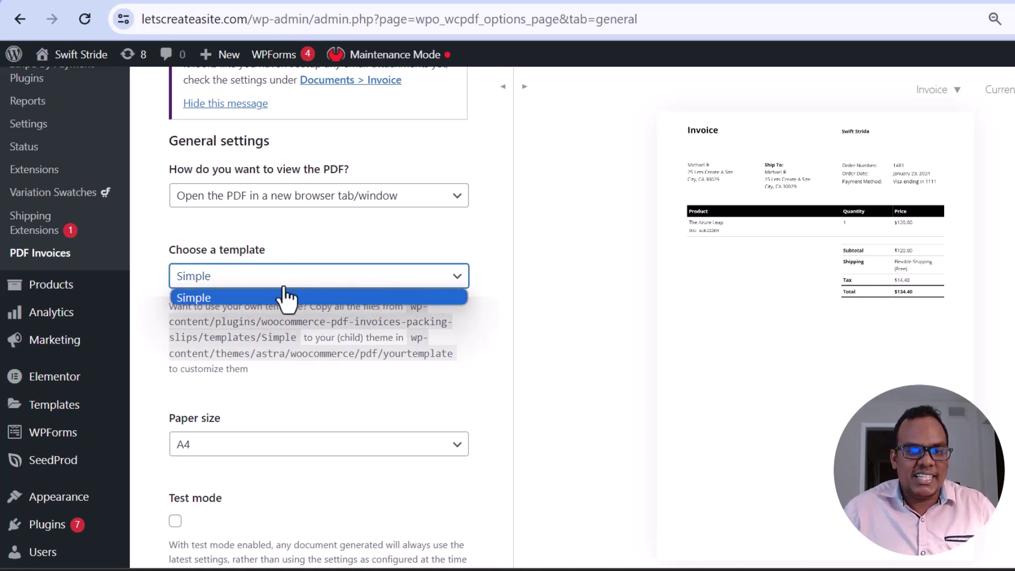
click(249, 280)
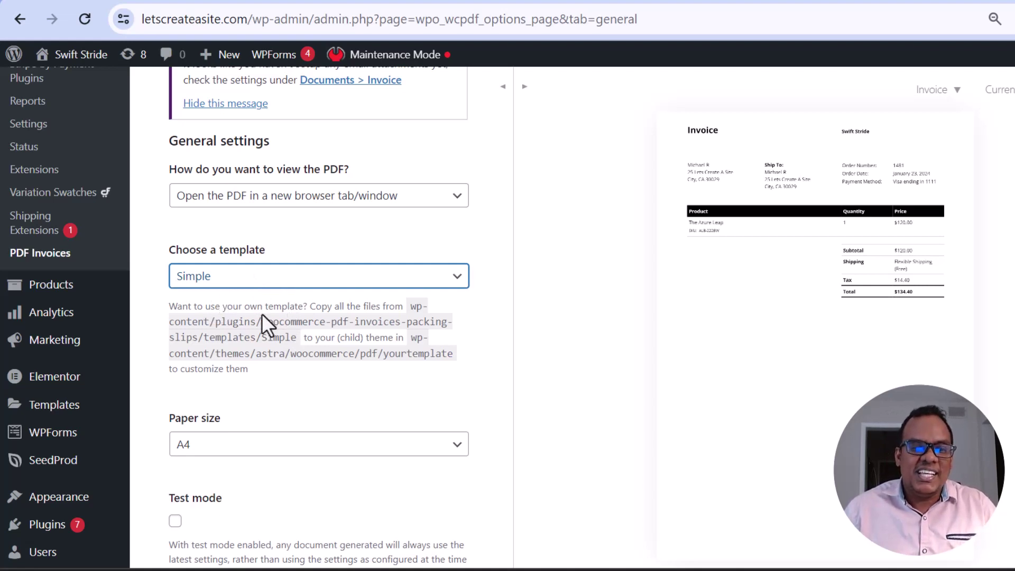
scroll(263, 312, down, 2)
scroll(268, 306, down, 2)
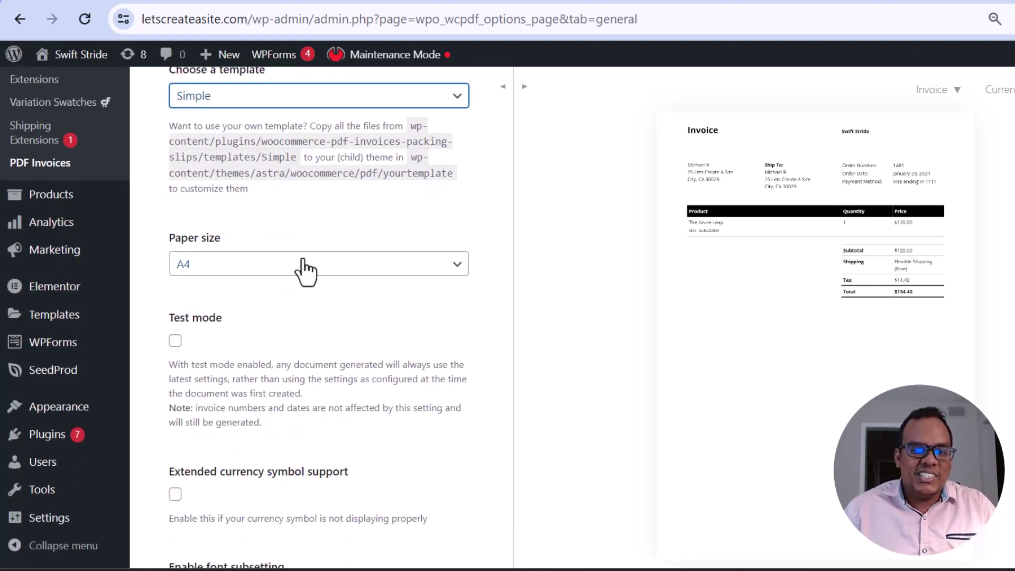
scroll(301, 272, down, 2)
scroll(263, 243, down, 4)
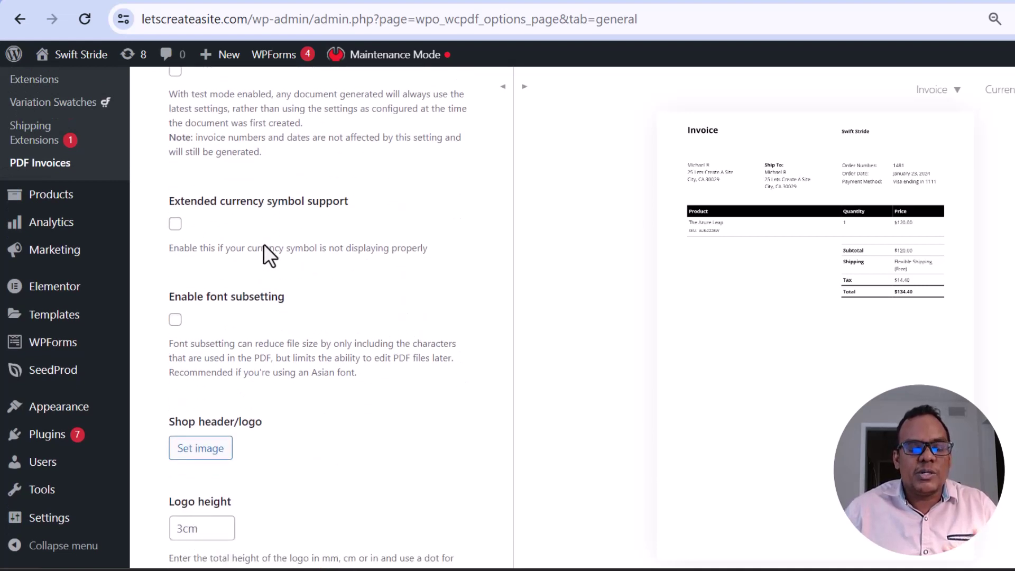
drag(169, 250, 408, 264)
drag(341, 395, 170, 341)
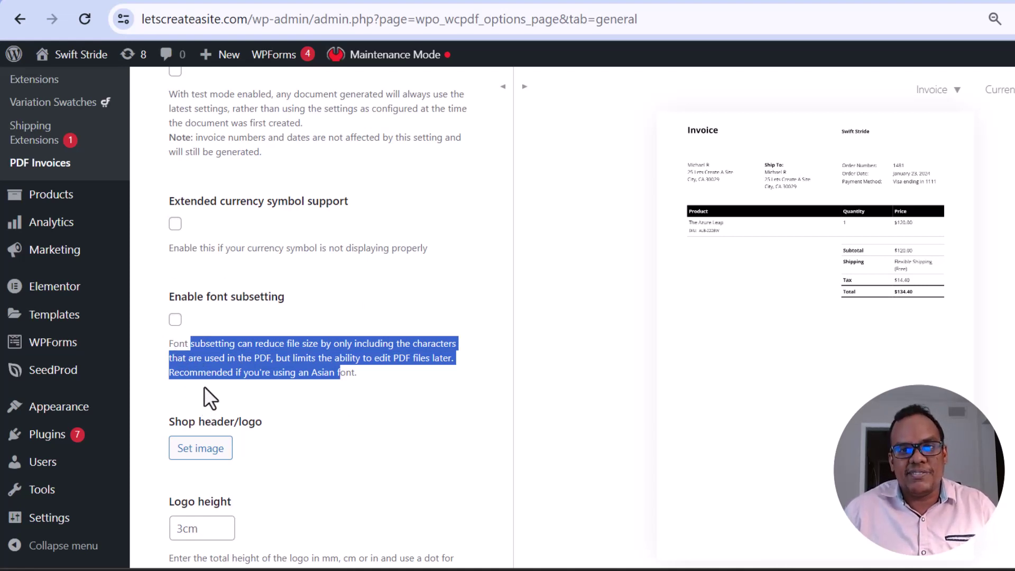
scroll(275, 455, down, 3)
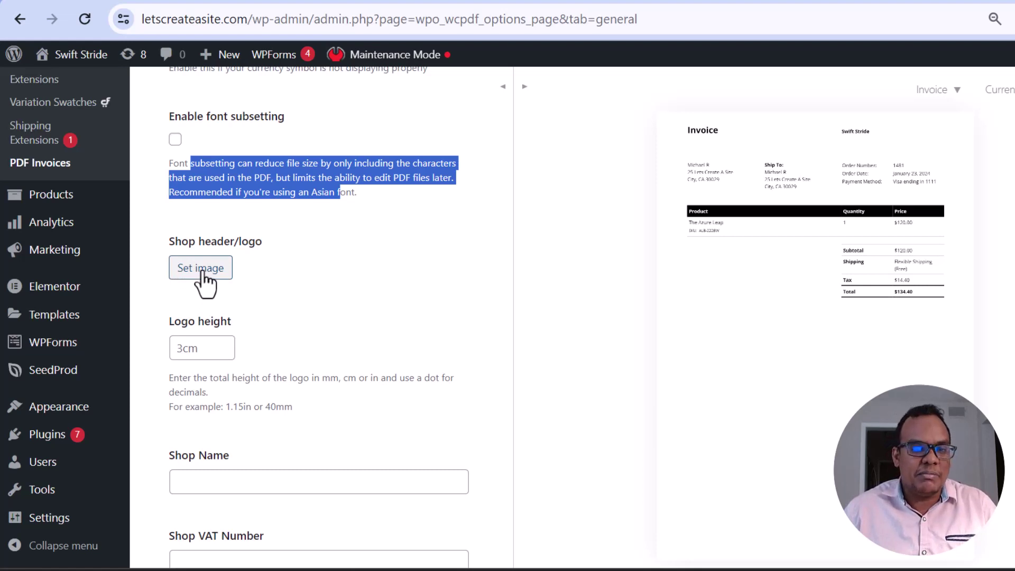
Choose the SWIFT STRIDE logo from the Media Library as the shop header/logo.
click(202, 271)
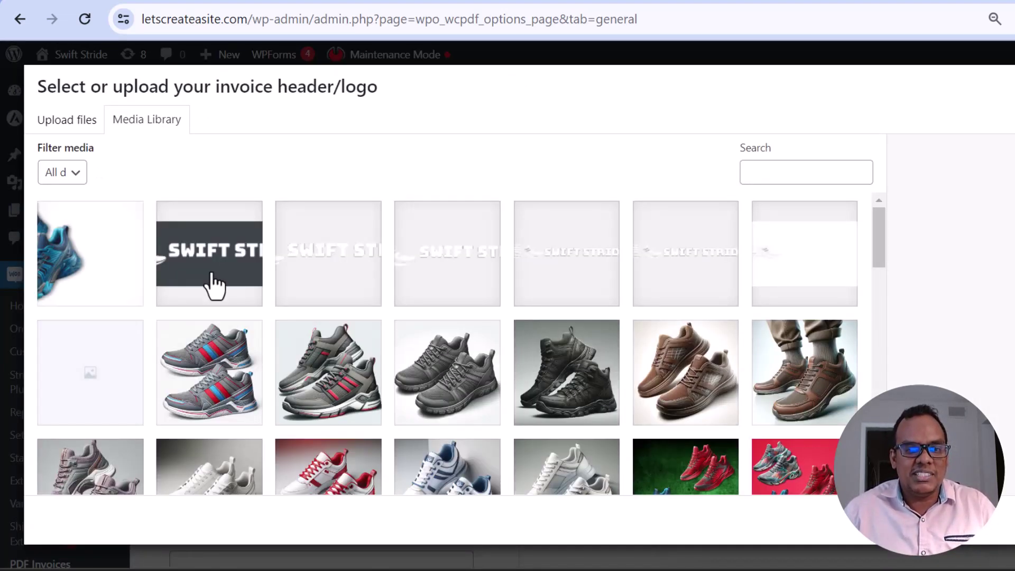
click(216, 259)
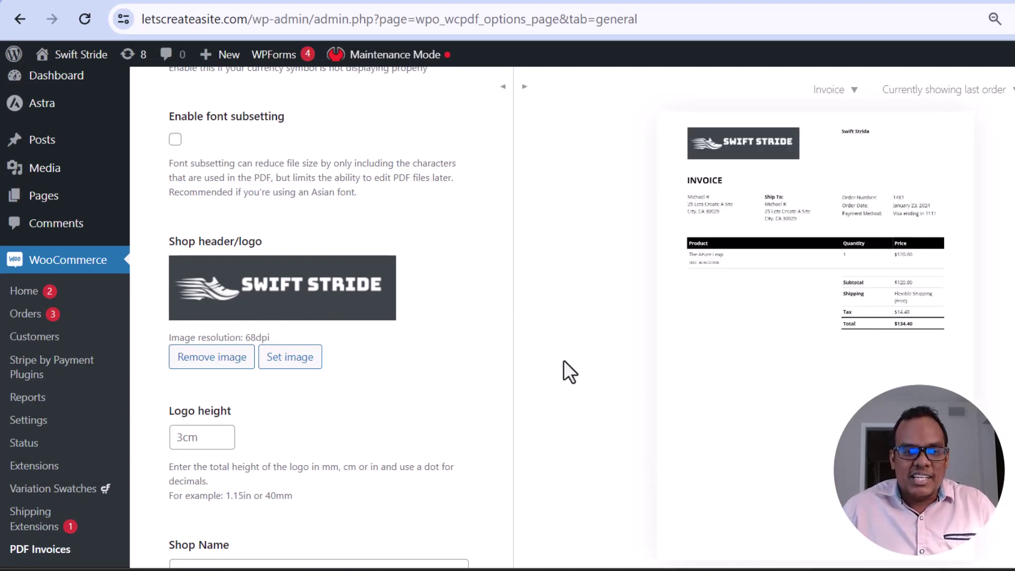
scroll(364, 272, down, 2)
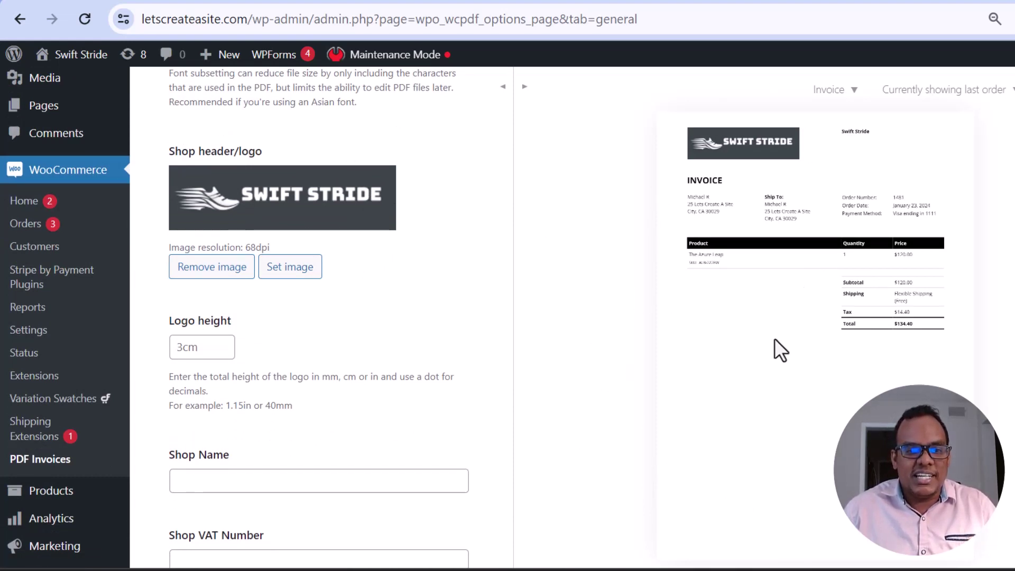
scroll(722, 193, down, 5)
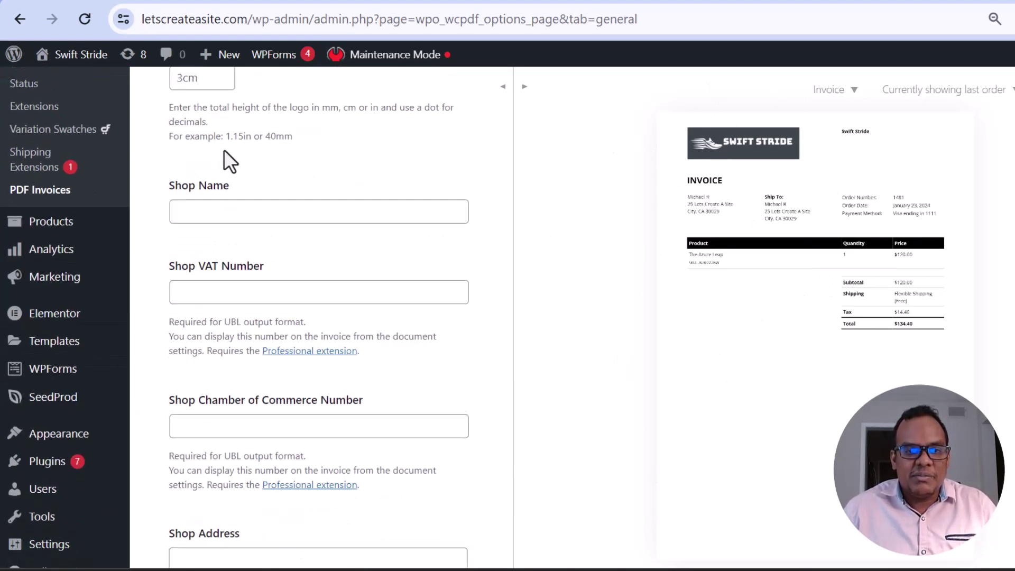
scroll(224, 149, up, 2)
click(217, 301)
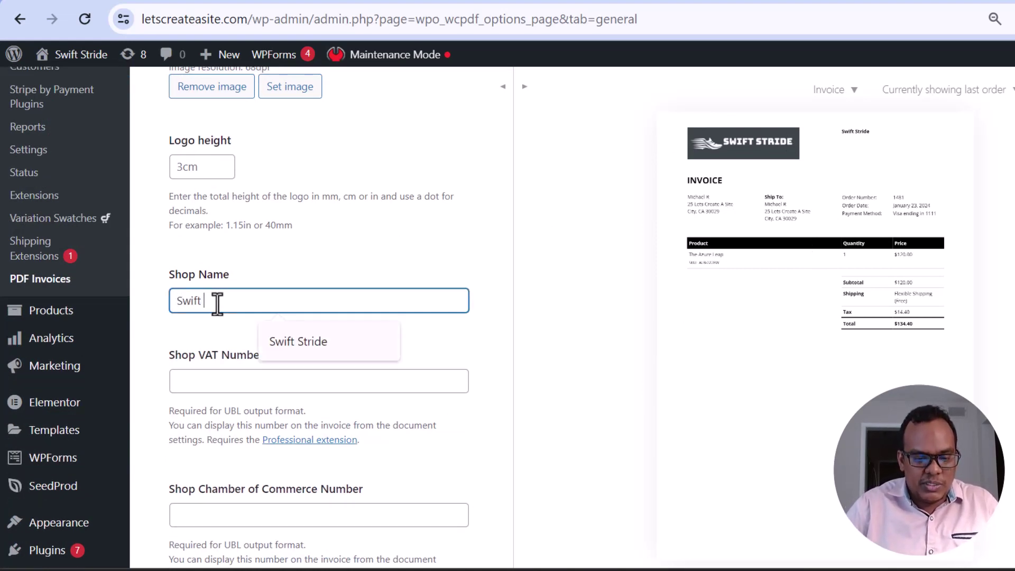
text(Swift Stride)
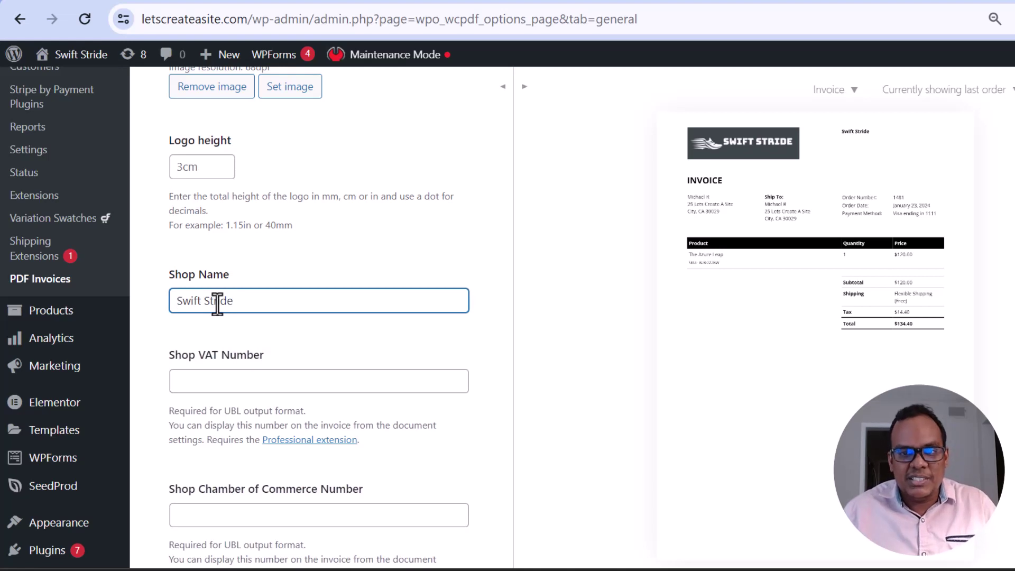
scroll(150, 306, down, 2)
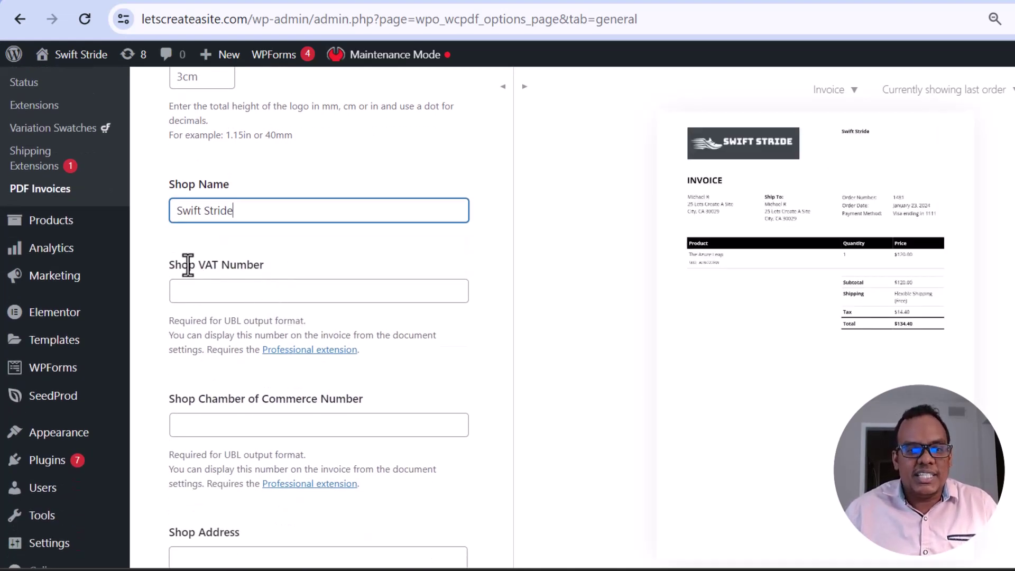
drag(175, 264, 226, 283)
scroll(552, 386, down, 2)
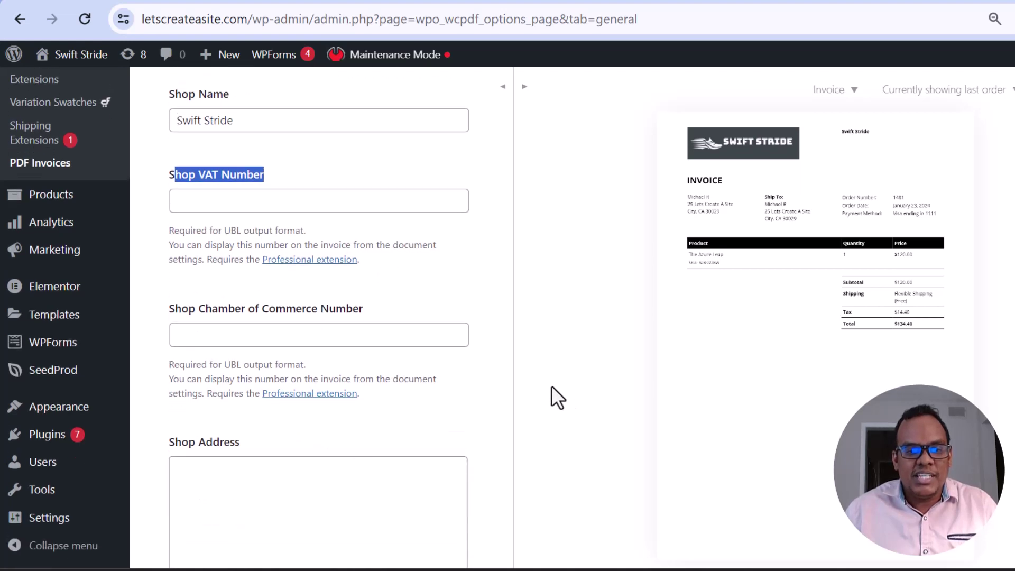
scroll(528, 386, down, 2)
scroll(529, 383, down, 4)
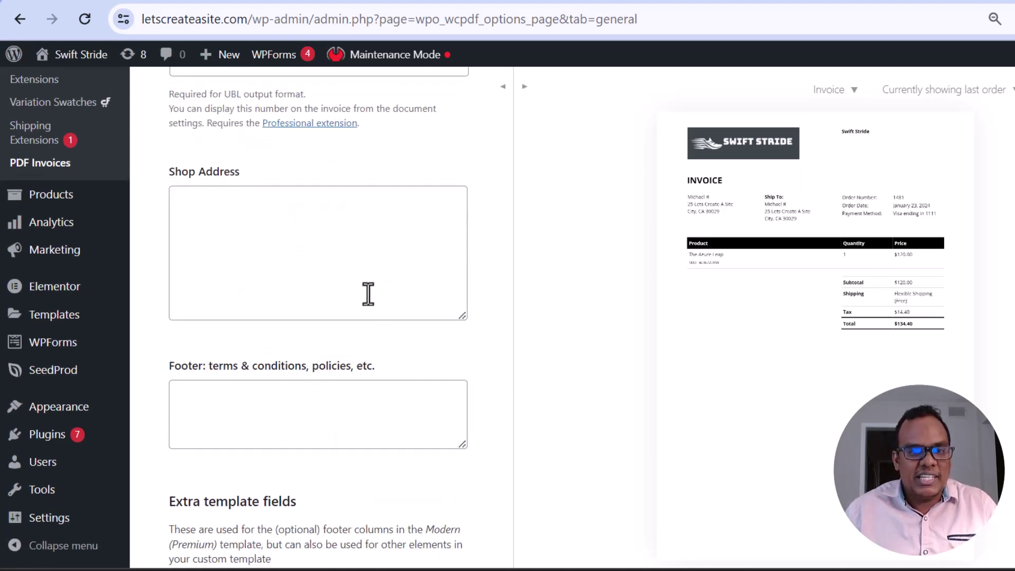
click(340, 268)
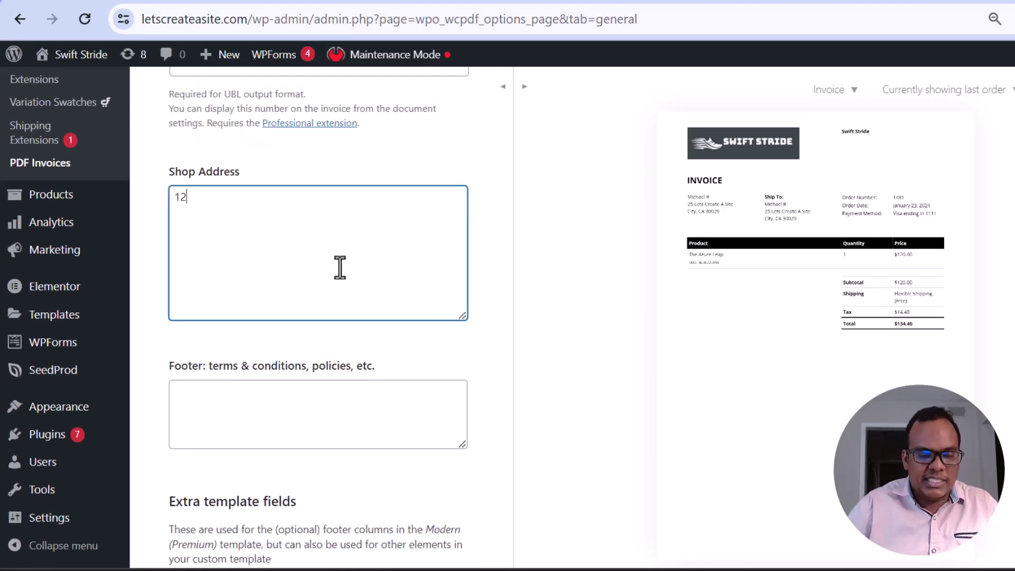
text(123 S)
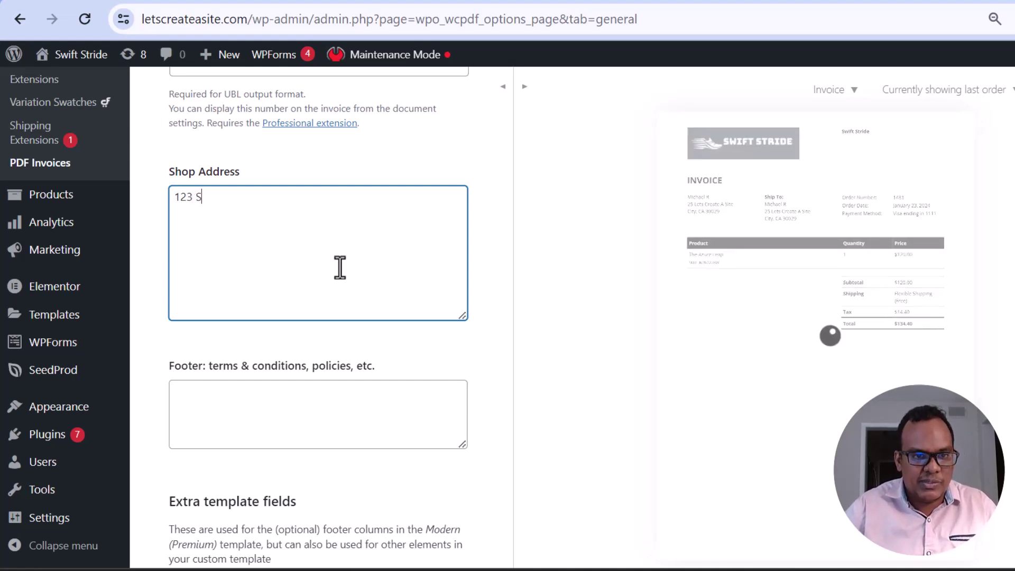
text(wift)
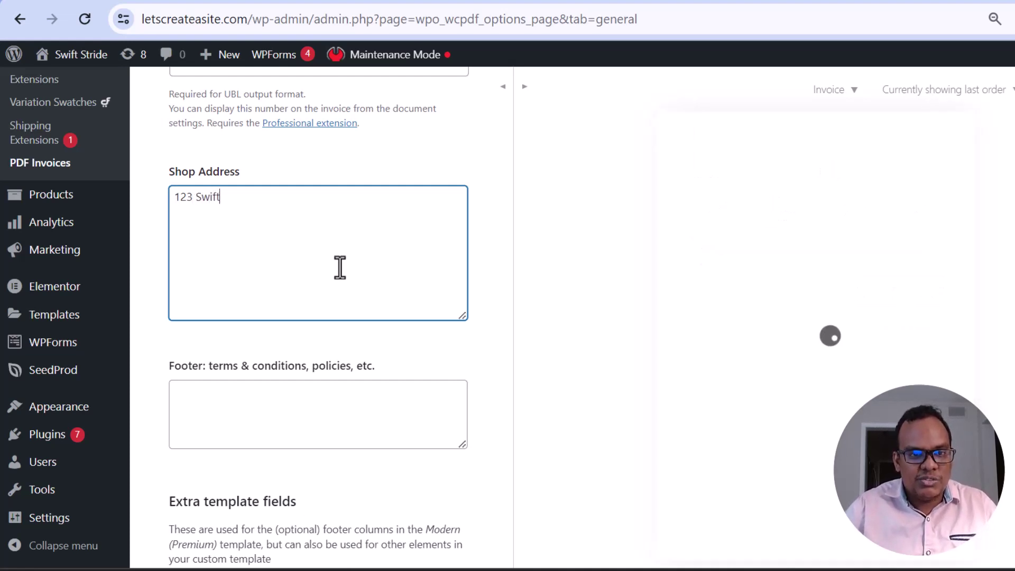
text( Stride Road)
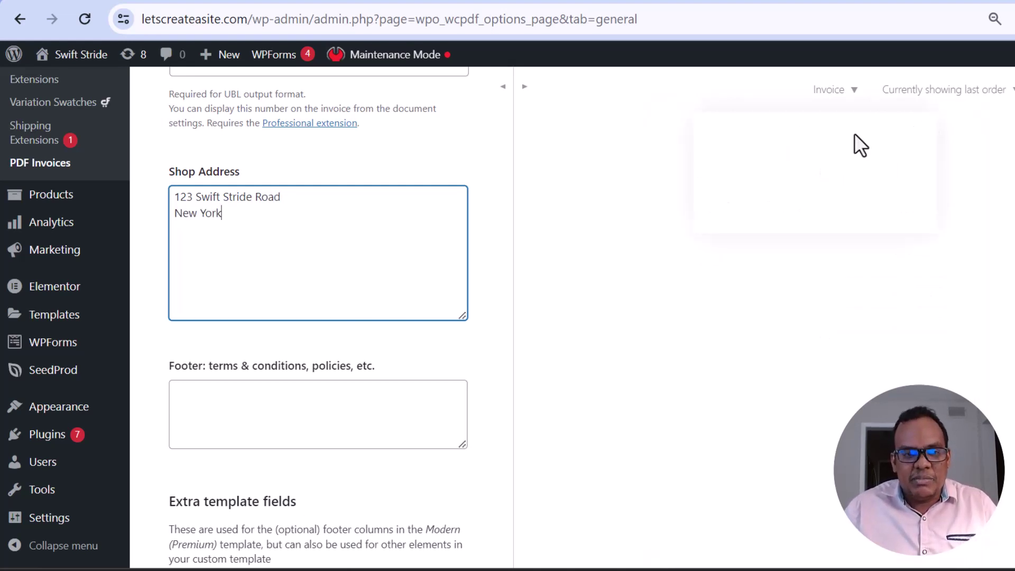
scroll(569, 217, down, 1)
scroll(566, 206, down, 3)
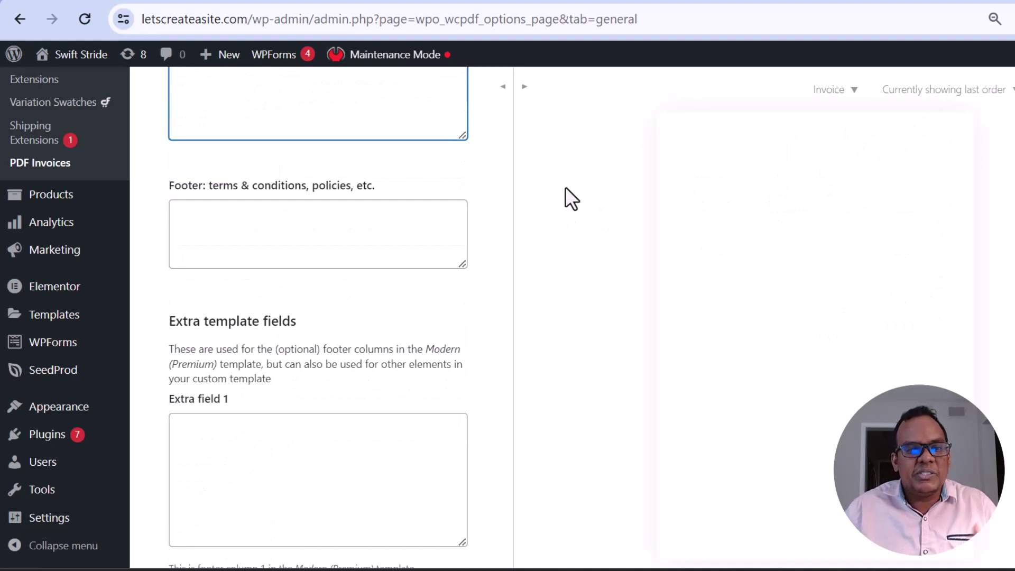
click(262, 220)
scroll(303, 238, down, 3)
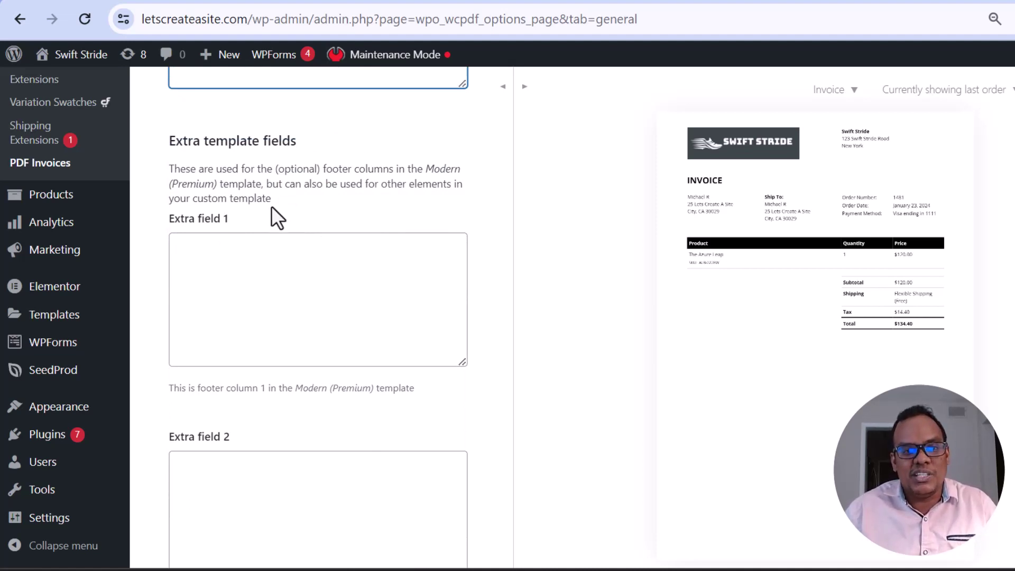
scroll(254, 434, down, 7)
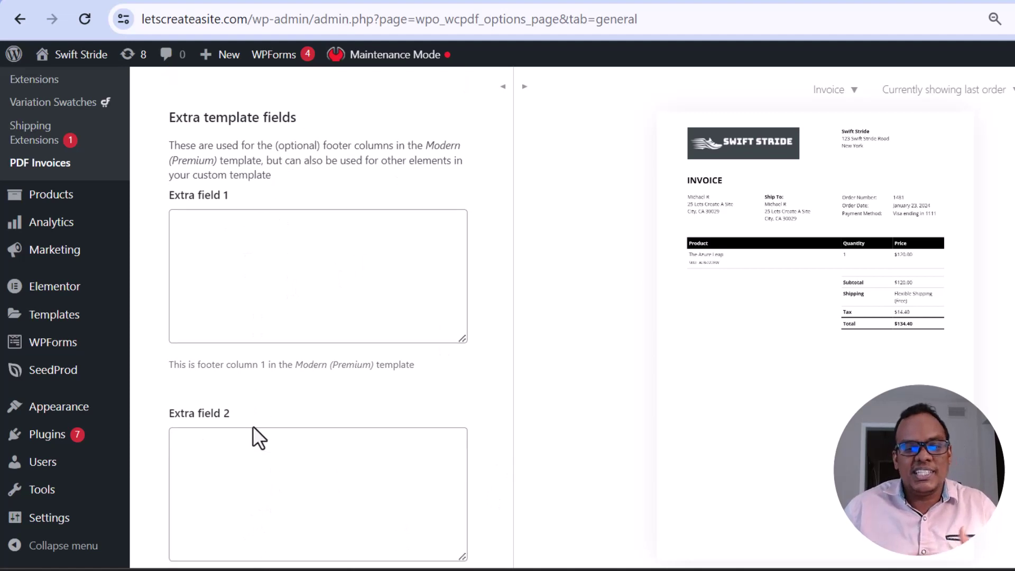
scroll(306, 429, up, 3)
scroll(328, 430, down, 3)
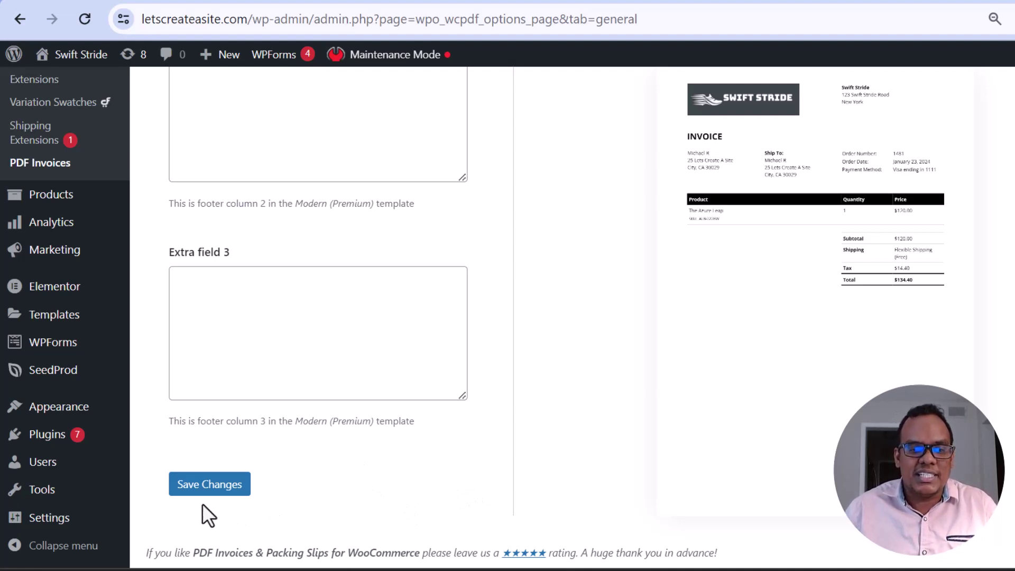
Save the PDF Invoices General tab settings.
click(210, 482)
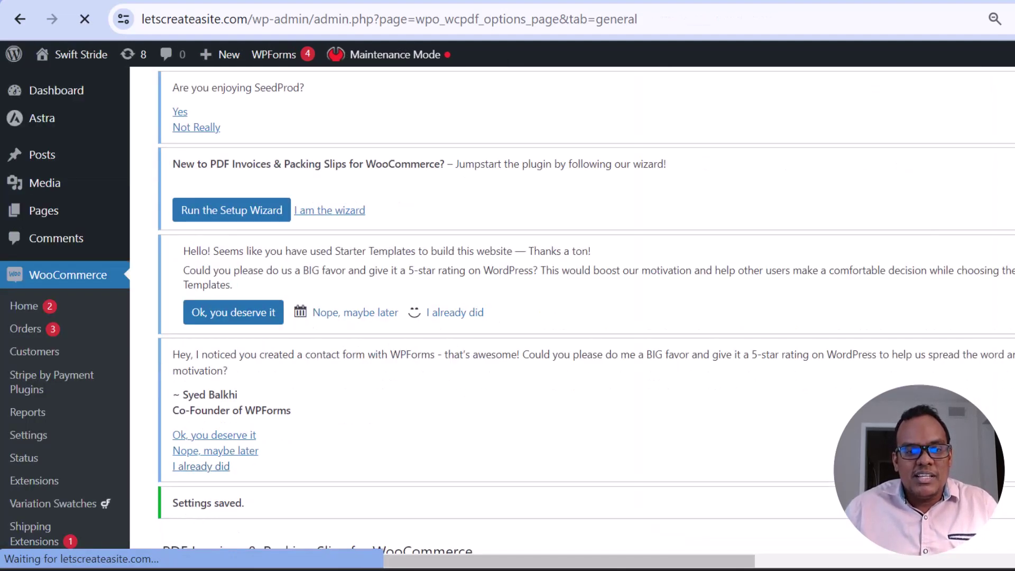
scroll(570, 180, down, 8)
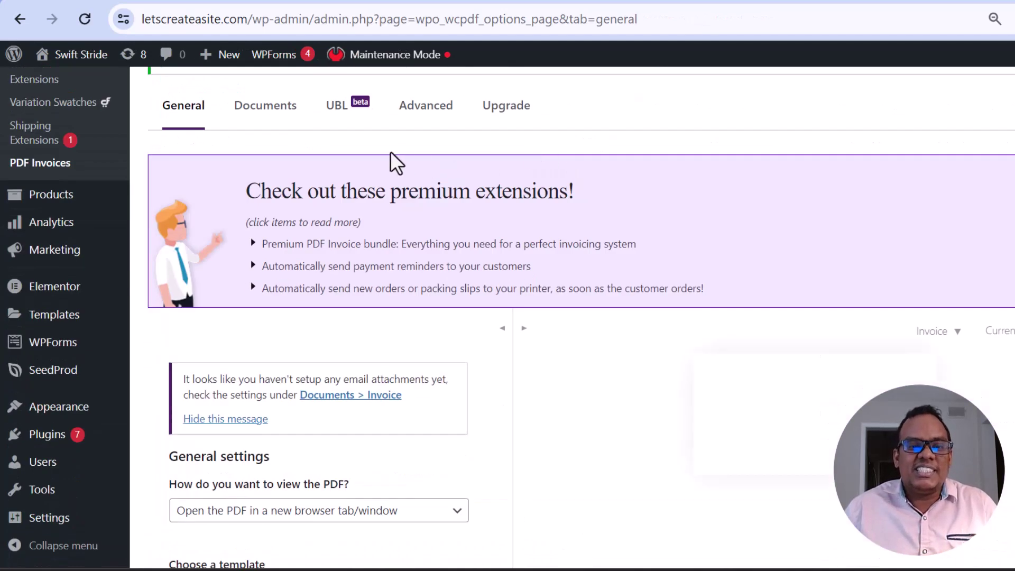
On the Documents tab, attach the invoice to New order (Admin email) messages.
click(279, 108)
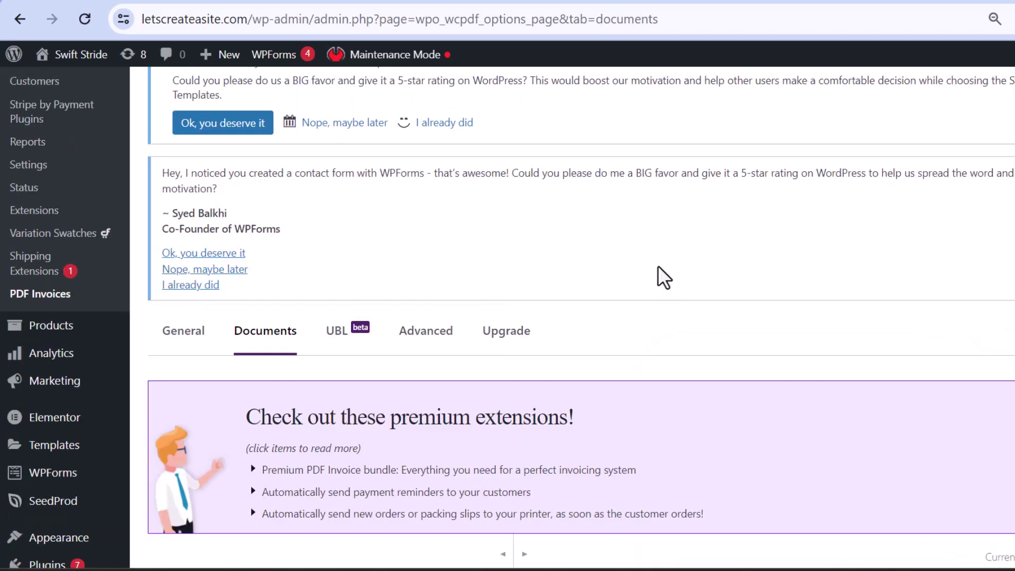
scroll(658, 265, down, 3)
scroll(656, 264, down, 6)
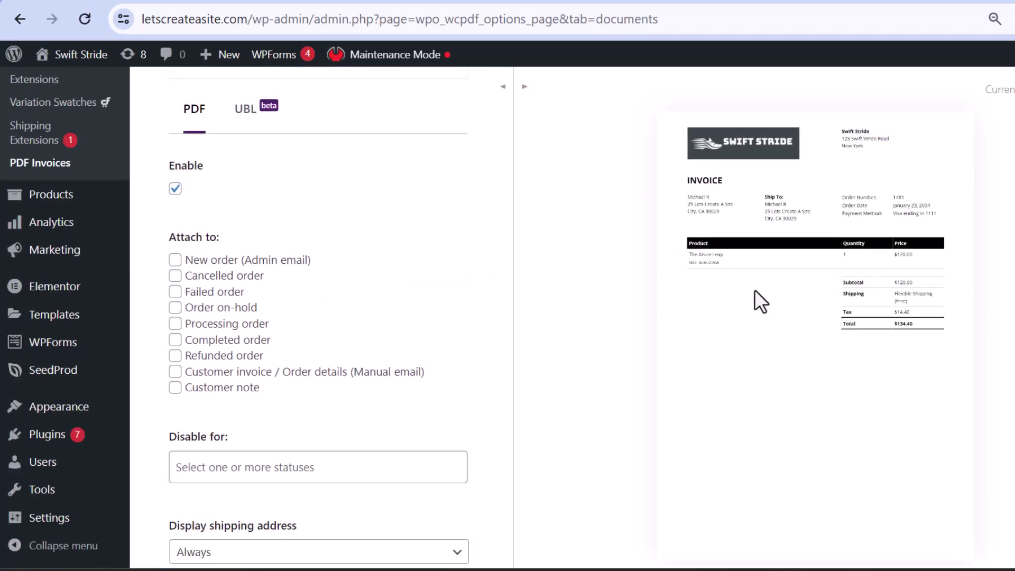
scroll(565, 233, up, 1)
scroll(566, 241, up, 1)
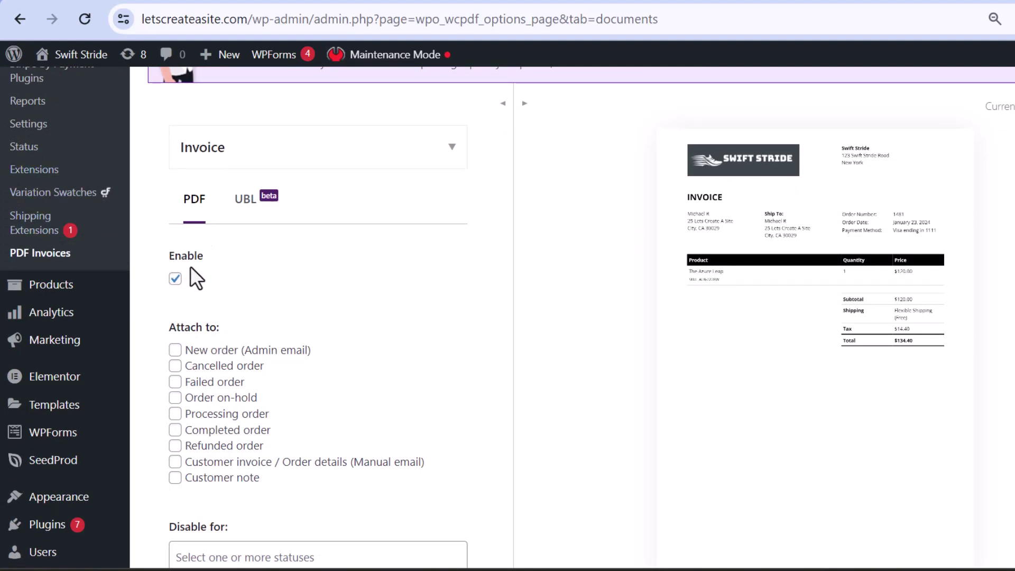
scroll(264, 285, down, 3)
scroll(243, 271, up, 2)
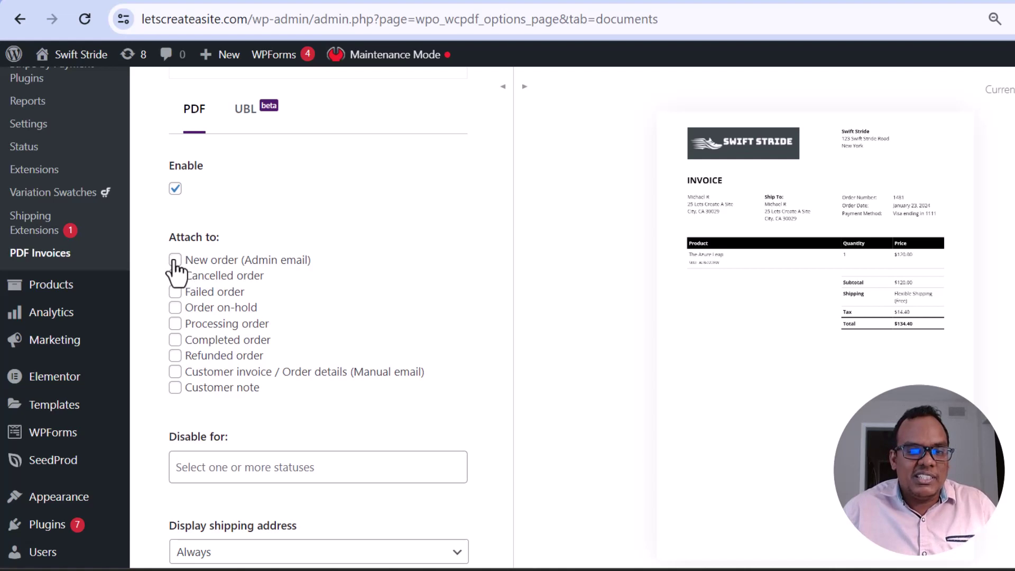
click(175, 260)
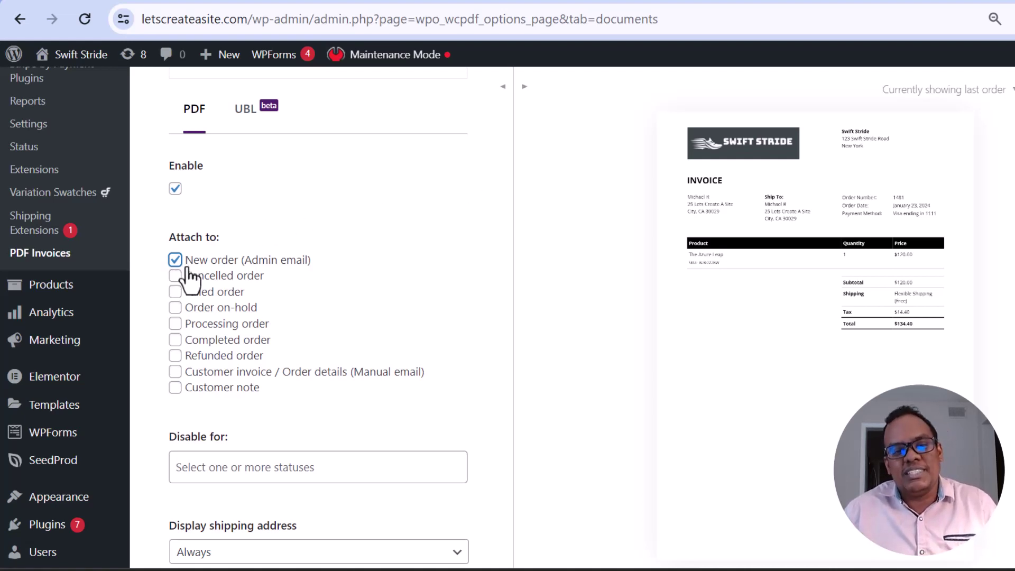
scroll(284, 271, down, 2)
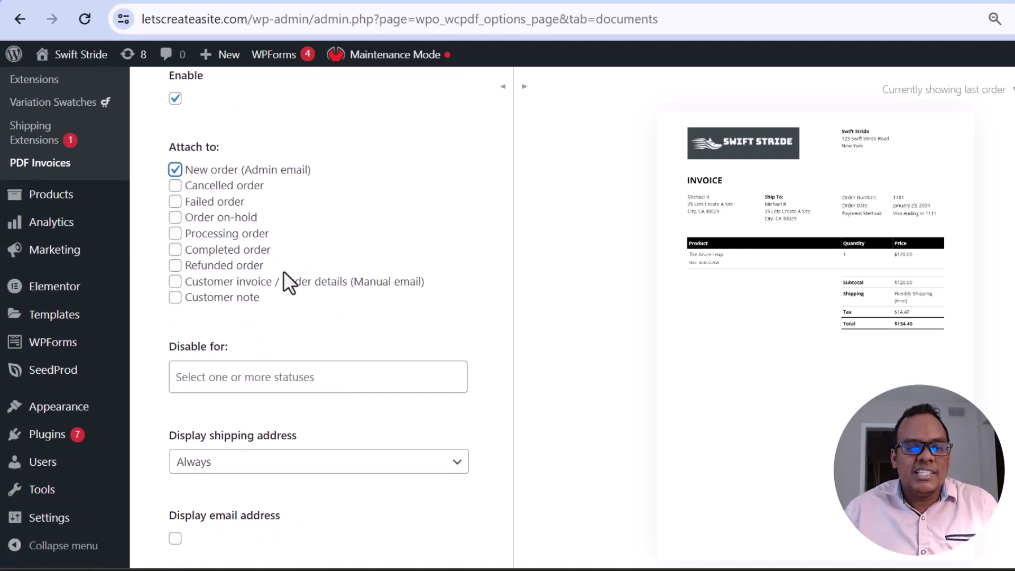
scroll(283, 271, down, 3)
scroll(284, 270, down, 2)
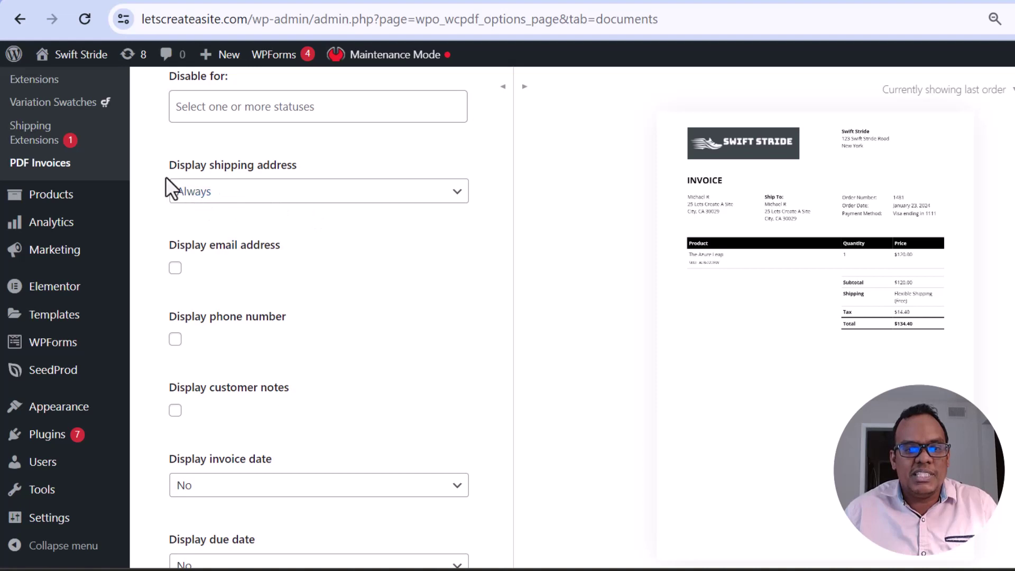
Keep shipping address display at Always and enable email address, phone number and customer notes.
click(259, 195)
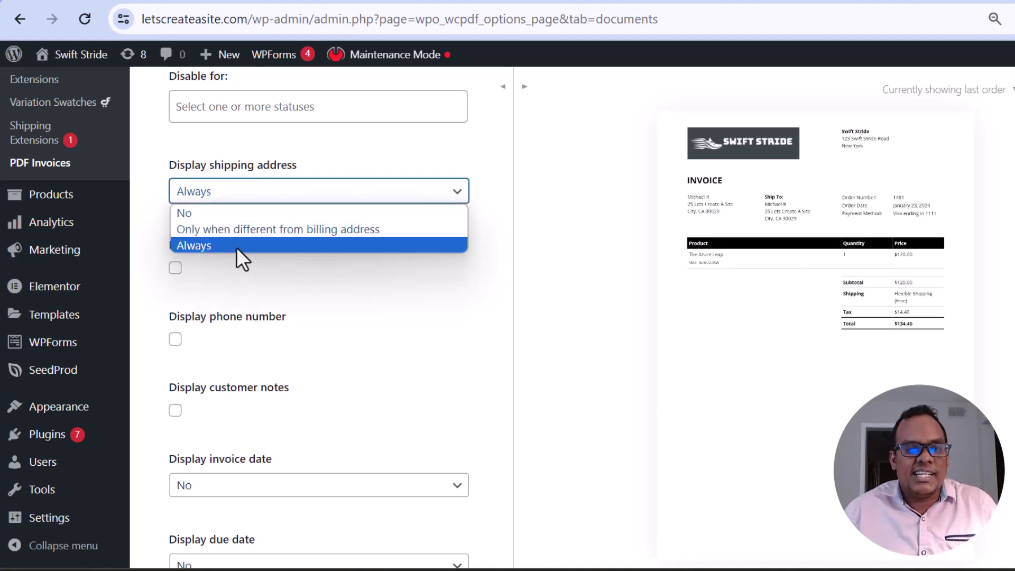
click(236, 246)
scroll(296, 253, down, 3)
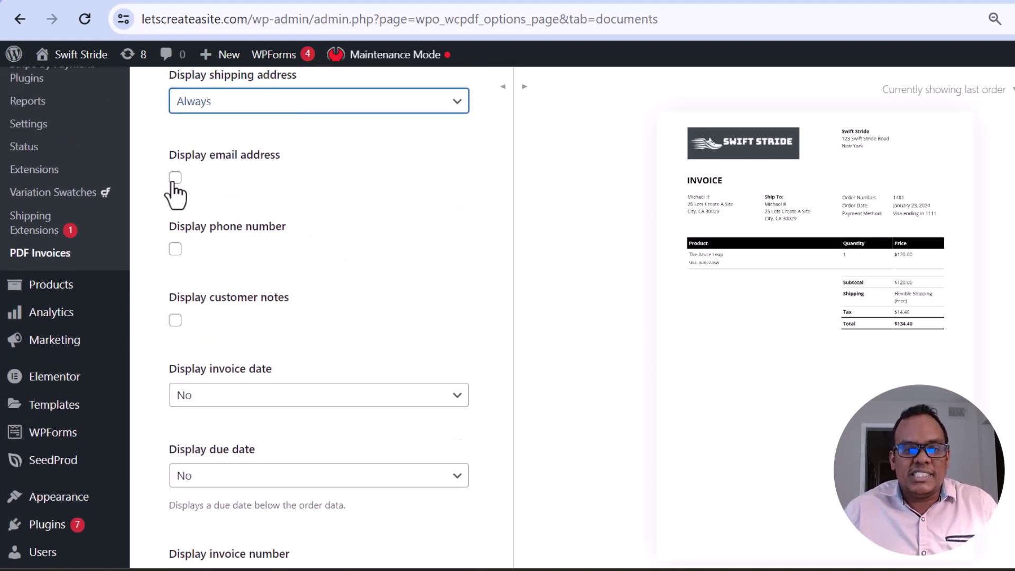
click(174, 179)
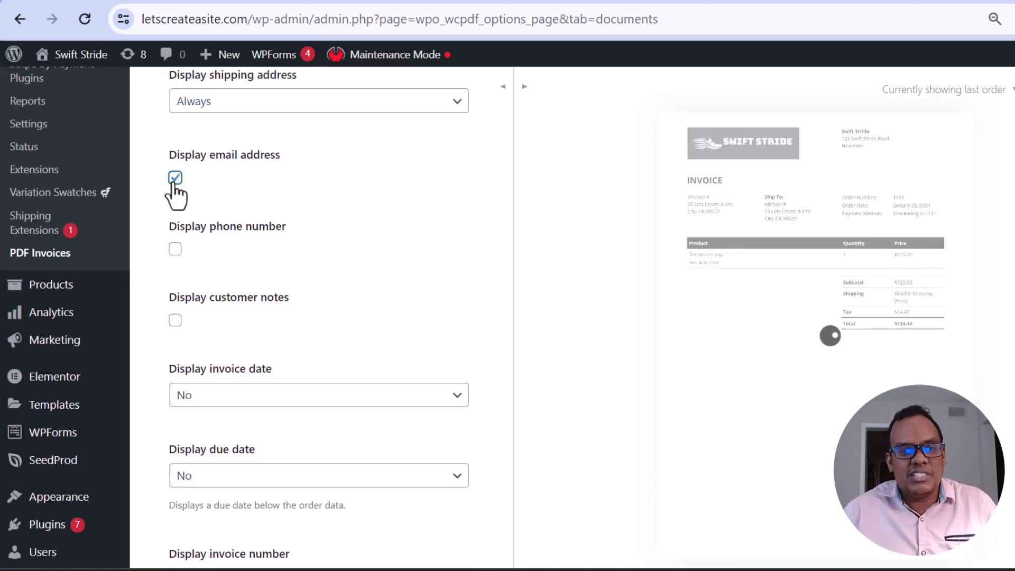
click(175, 249)
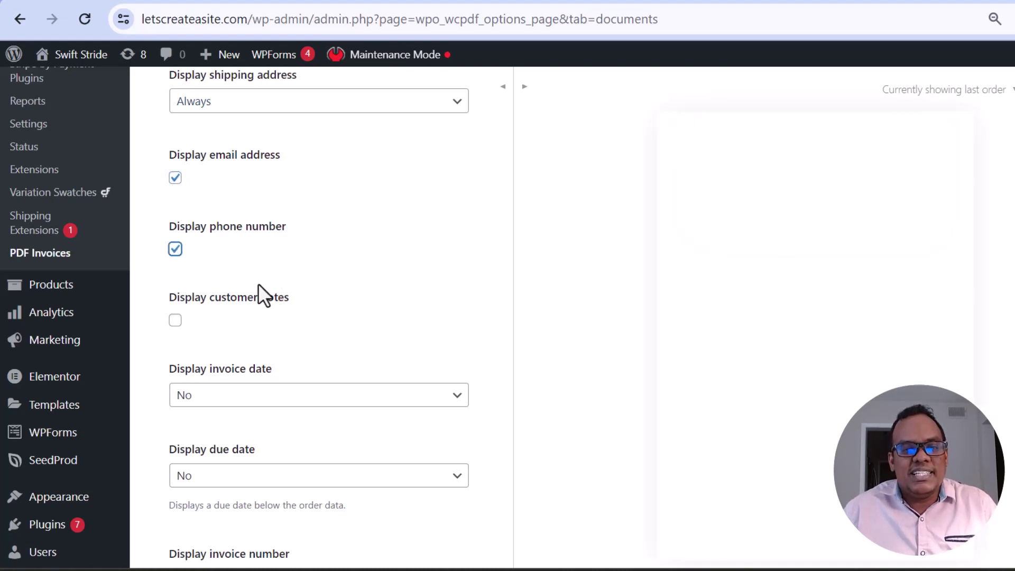
click(175, 320)
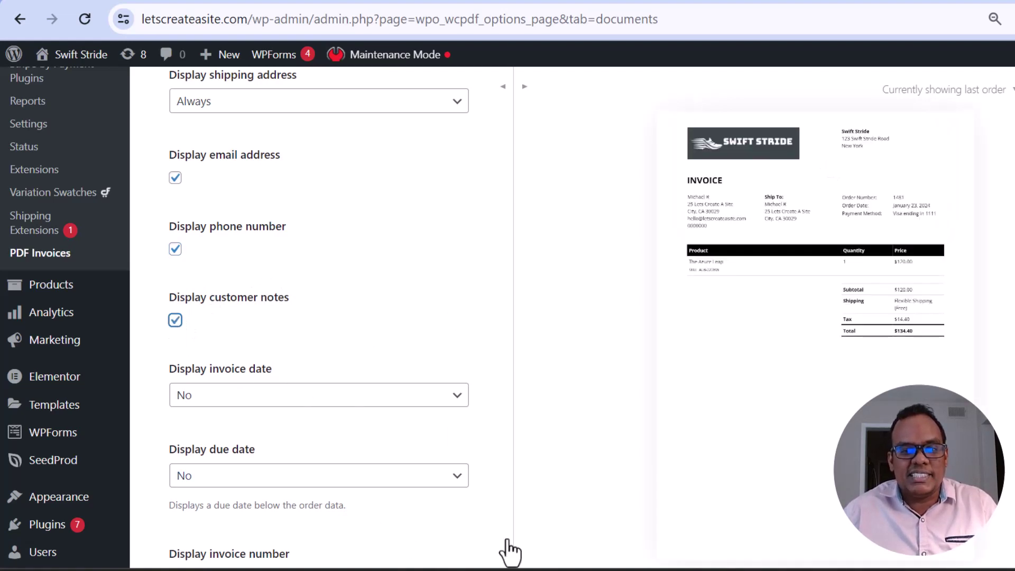
Save the invoice Documents settings.
scroll(400, 346, down, 2)
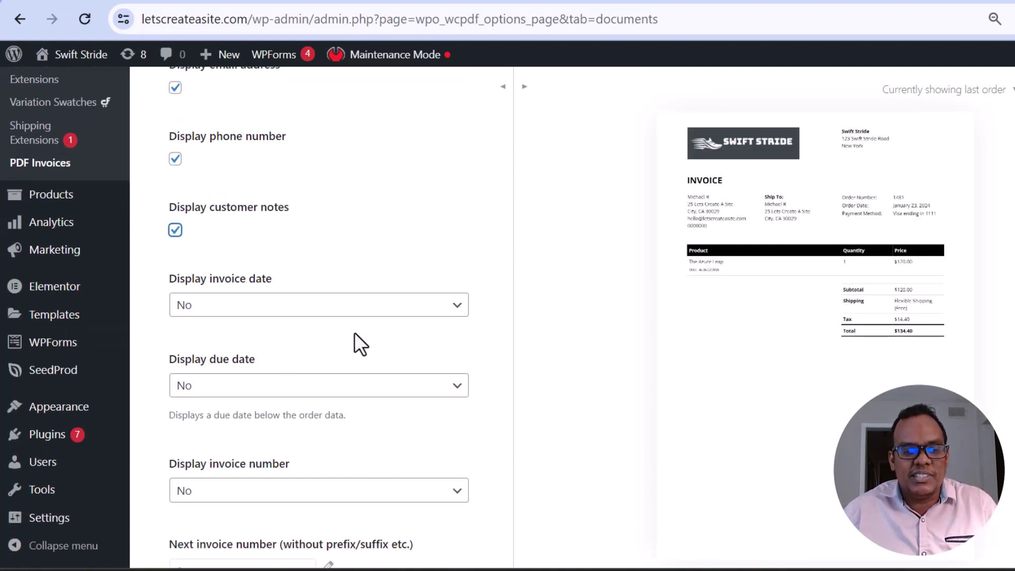
scroll(354, 343, down, 4)
scroll(229, 237, down, 10)
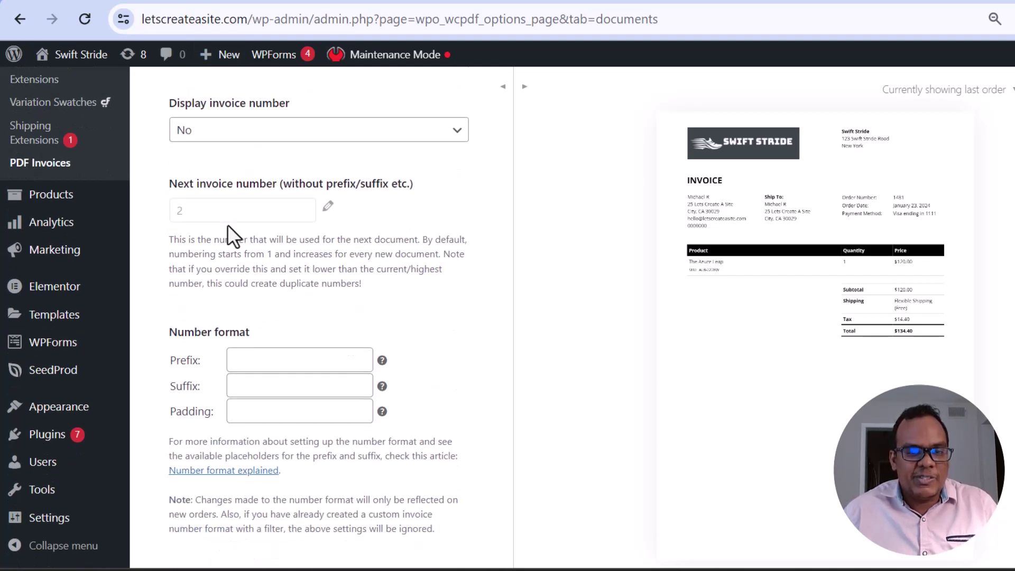
scroll(229, 231, down, 15)
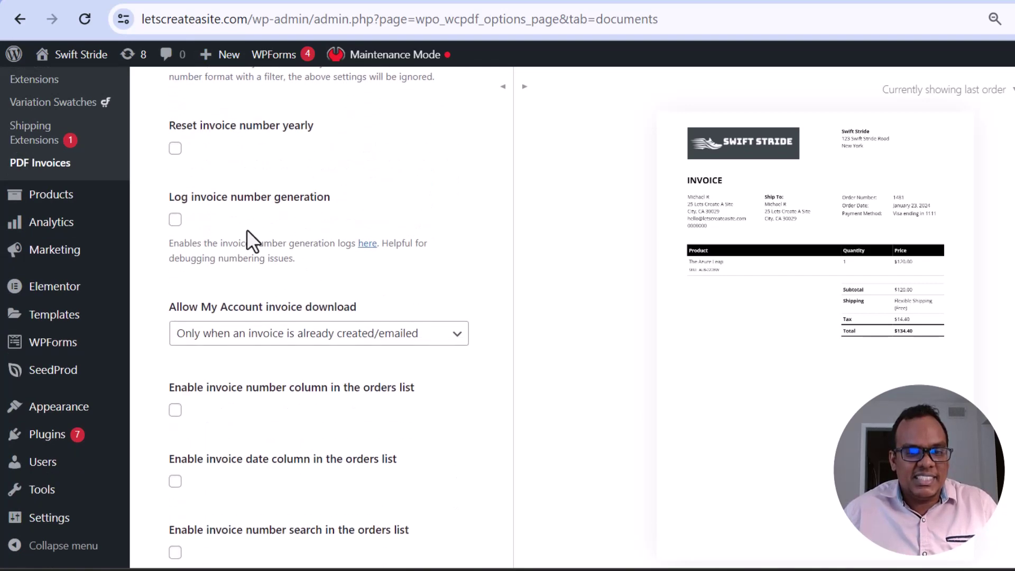
scroll(277, 301, down, 3)
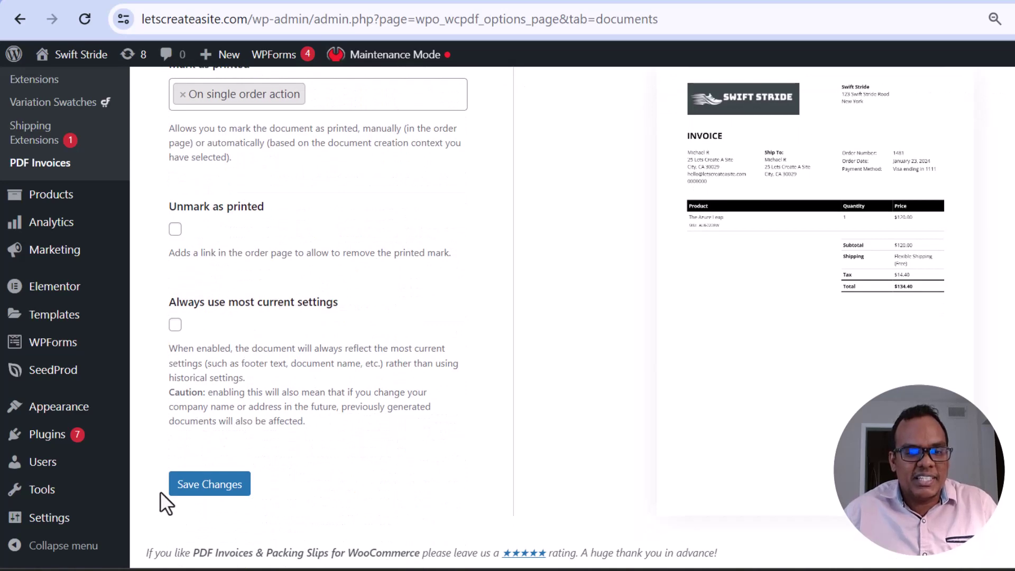
click(203, 487)
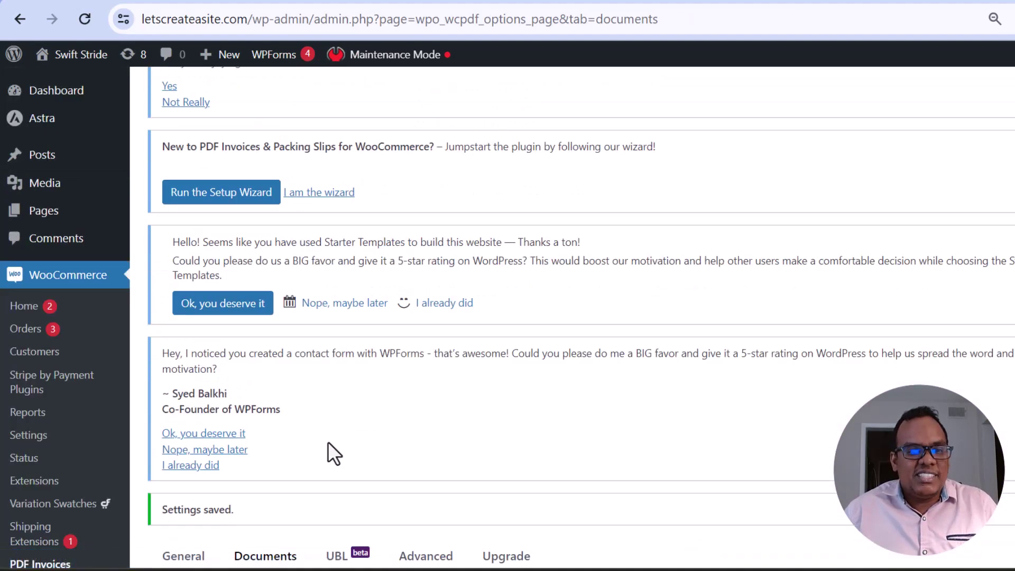
Open WooCommerce > Orders and view the order rows with their PDF Invoice and Packing Slip actions.
click(47, 330)
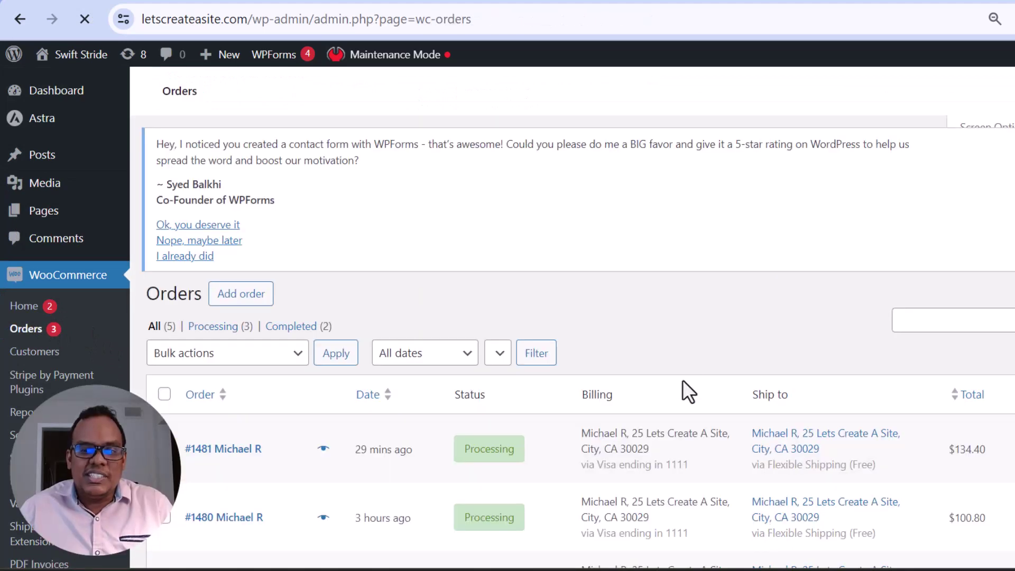
scroll(682, 380, down, 3)
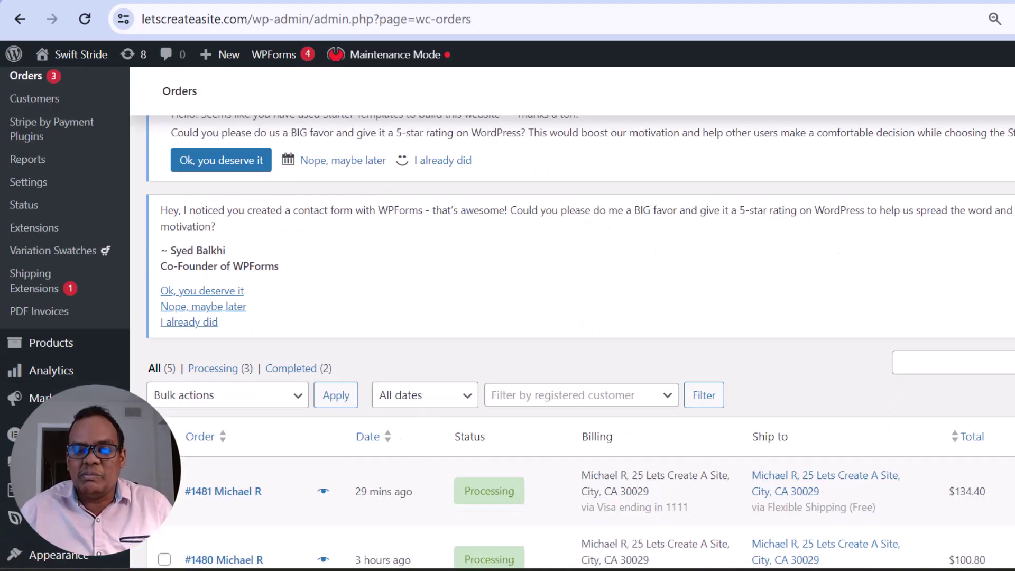
scroll(580, 317, down, 2)
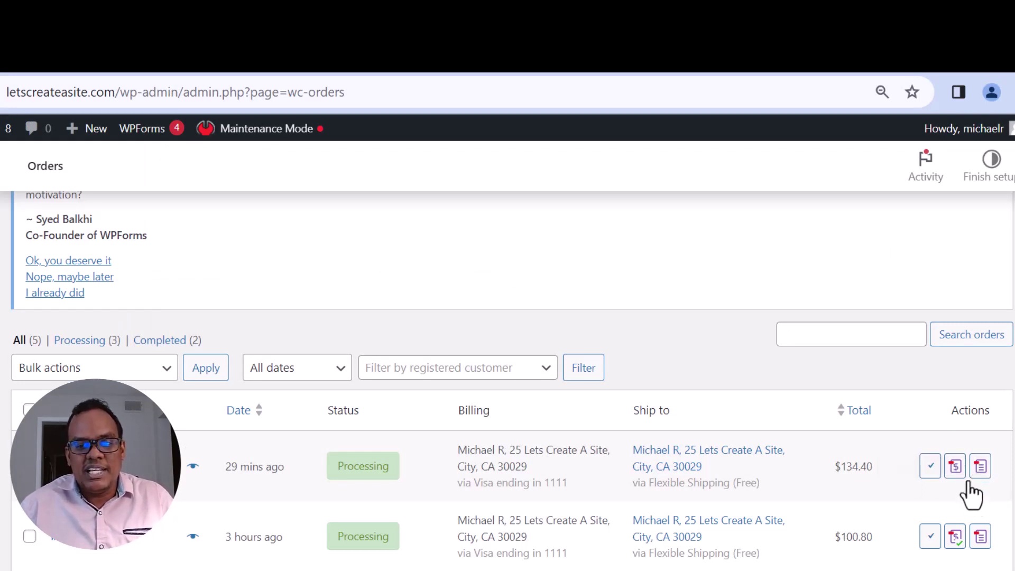
Open the latest order's invoice PDF, check the product name and SKU, and return to the Orders list.
click(955, 470)
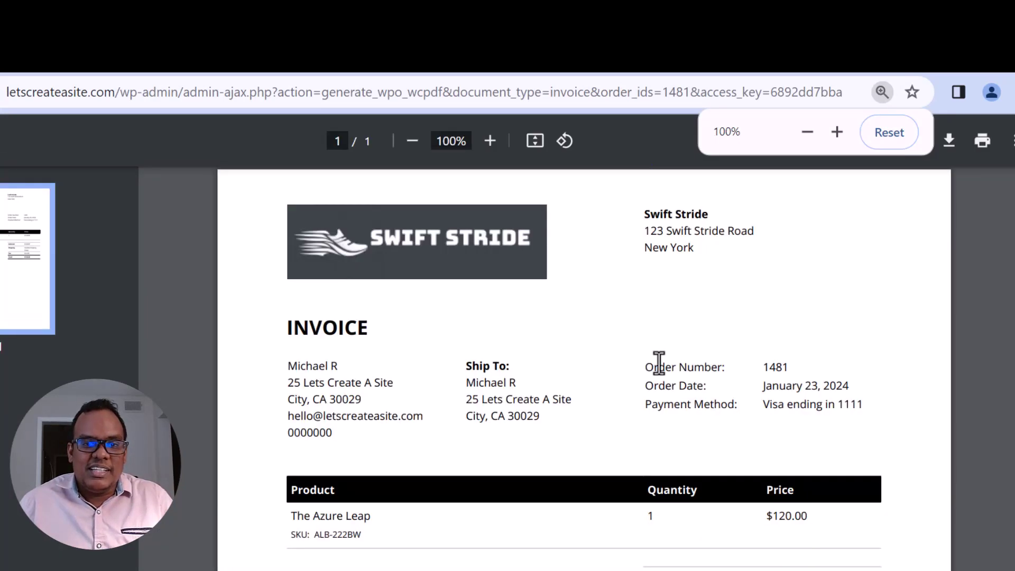
scroll(439, 380, down, 2)
scroll(407, 381, up, 2)
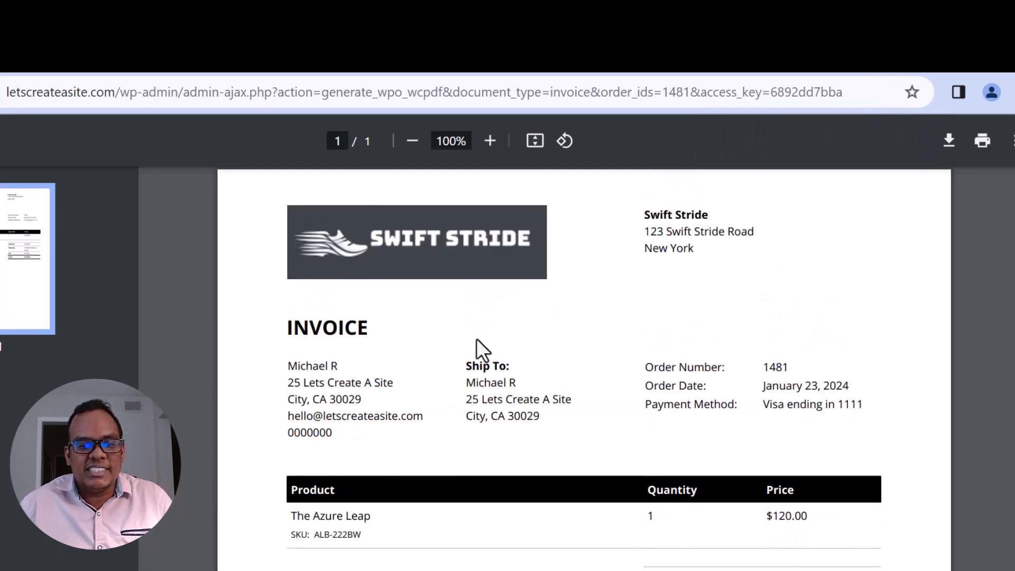
scroll(448, 342, down, 4)
drag(280, 340, 364, 351)
scroll(617, 421, down, 2)
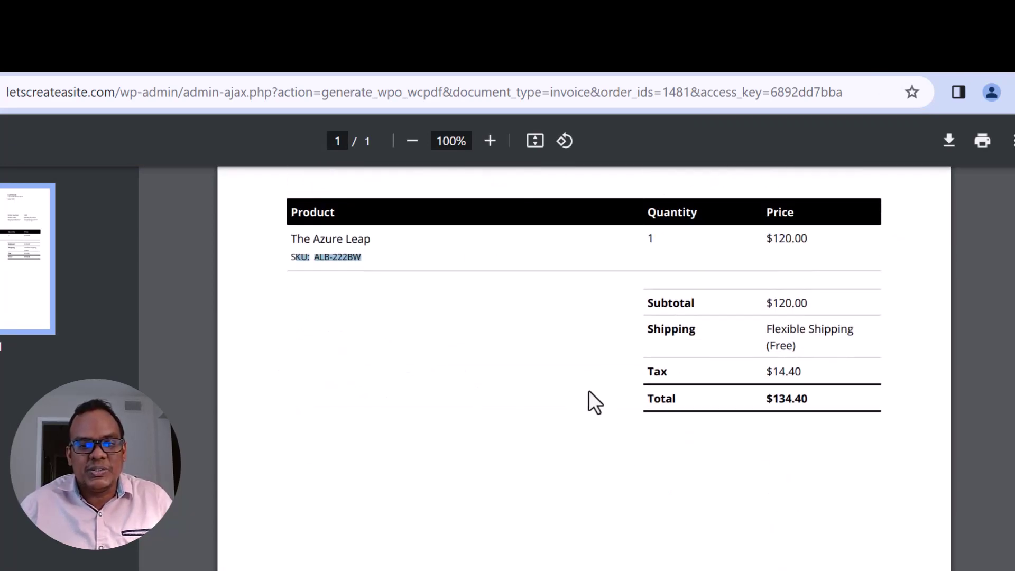
click(607, 319)
scroll(745, 402, up, 6)
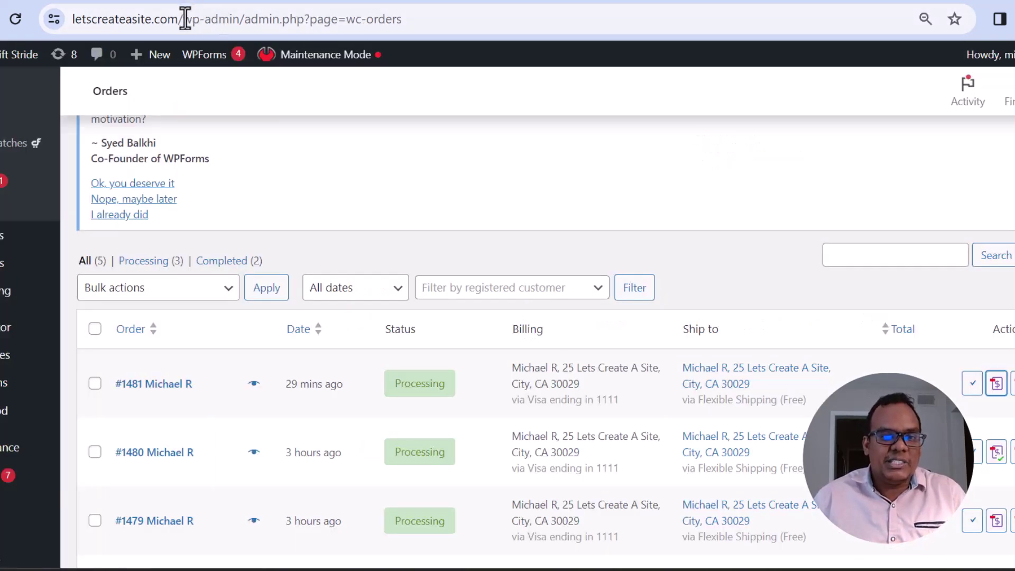
Go to the Swift Stride storefront home page at the site root.
drag(185, 19, 855, 32)
key(BackSpace)
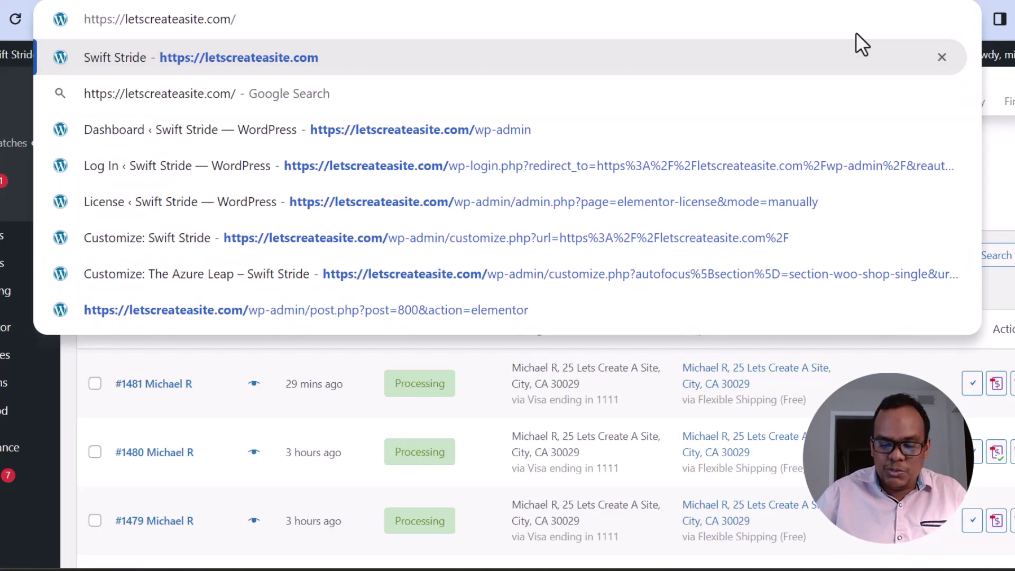
key(Return)
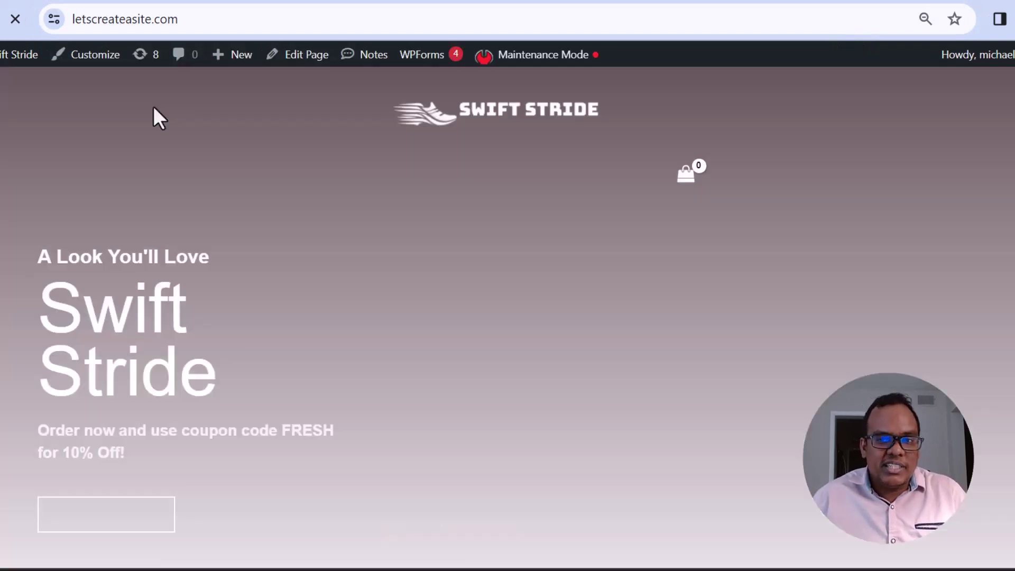
Add The Lavender Voyager ($80.00) to the cart and view the cart totals.
scroll(634, 308, down, 14)
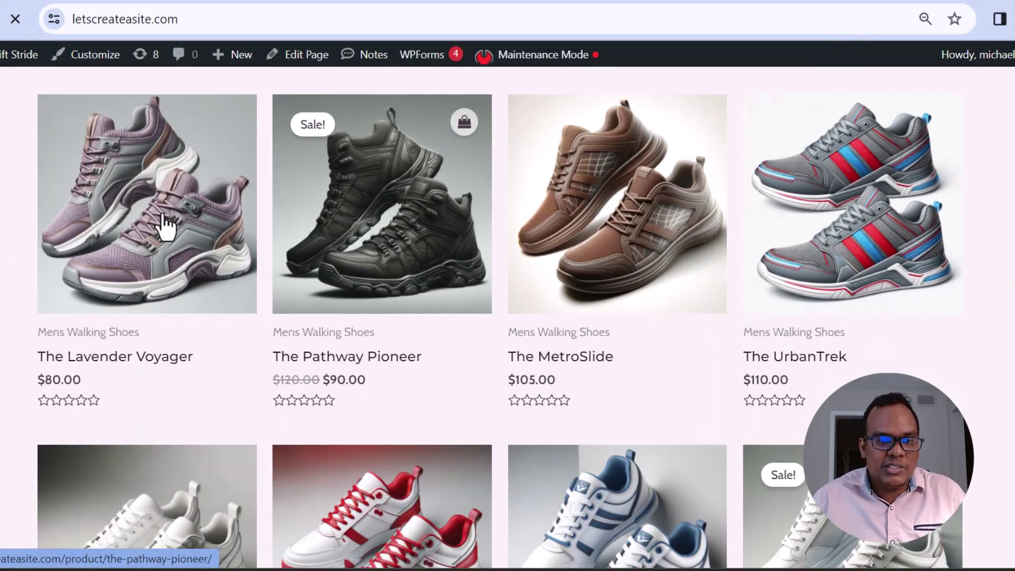
click(122, 219)
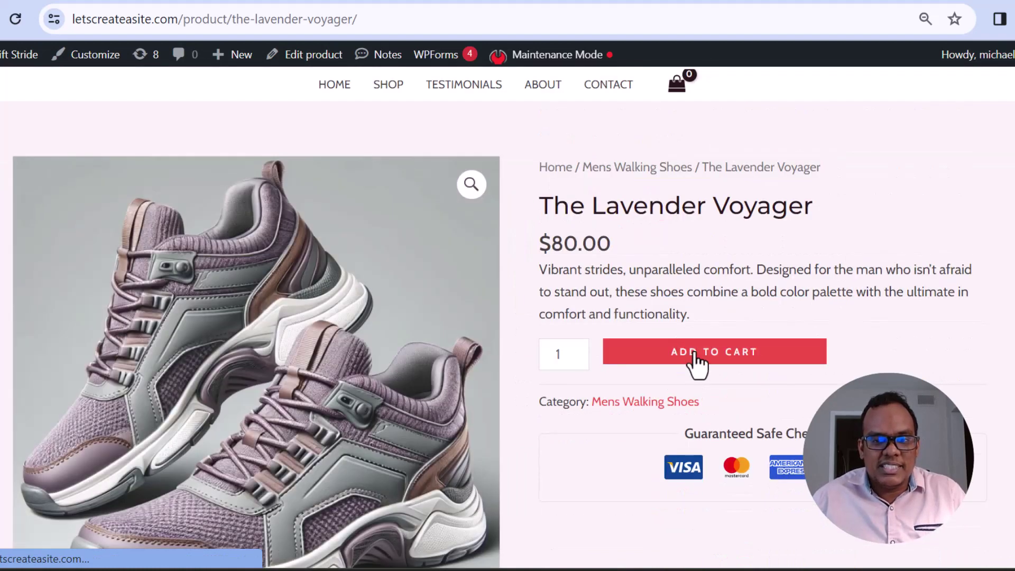
click(695, 353)
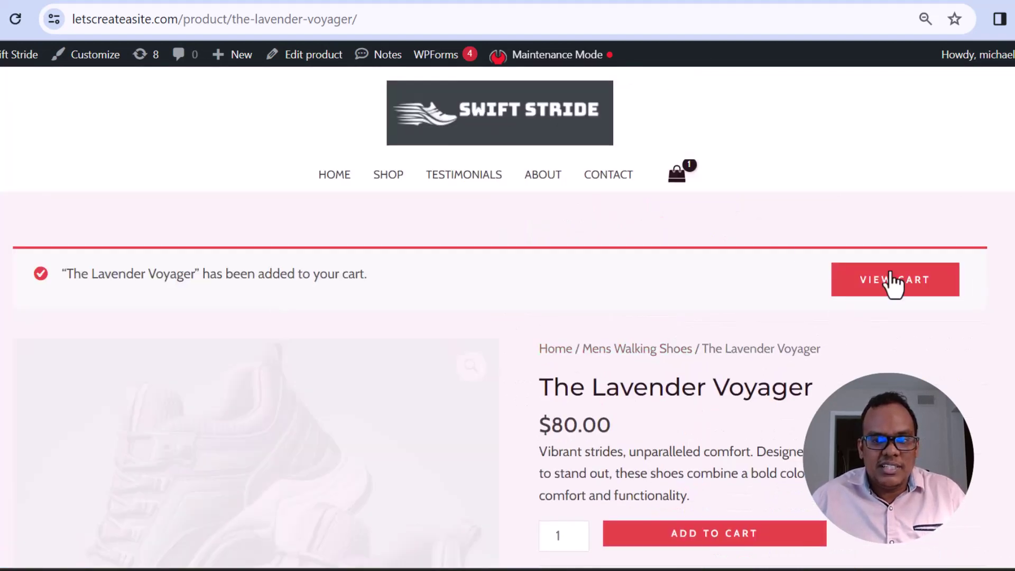
click(893, 284)
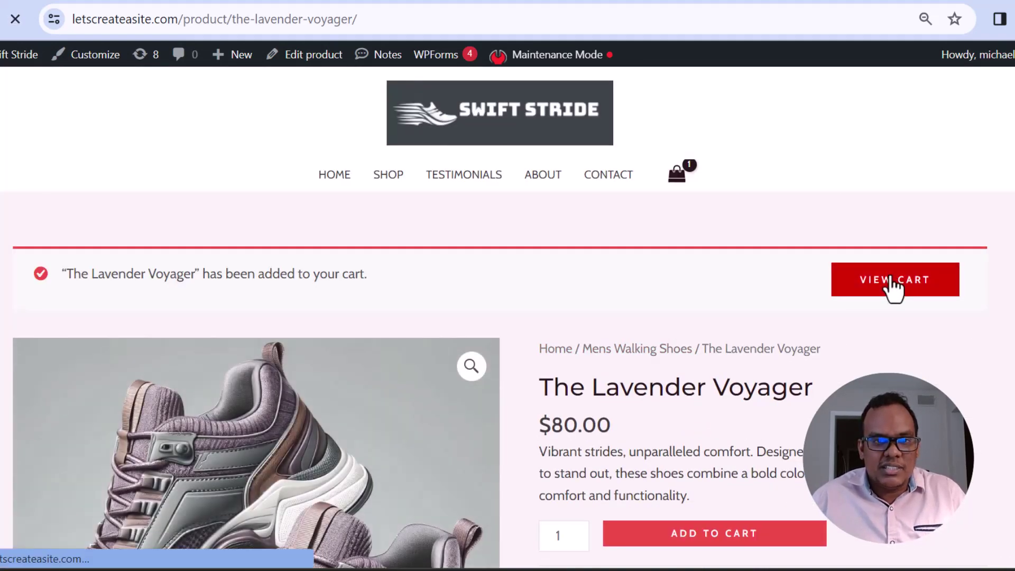
scroll(889, 274, down, 2)
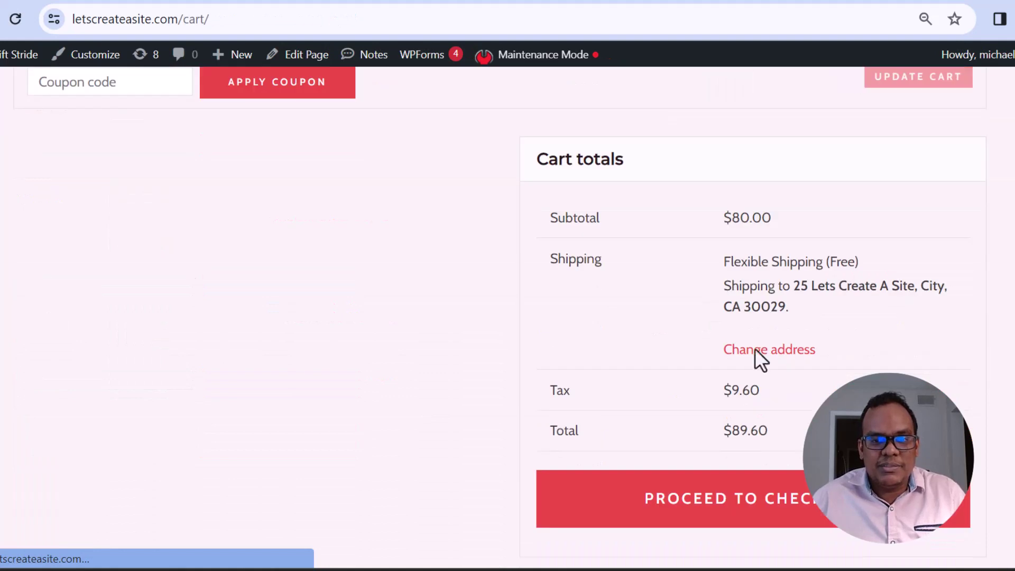
Proceed to checkout and review the checkout form.
click(723, 508)
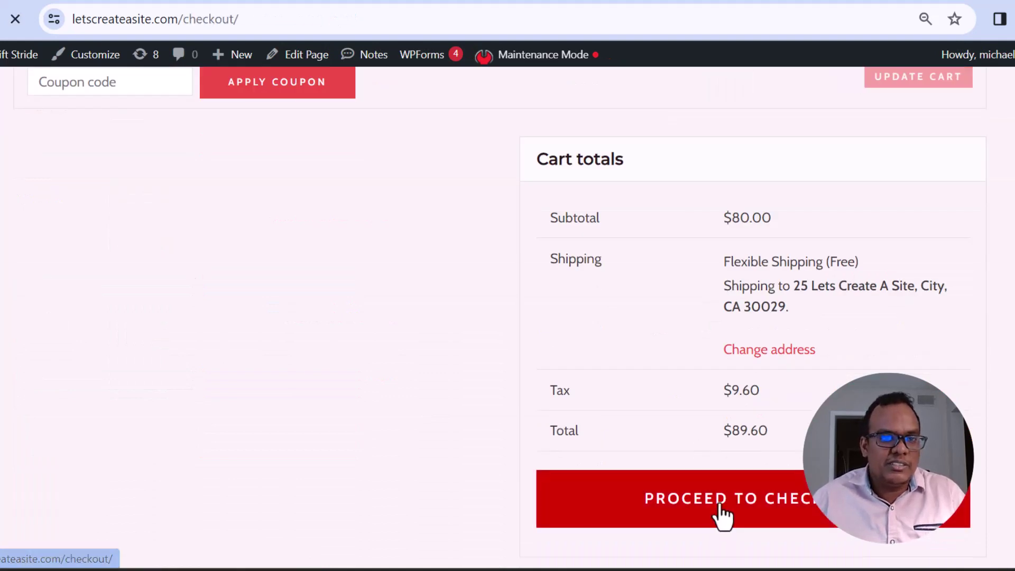
scroll(686, 370, down, 4)
scroll(622, 312, down, 8)
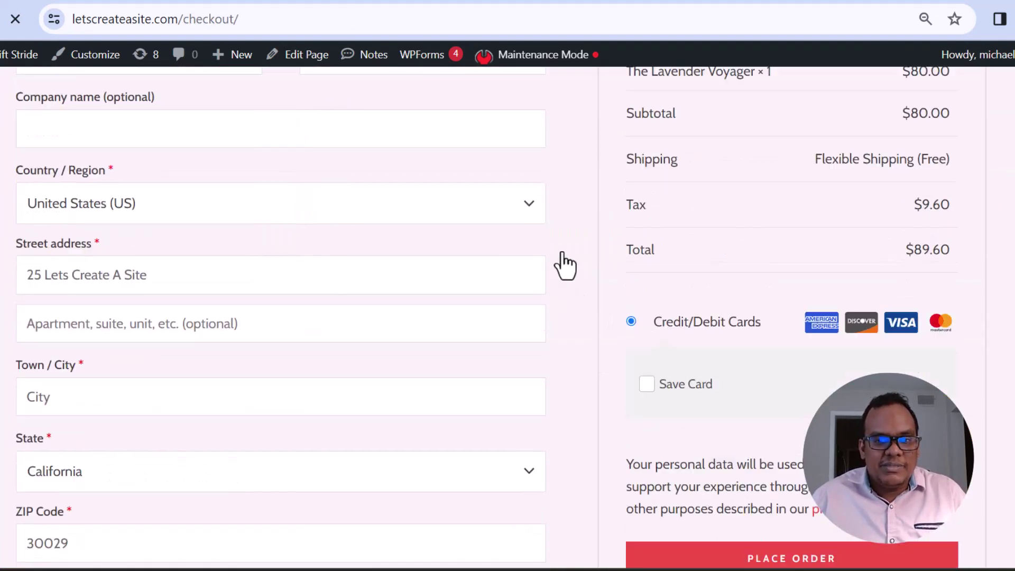
scroll(537, 346, up, 3)
scroll(299, 256, up, 3)
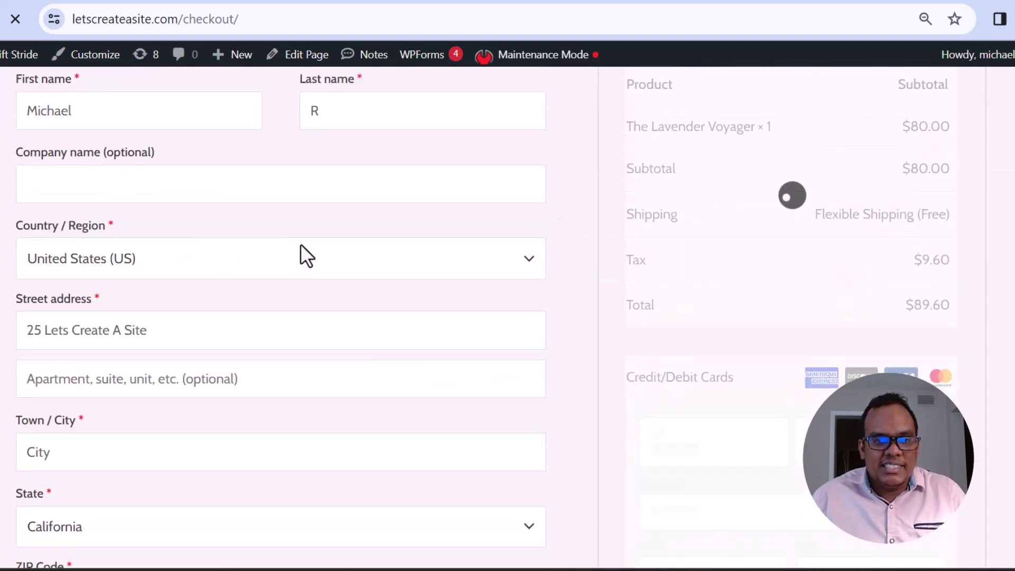
scroll(308, 263, down, 10)
scroll(801, 382, up, 7)
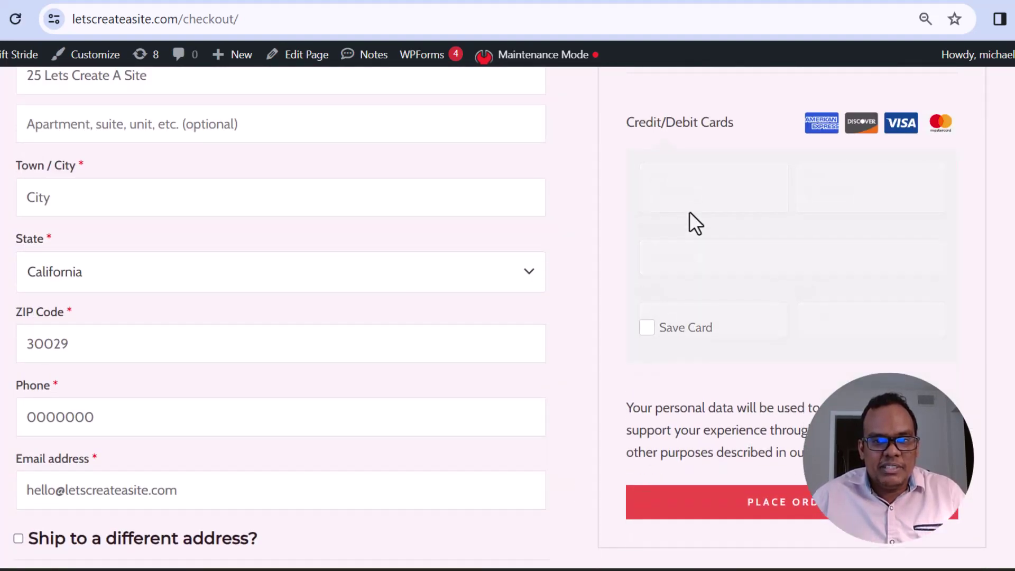
scroll(729, 254, up, 2)
Enter the test card number, expiration 02 / 26 and the CVC.
click(751, 287)
text(4111 1111 1111 1111)
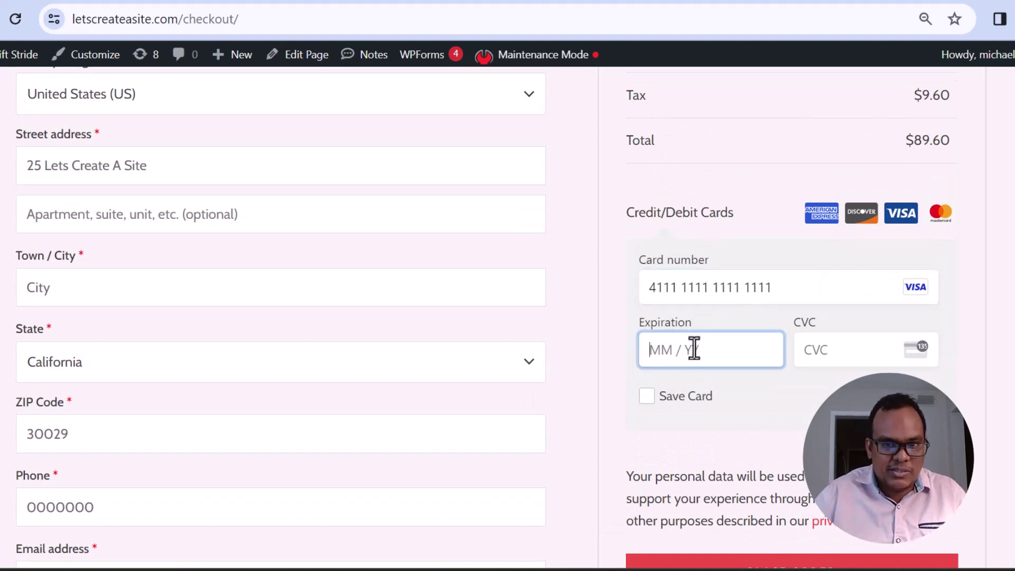
text(0239)
key(BackSpace)
key(BackSpace)
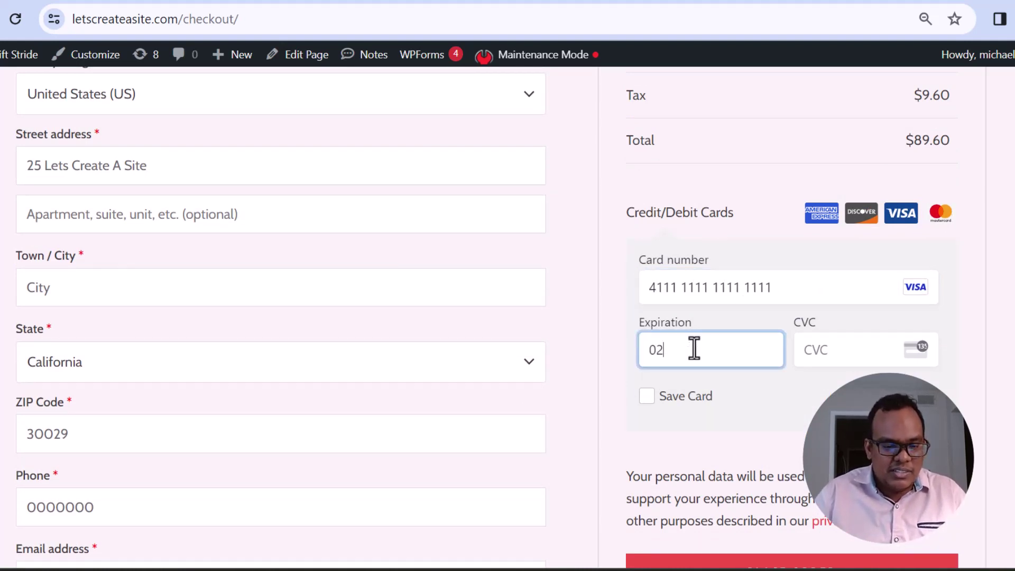
text(26)
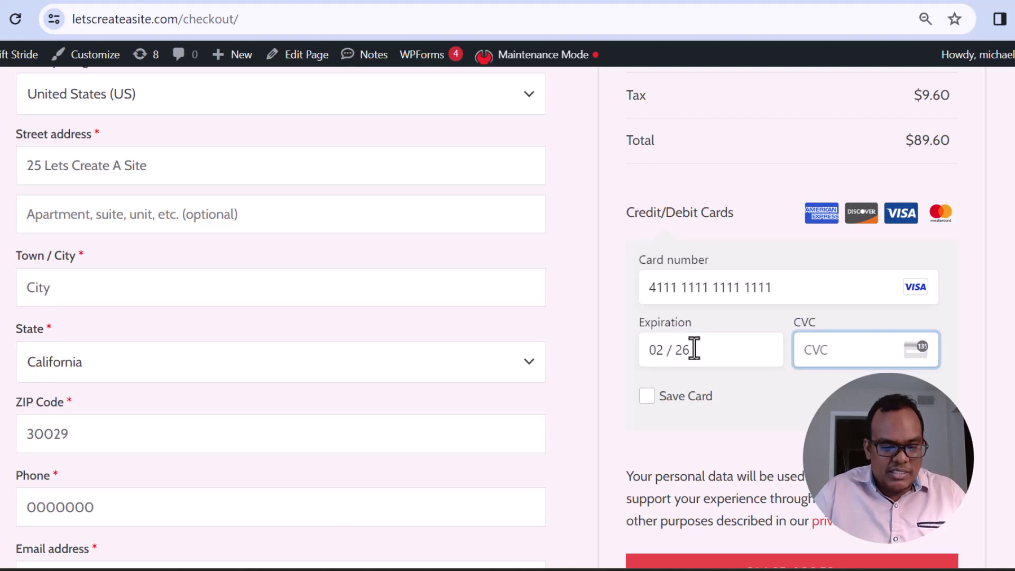
text(326)
Place the order and scroll back to the top of the order-received page.
scroll(777, 351, down, 5)
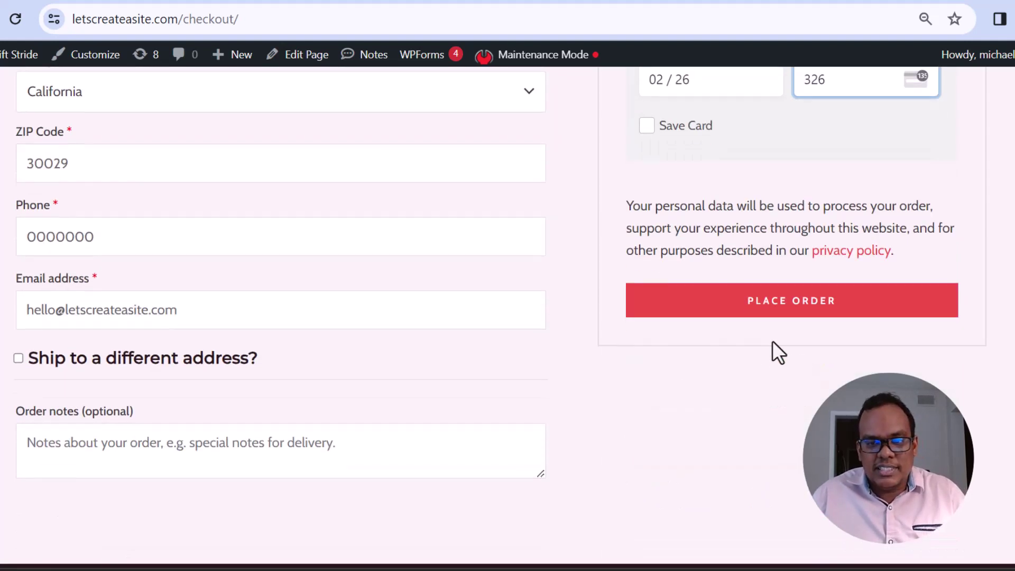
click(772, 302)
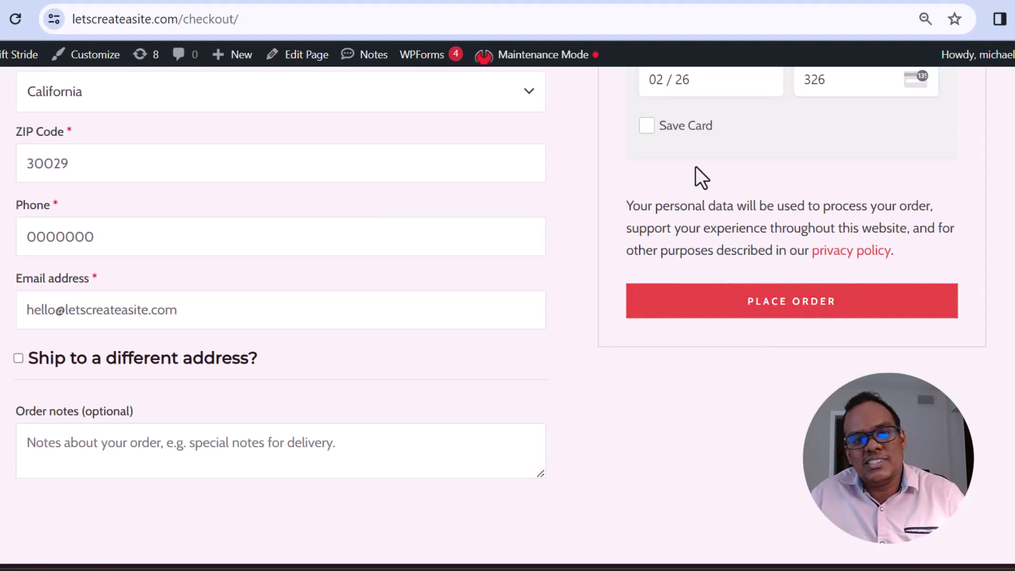
scroll(750, 269, down, 5)
scroll(357, 206, down, 2)
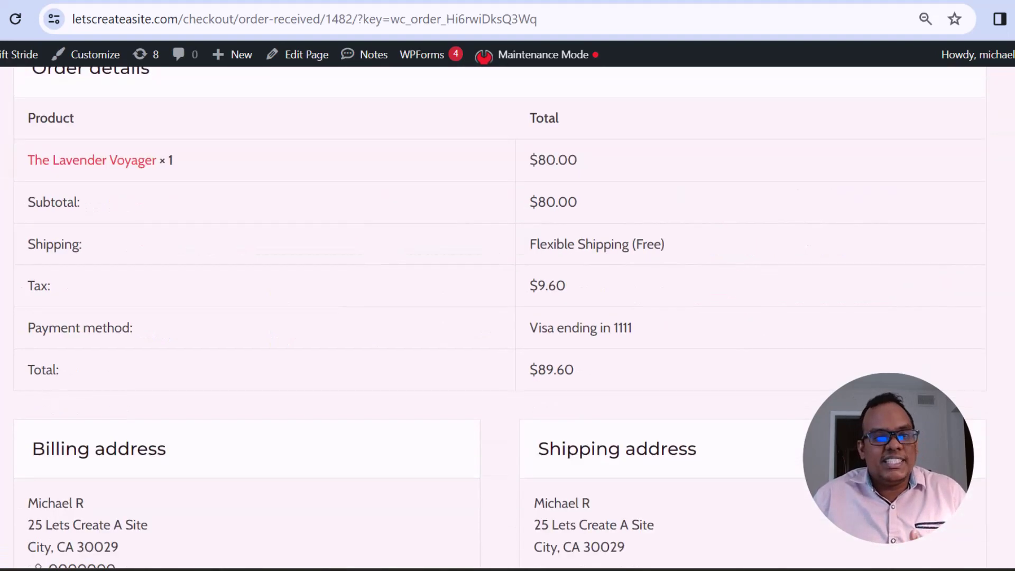
scroll(454, 327, up, 4)
scroll(465, 307, up, 3)
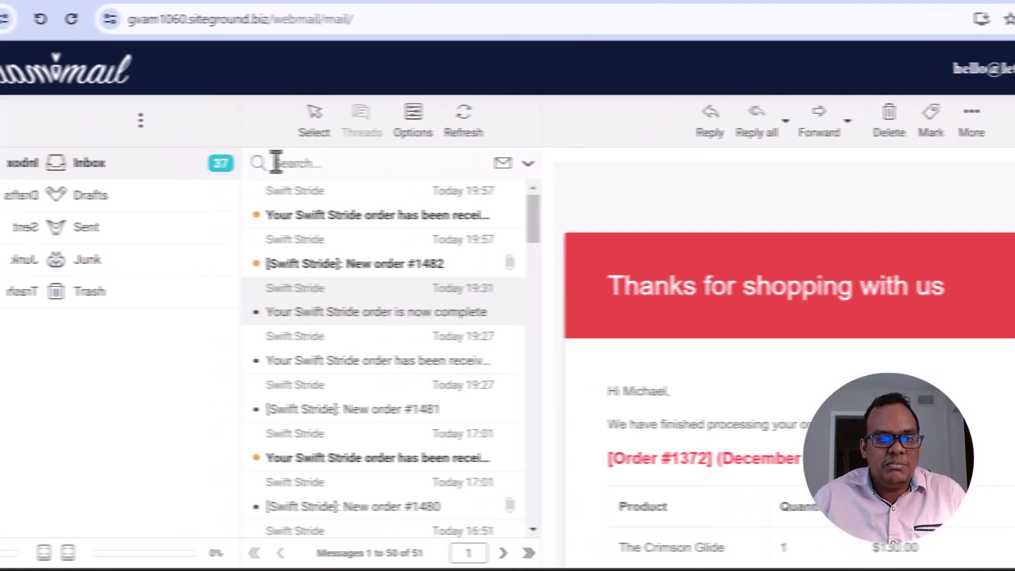
Open the '[Swift Stride]: New order #1482' email and its invoice-1482.pdf attachment.
click(317, 262)
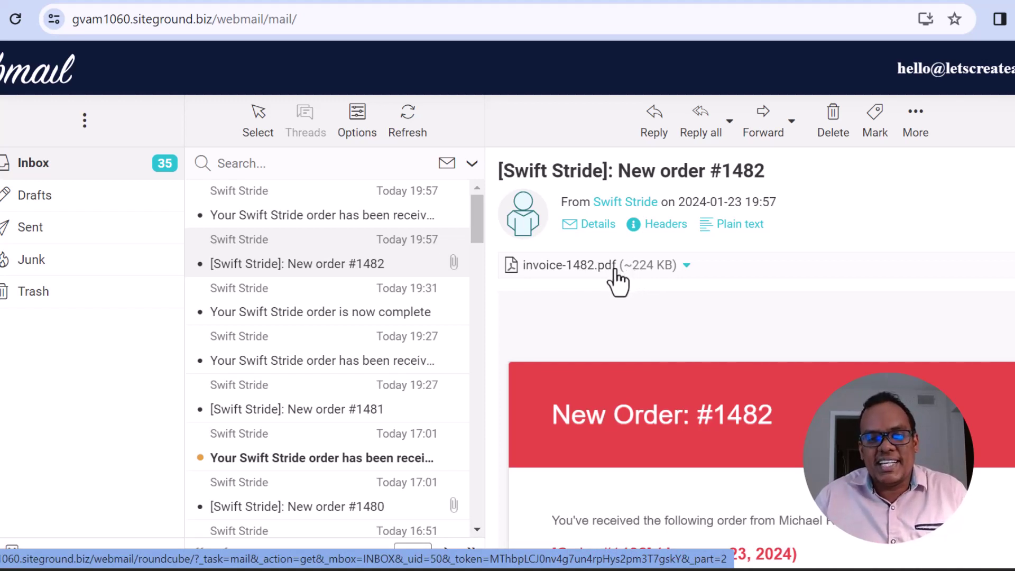
click(612, 267)
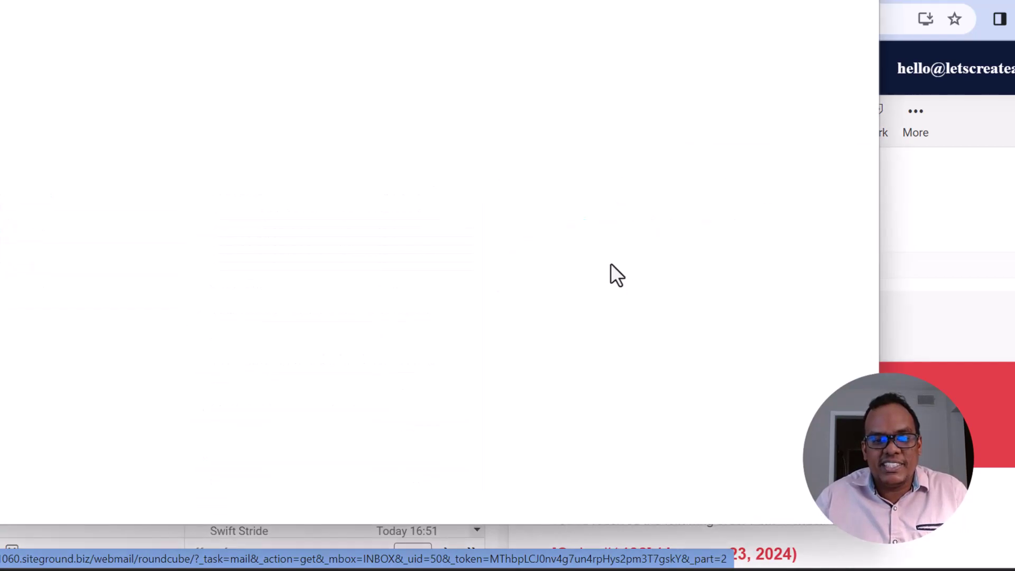